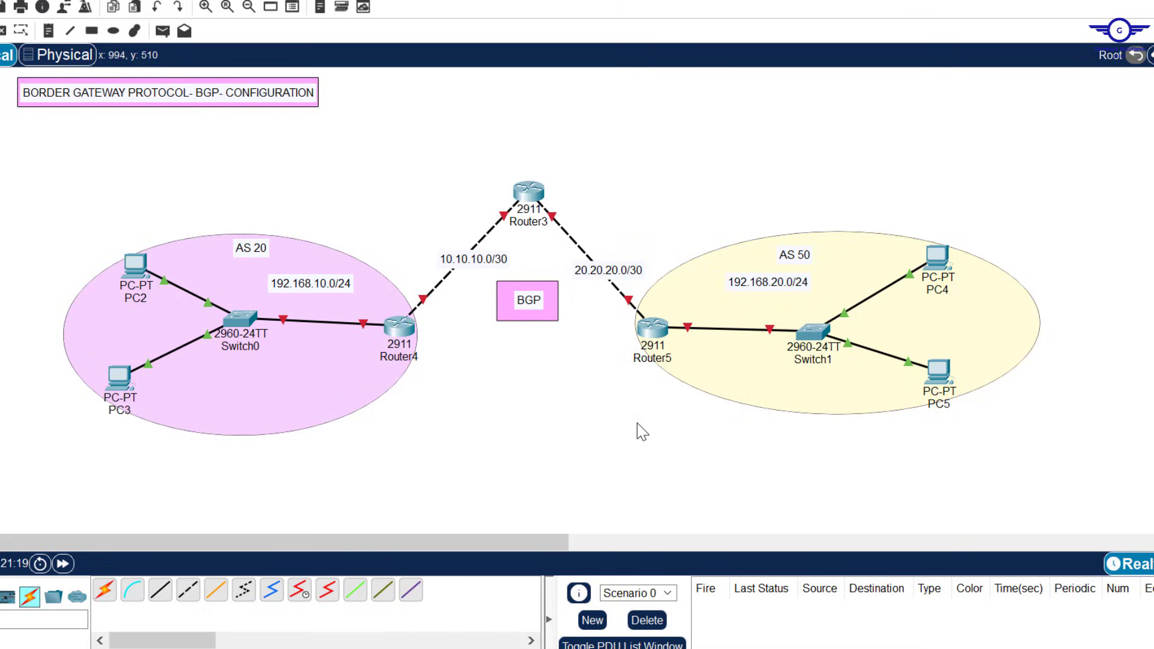
# - Review the BGP configuration guide in Notepad alongside the topology's AS 20 network, AS 50 network and the connecting Router3
pyautogui.hotkey('alt', 'Tab')
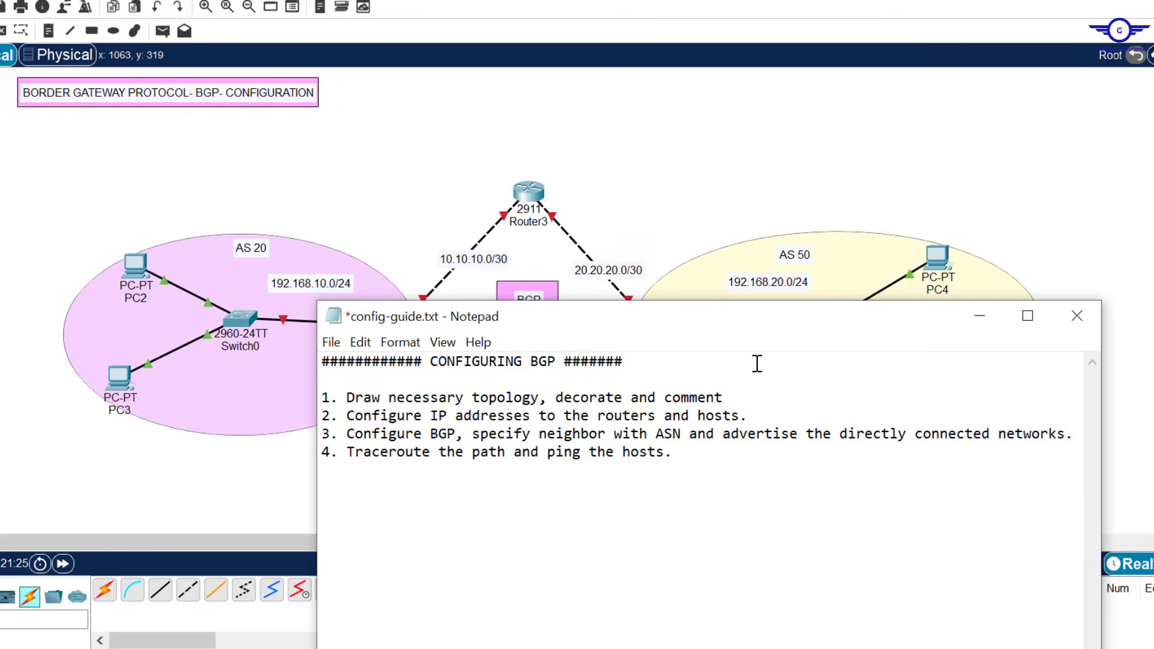
pyautogui.moveTo(498, 416); pyautogui.dragTo(268, 392)
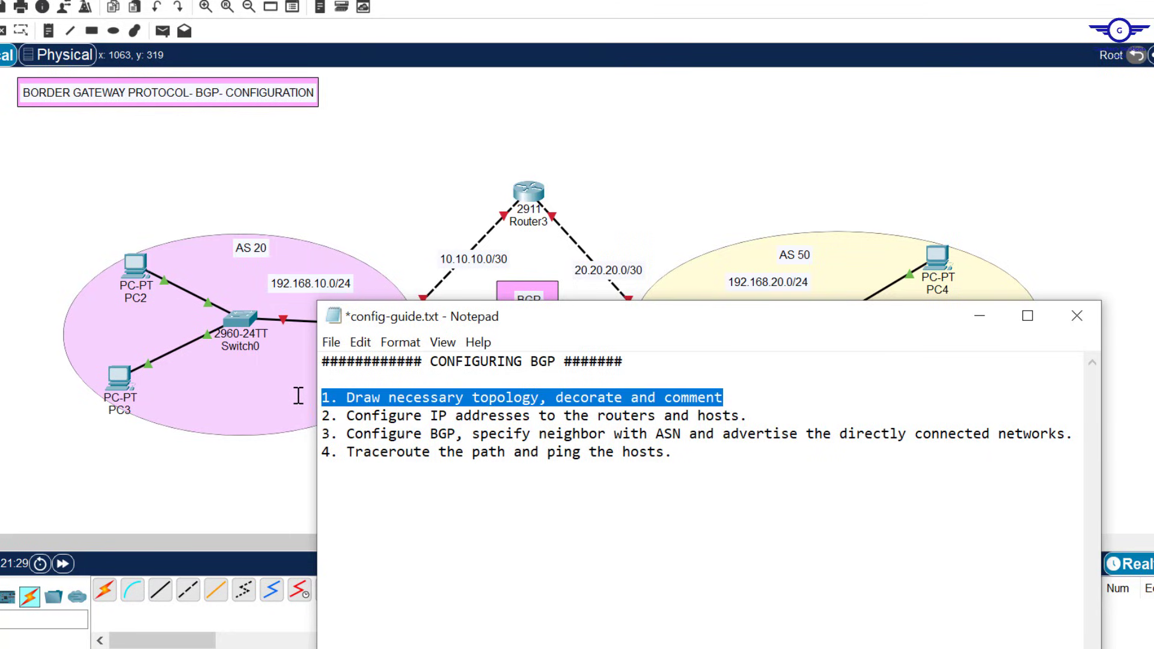
pyautogui.click(717, 174)
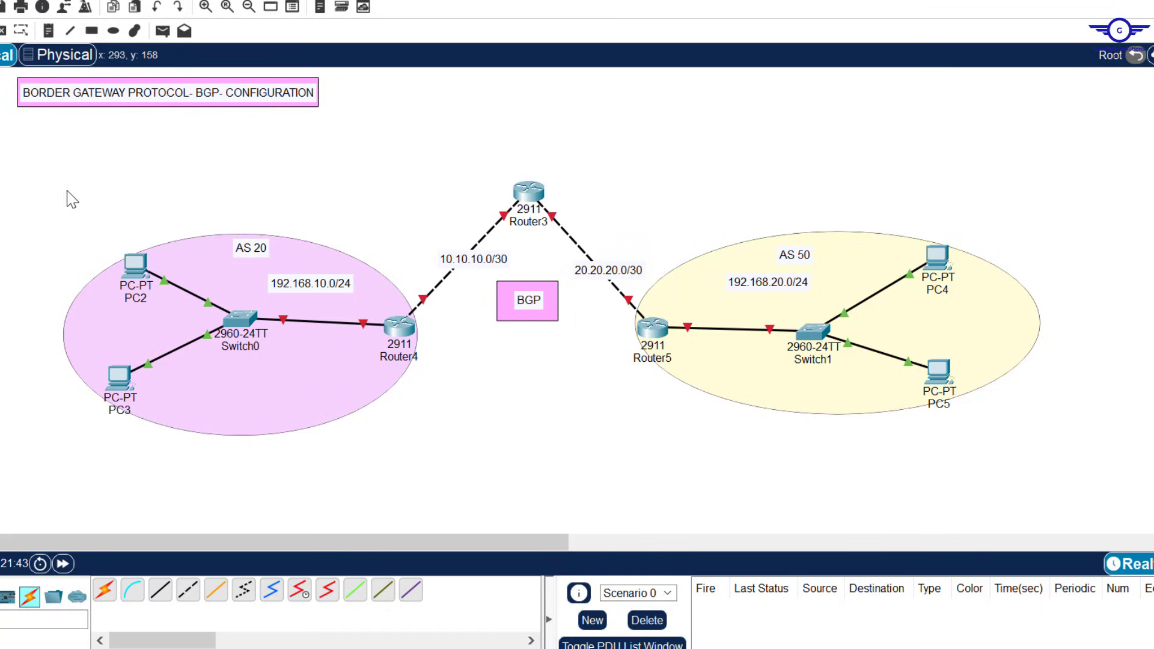
pyautogui.moveTo(47, 186); pyautogui.dragTo(381, 510)
pyautogui.moveTo(651, 164); pyautogui.dragTo(1033, 457)
pyautogui.click(515, 371)
pyautogui.moveTo(486, 144); pyautogui.dragTo(571, 226)
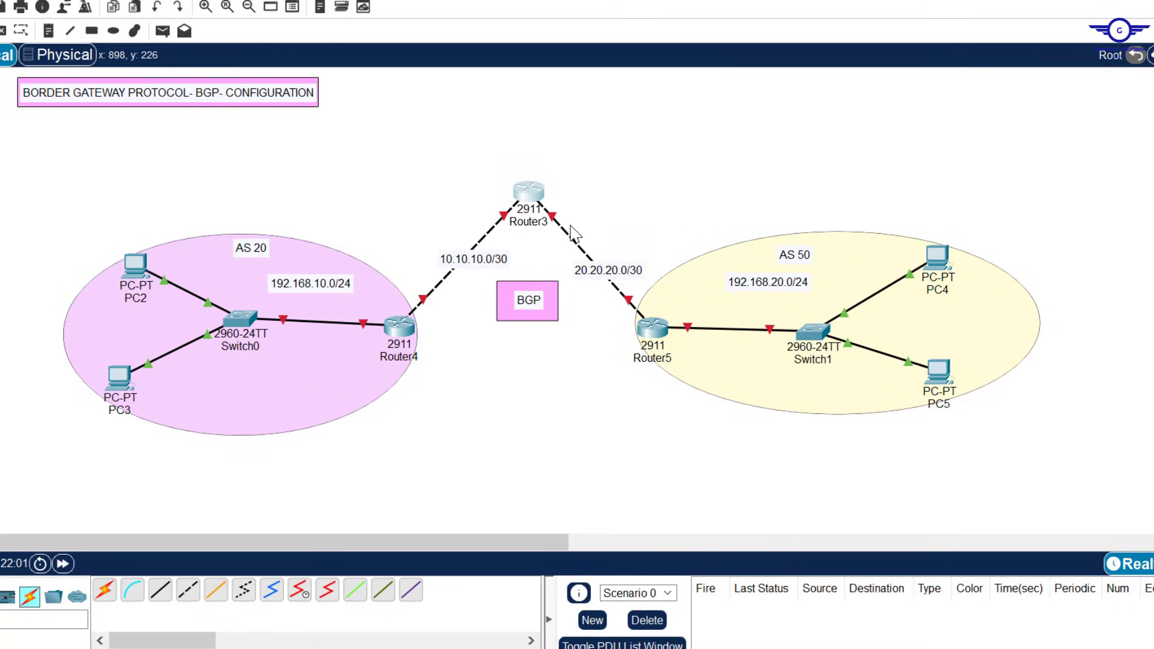
pyautogui.click(566, 379)
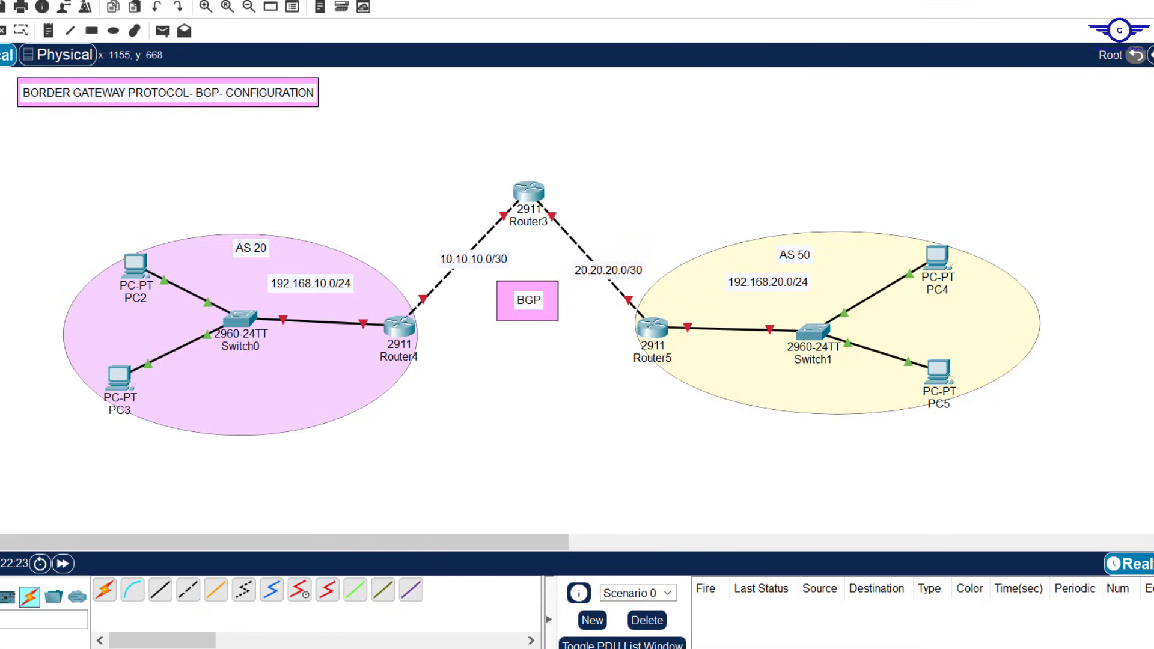
pyautogui.hotkey('alt', 'Tab')
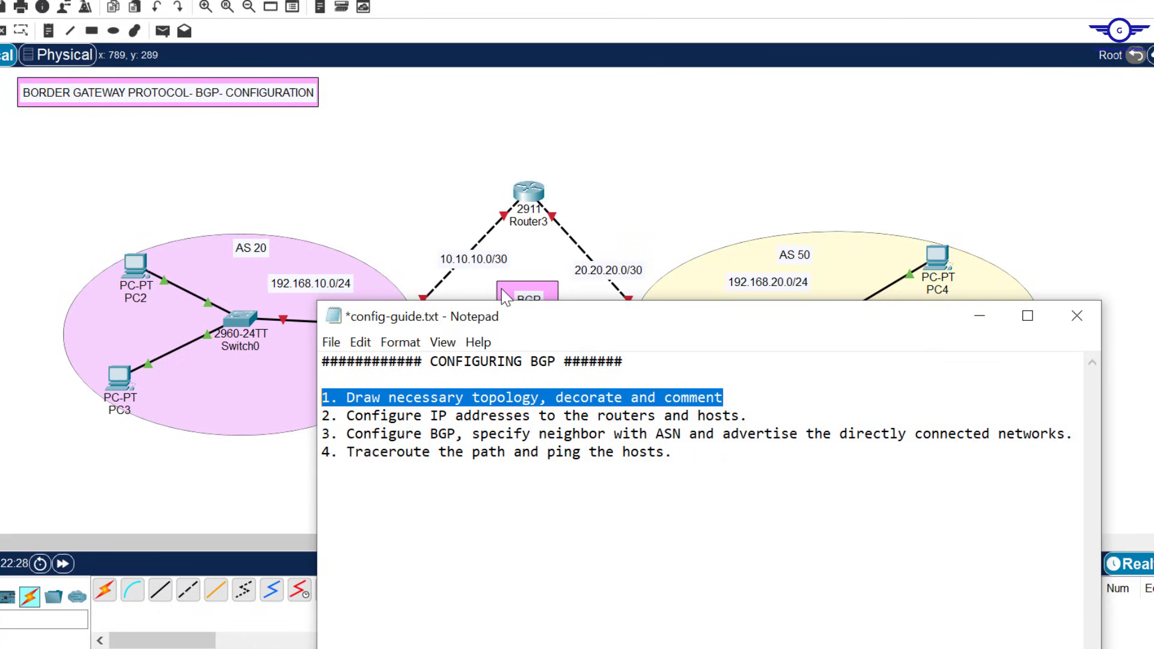
pyautogui.click(633, 190)
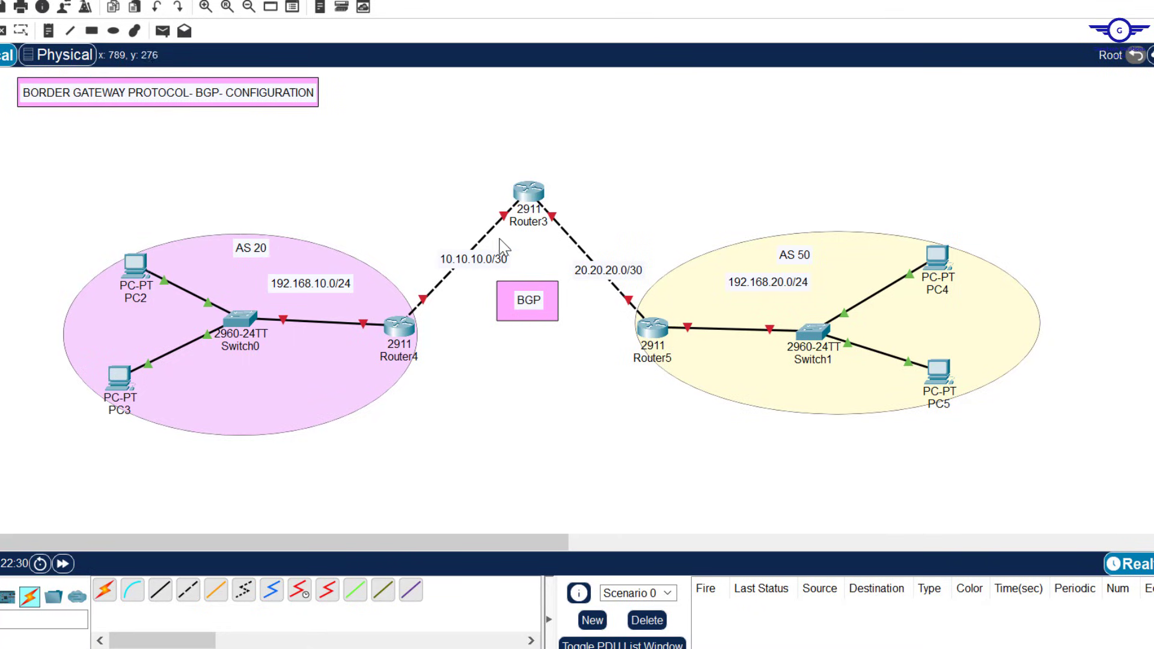
# - Nudge the 10.10.10.0/30 label slightly away from its link and check the interfaces on the router links
pyautogui.moveTo(485, 258); pyautogui.dragTo(482, 264)
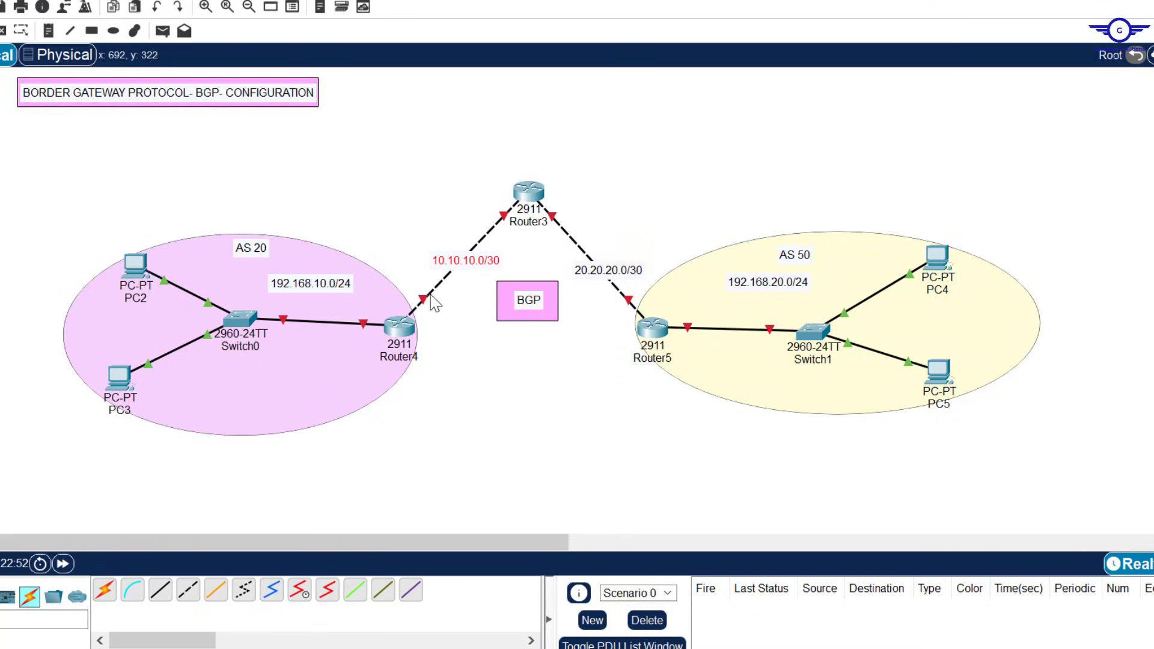
pyautogui.moveTo(424, 308)
pyautogui.click(630, 210)
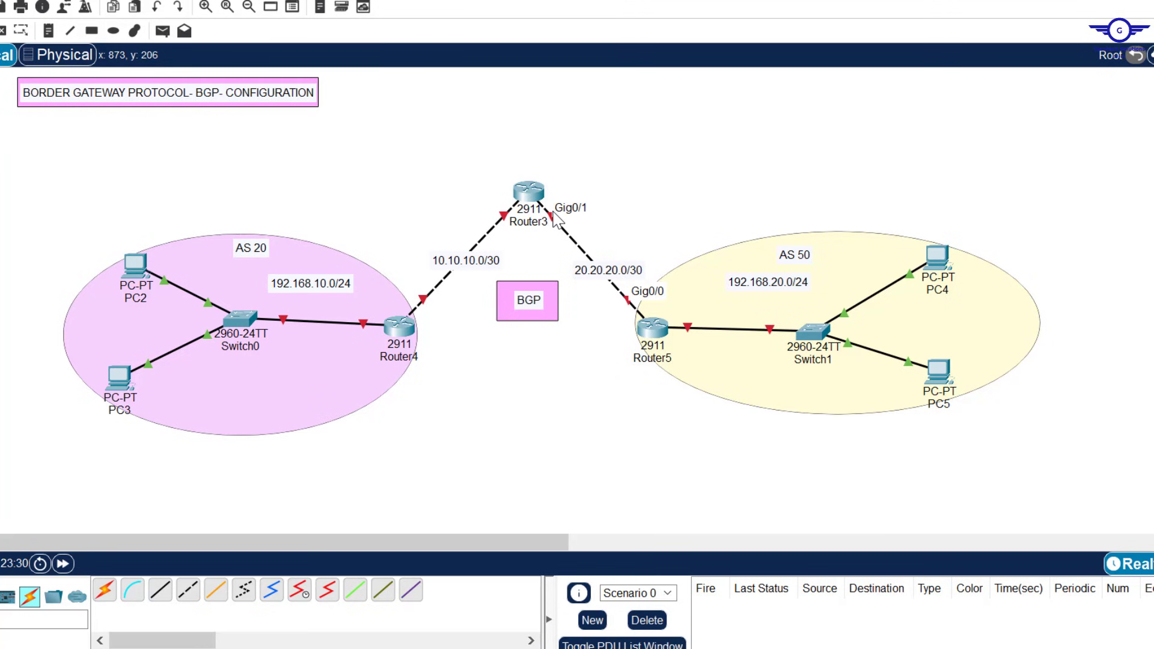
# - Enable Router3's GigabitEthernet0/0 and set its IPv4 address to 10.10.10.1 with subnet mask 255.255.255.252
pyautogui.click(531, 195)
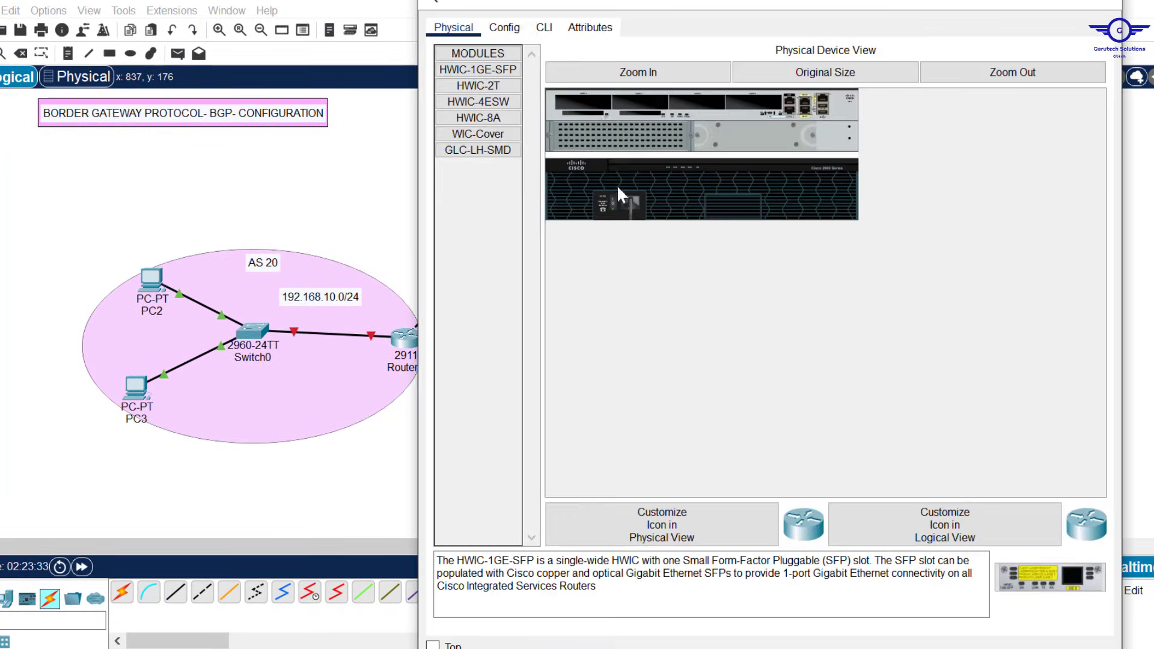
pyautogui.click(505, 29)
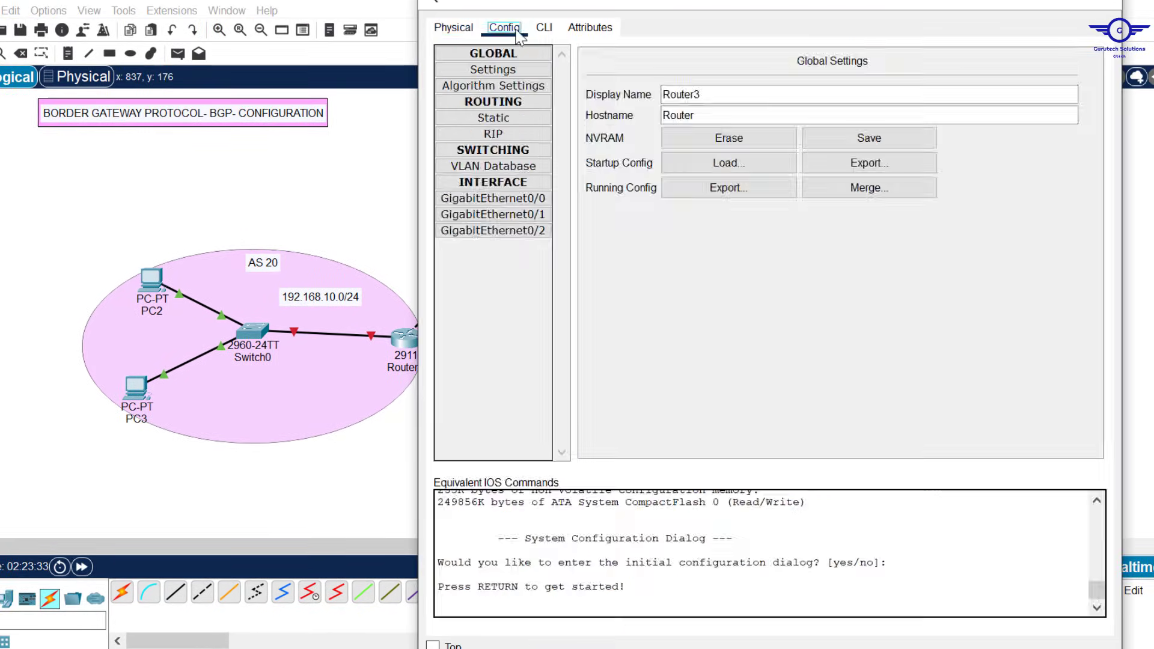
pyautogui.click(547, 199)
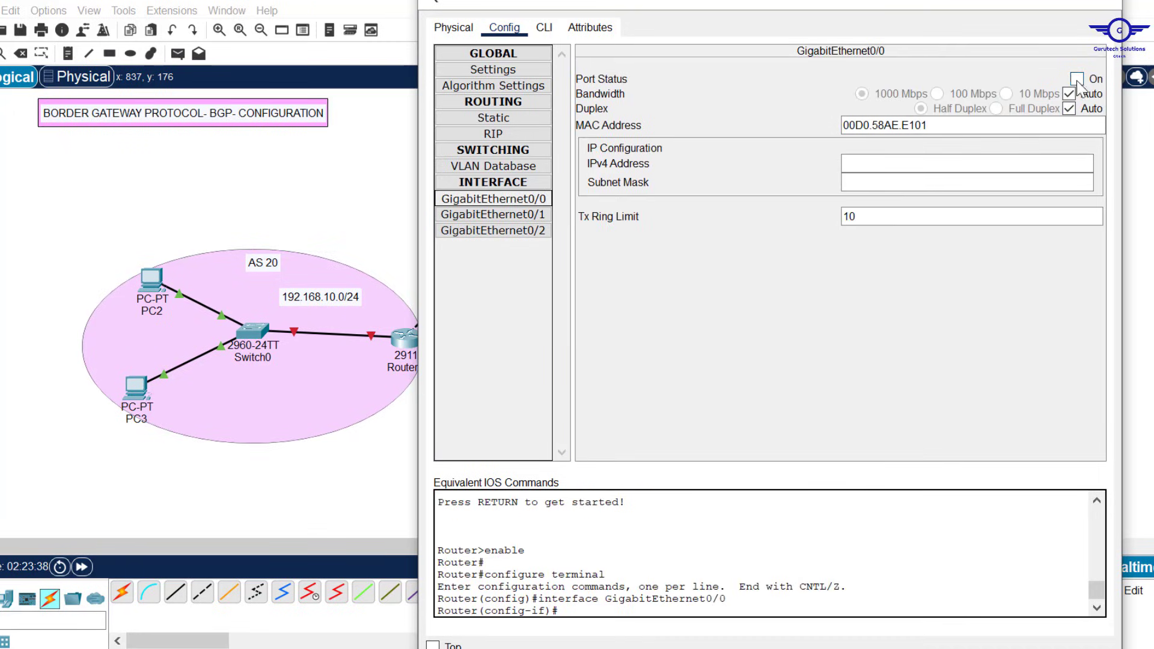
pyautogui.click(1077, 78)
pyautogui.click(871, 163)
pyautogui.write('10.10.10.1')
pyautogui.click(900, 183)
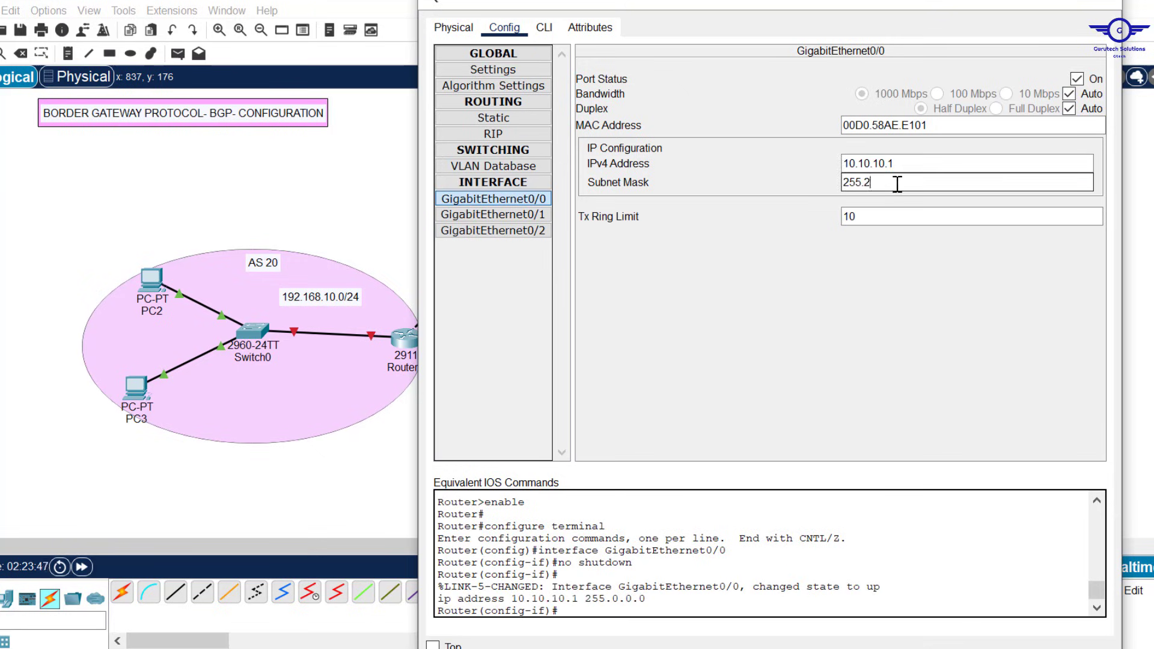
pyautogui.write('255.255.255.252')
# - Enable Router3's GigabitEthernet0/1 and set its IPv4 address to 20.20.20.1 with subnet mask 255.255.255.252
pyautogui.click(493, 214)
pyautogui.click(1077, 79)
pyautogui.click(871, 163)
pyautogui.write('20.20.20.1')
pyautogui.click(900, 182)
pyautogui.write('255.255.255.252')
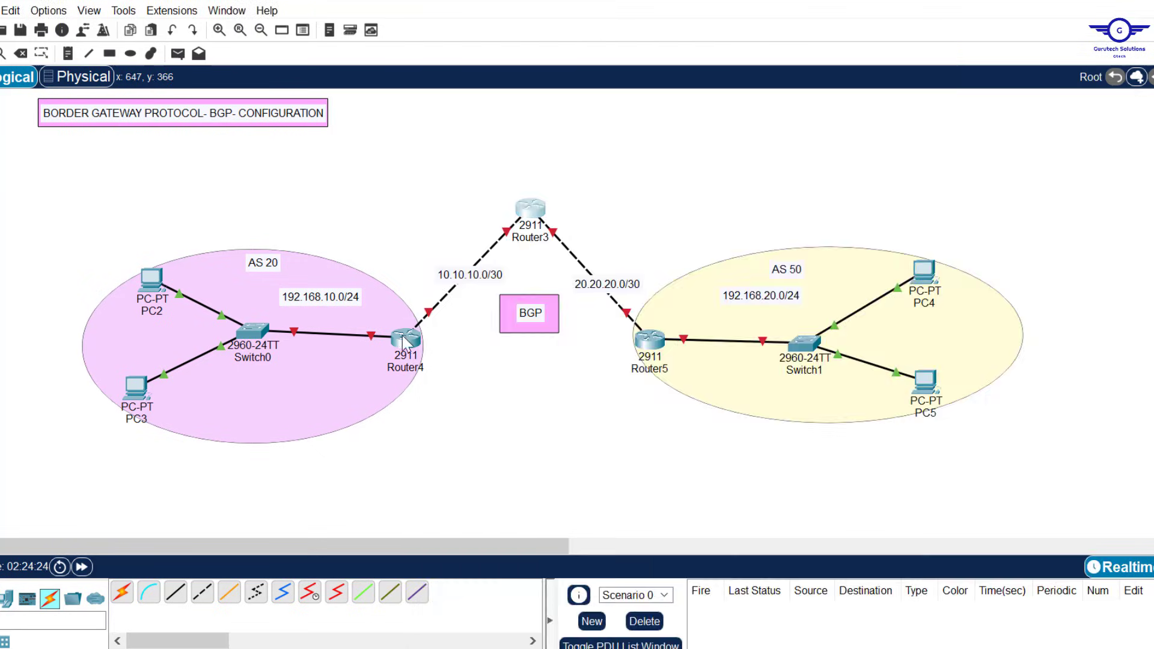
# - Enable Router4's GigabitEthernet0/0 and set its IPv4 address to 10.10.10.2 with subnet mask 255.255.255.252
pyautogui.click(404, 344)
pyautogui.click(493, 198)
pyautogui.click(872, 162)
pyautogui.write('10.10.10.2')
pyautogui.click(900, 183)
pyautogui.write('255.255.255.252')
# - Enable Router4's GigabitEthernet0/1 and set its IPv4 address to 192.168.10.1 with subnet mask 255.255.255.0
pyautogui.click(493, 215)
pyautogui.write('192.168.10.1')
pyautogui.click(899, 183)
pyautogui.write('255.255.255.0')
# - Enable Router5's GigabitEthernet0/0 and set its IPv4 address to 20.20.20.2 with subnet mask 255.255.255.252
pyautogui.click(644, 348)
pyautogui.click(493, 199)
pyautogui.click(884, 164)
pyautogui.write('20.20.20.2')
pyautogui.click(902, 183)
pyautogui.write('255.255.255.252')
# - Enable Router5's GigabitEthernet0/1, set its IPv4 address to 192.168.20.1 and close the router's configuration window
pyautogui.click(493, 215)
pyautogui.click(902, 163)
pyautogui.write('192.168.20.1')
pyautogui.click(902, 183)
pyautogui.click(1106, 4)
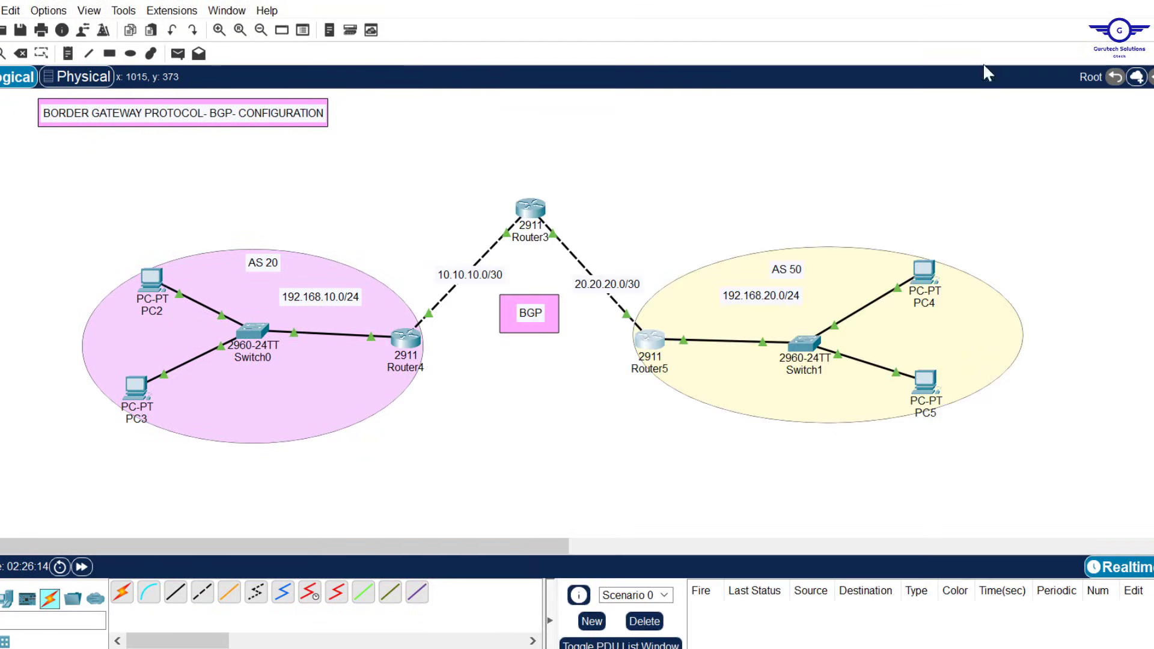
# - Close PC5's IP configuration window and look over the whole addressed topology
pyautogui.moveTo(437, 146); pyautogui.dragTo(626, 426)
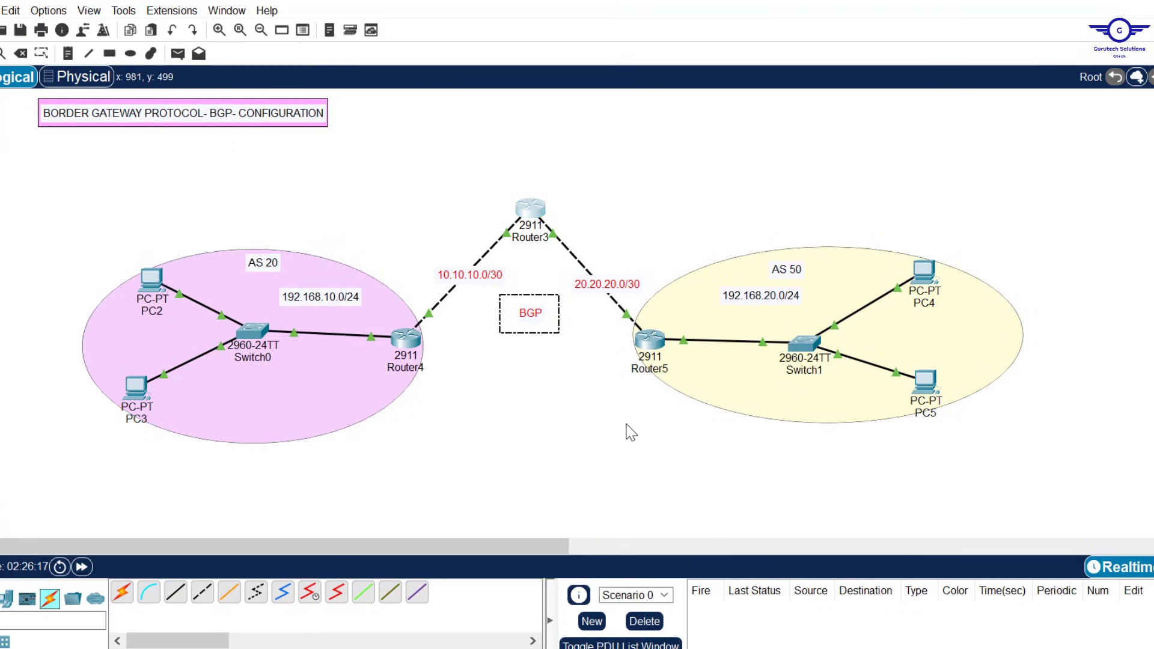
pyautogui.click(717, 186)
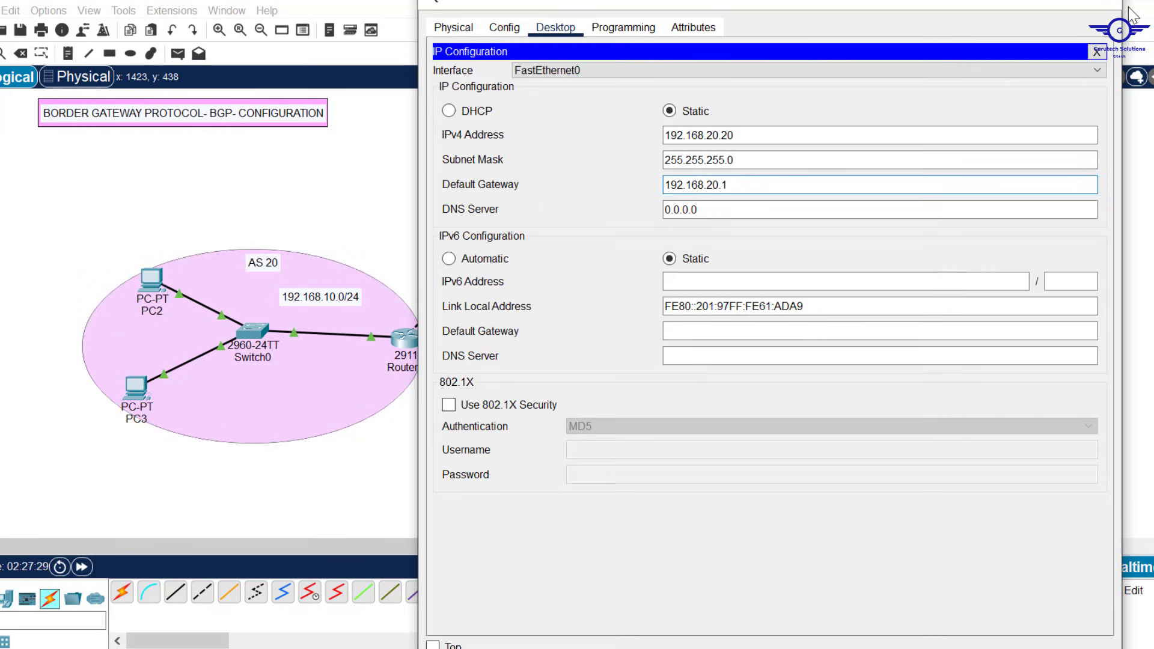
pyautogui.click(1109, 3)
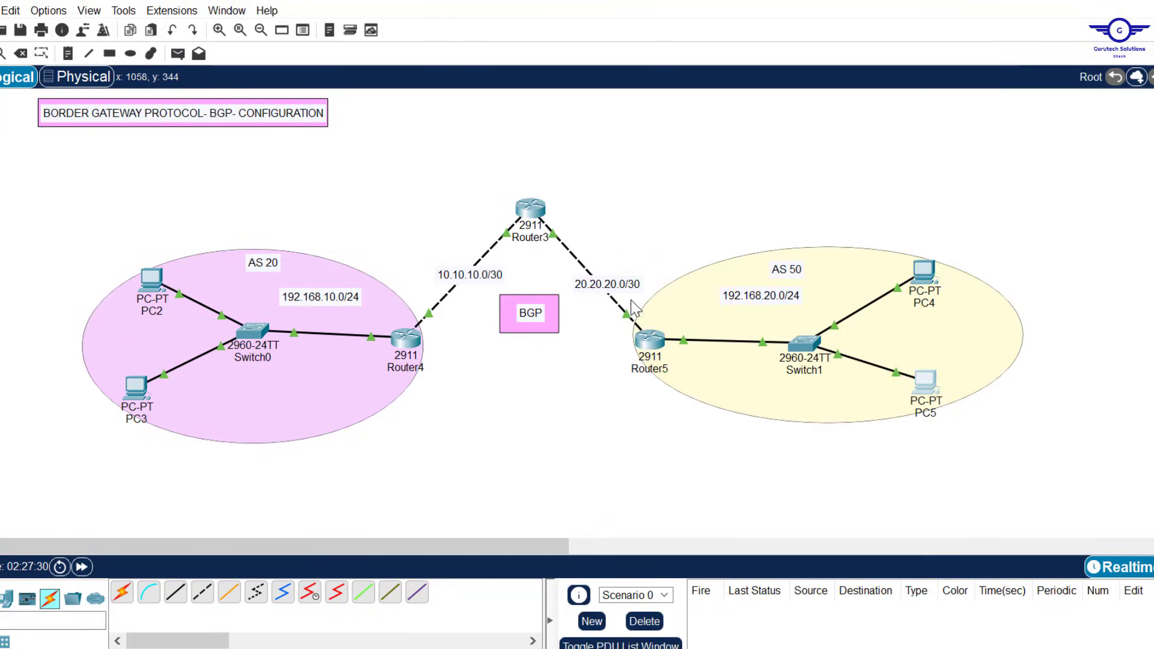
pyautogui.moveTo(96, 192); pyautogui.dragTo(999, 474)
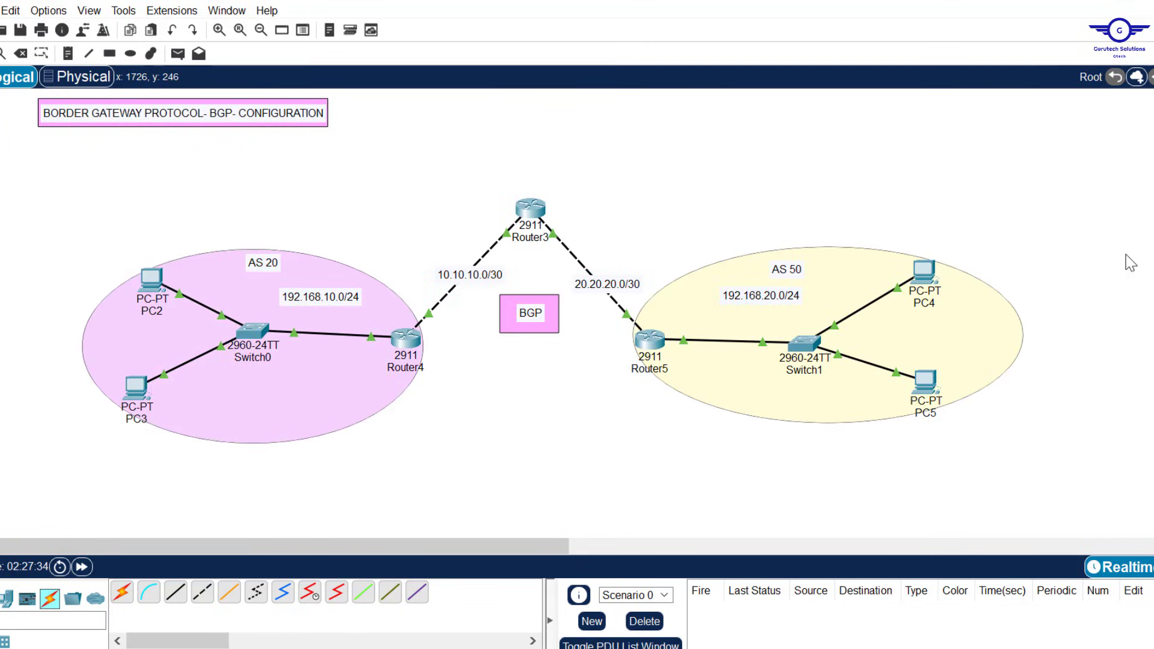
# - Review the guide's instructions in Notepad on configuring BGP neighbors with ASN, advertising connected networks and testing with traceroute and ping
pyautogui.click(774, 647)
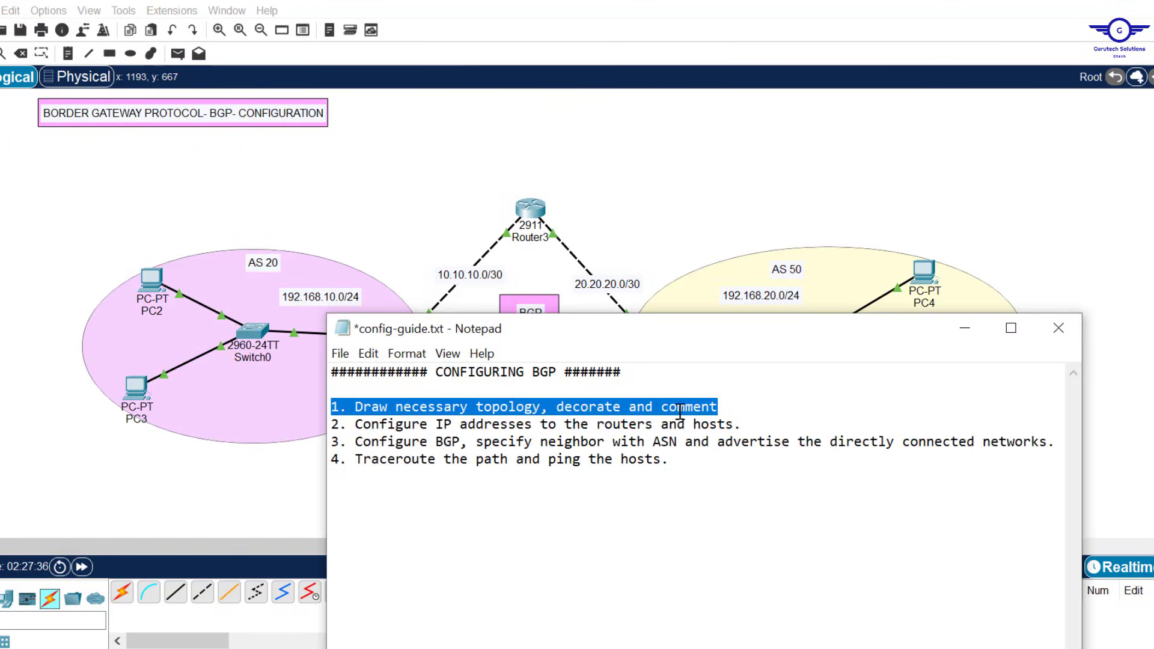
pyautogui.moveTo(356, 442); pyautogui.dragTo(965, 455)
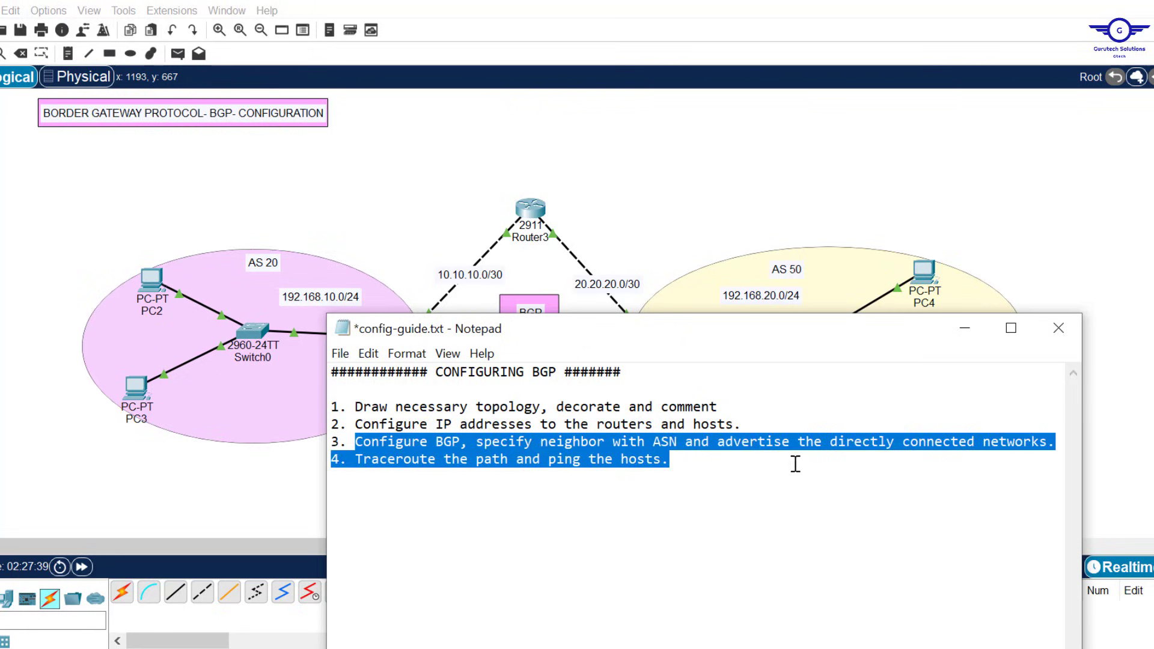
pyautogui.click(577, 450)
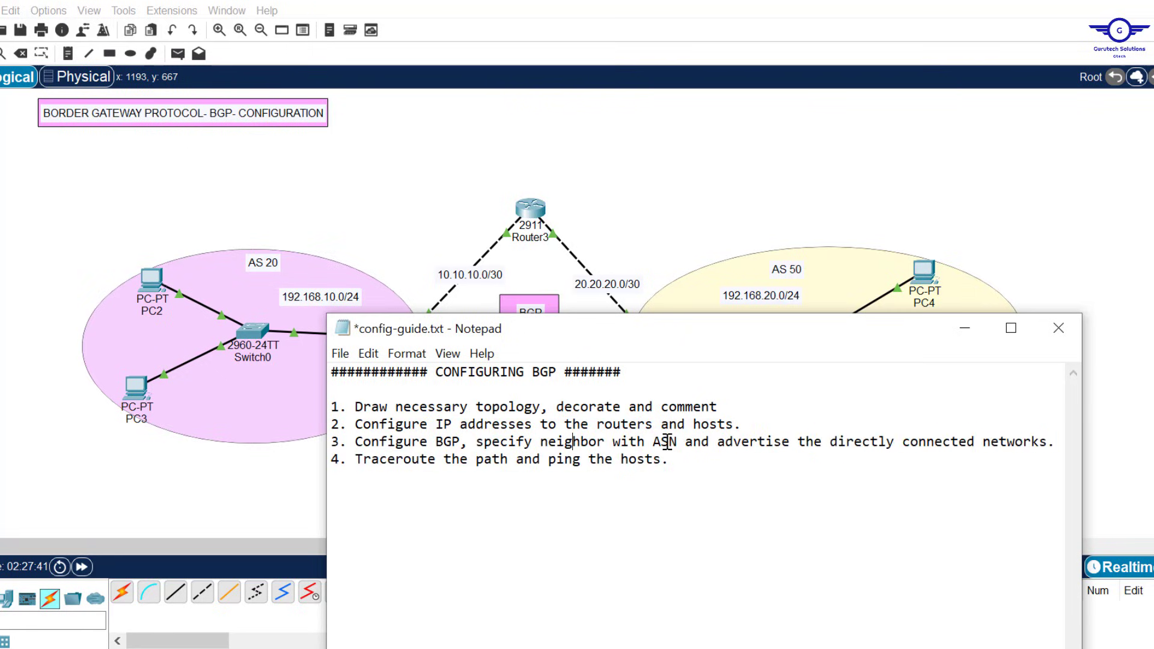
pyautogui.moveTo(678, 442); pyautogui.dragTo(1060, 442)
pyautogui.click(718, 442)
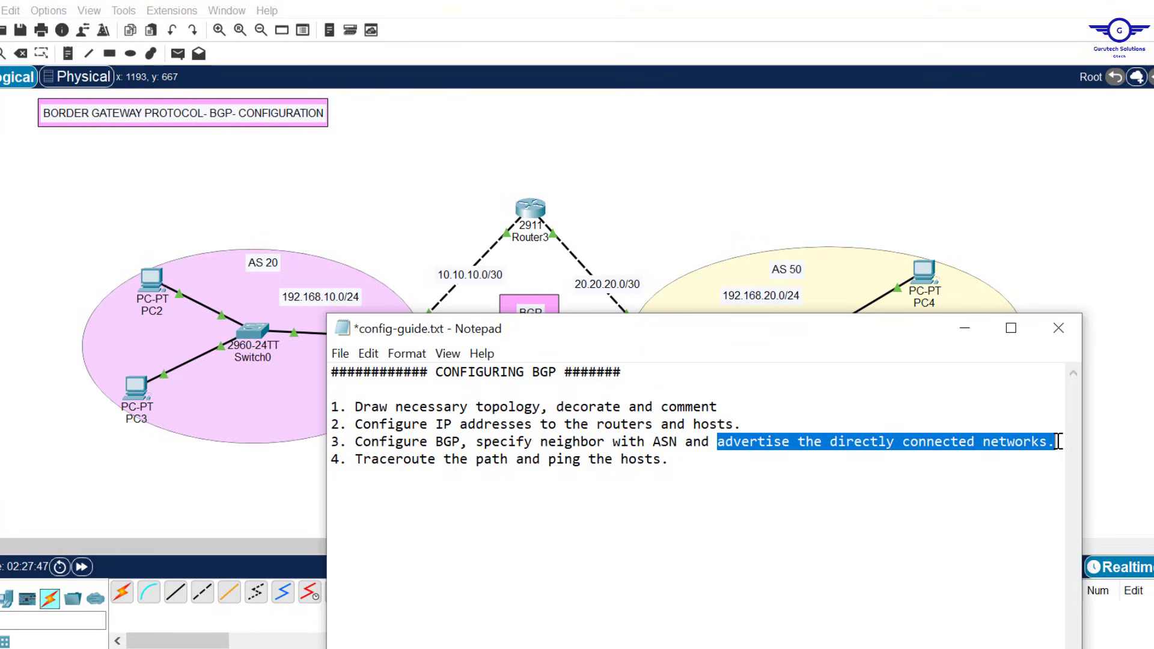
pyautogui.click(791, 202)
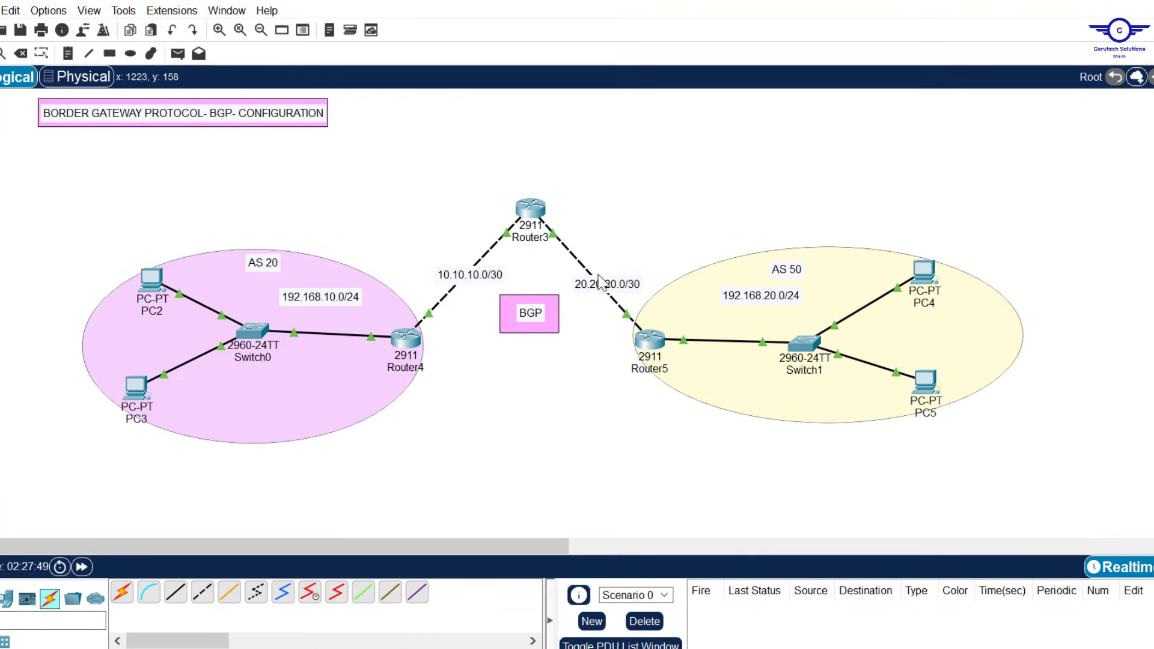
pyautogui.hotkey('alt', 'Tab')
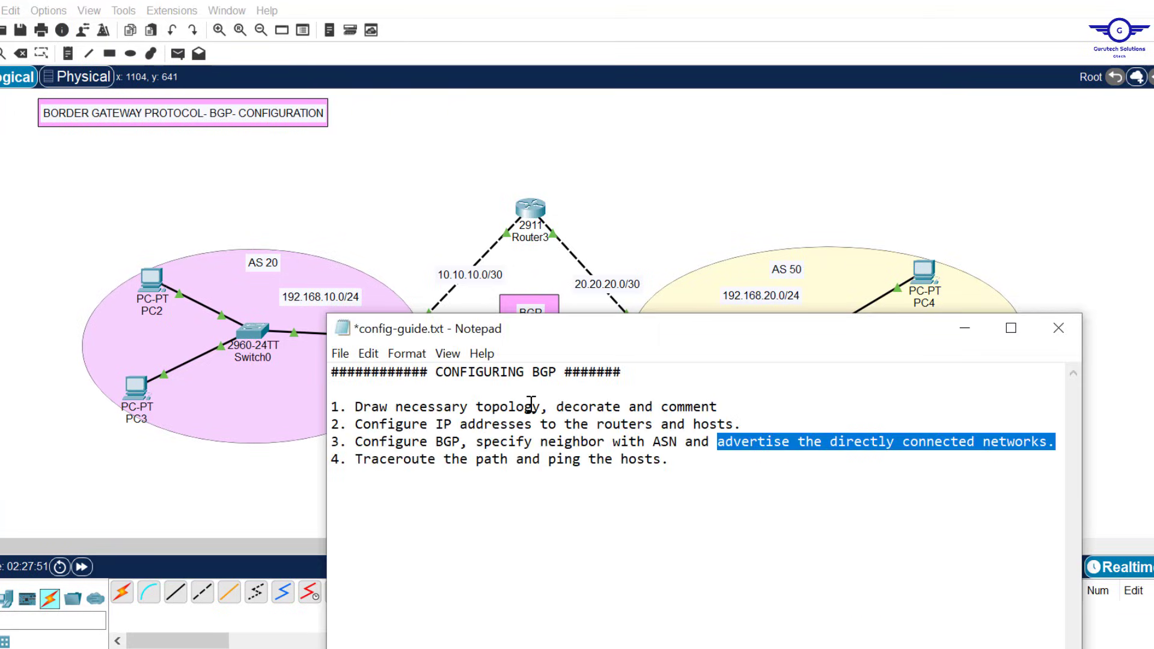
pyautogui.moveTo(355, 442); pyautogui.dragTo(1068, 446)
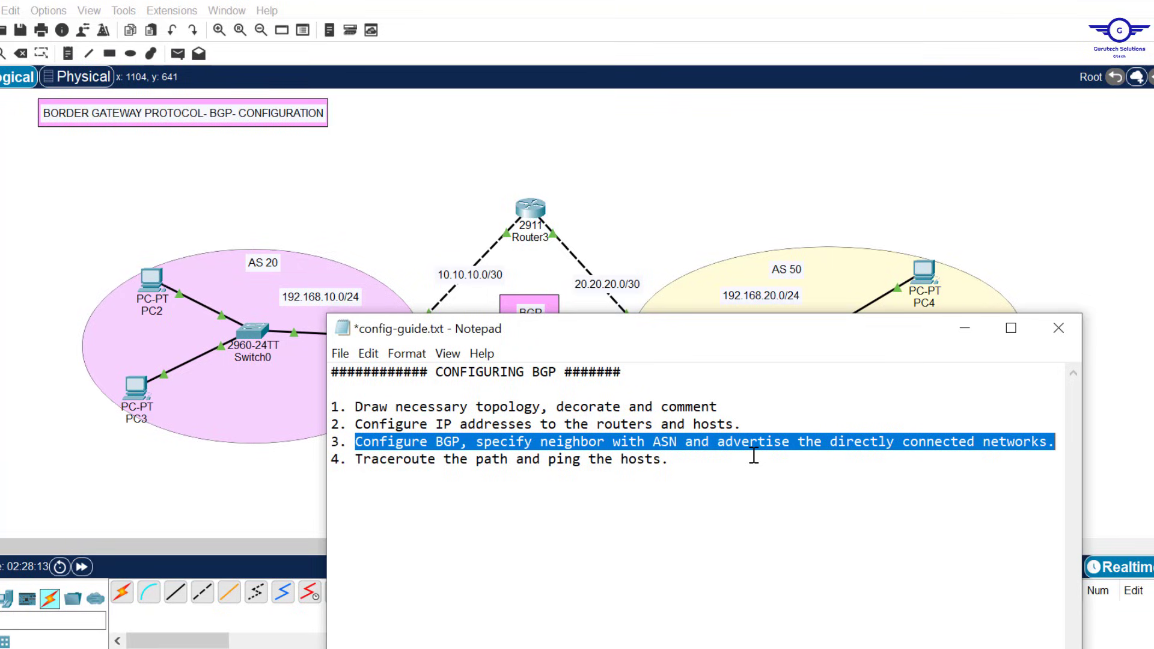
pyautogui.click(635, 226)
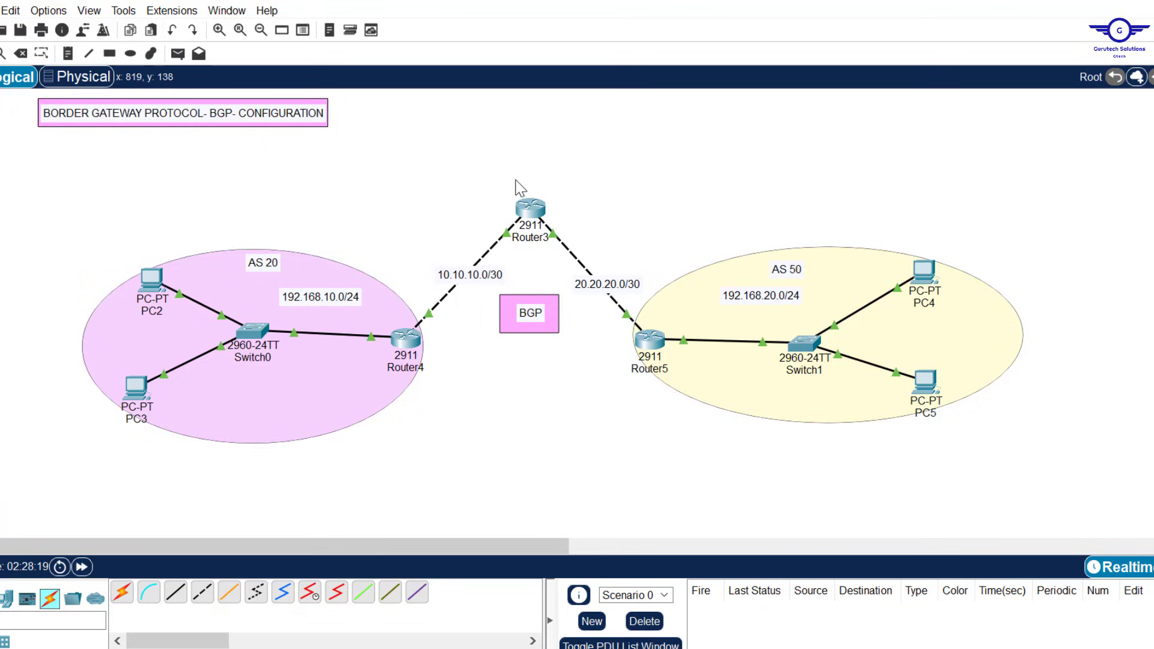
# - Nudge Router4 slightly within the topology and look over Router3 between the two autonomous systems
pyautogui.moveTo(495, 167); pyautogui.dragTo(574, 235)
pyautogui.moveTo(403, 339); pyautogui.dragTo(406, 347)
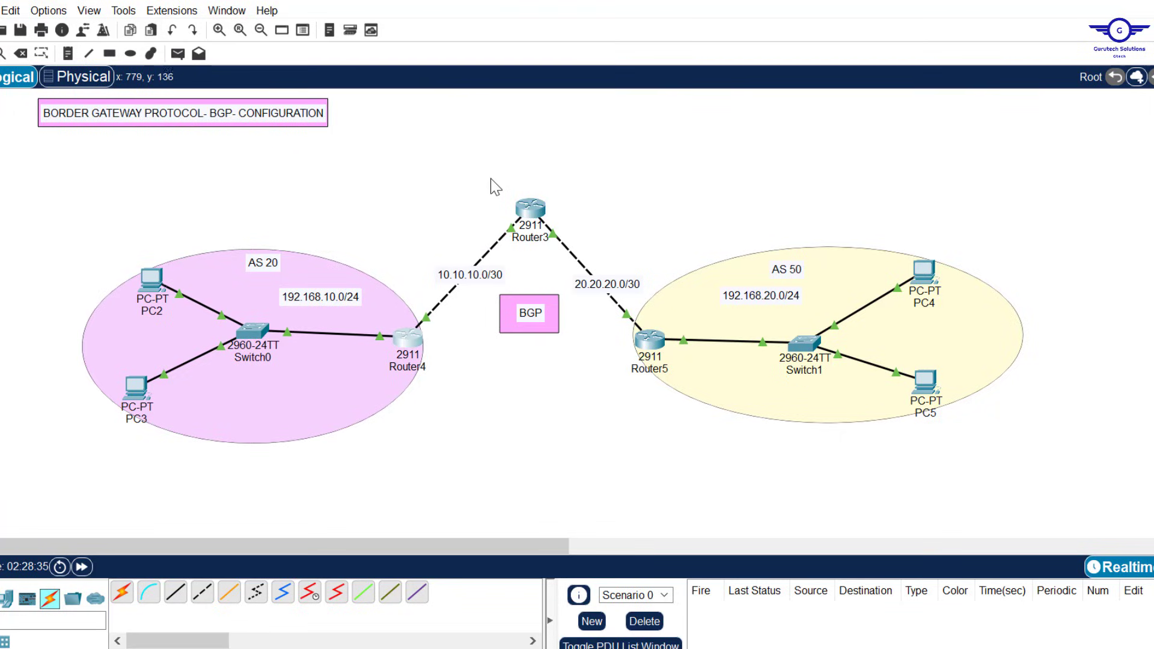
pyautogui.moveTo(490, 176); pyautogui.dragTo(576, 252)
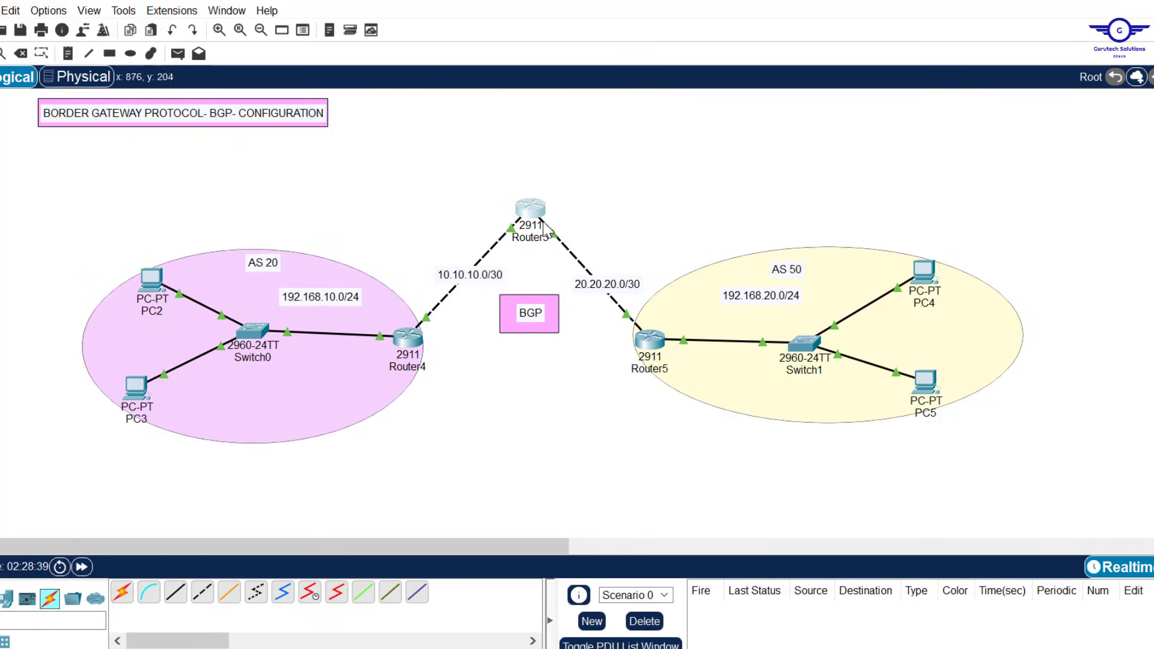
pyautogui.moveTo(501, 175); pyautogui.dragTo(557, 243)
# - Open Router4's command line and exit interface configuration to global configuration mode
pyautogui.click(407, 343)
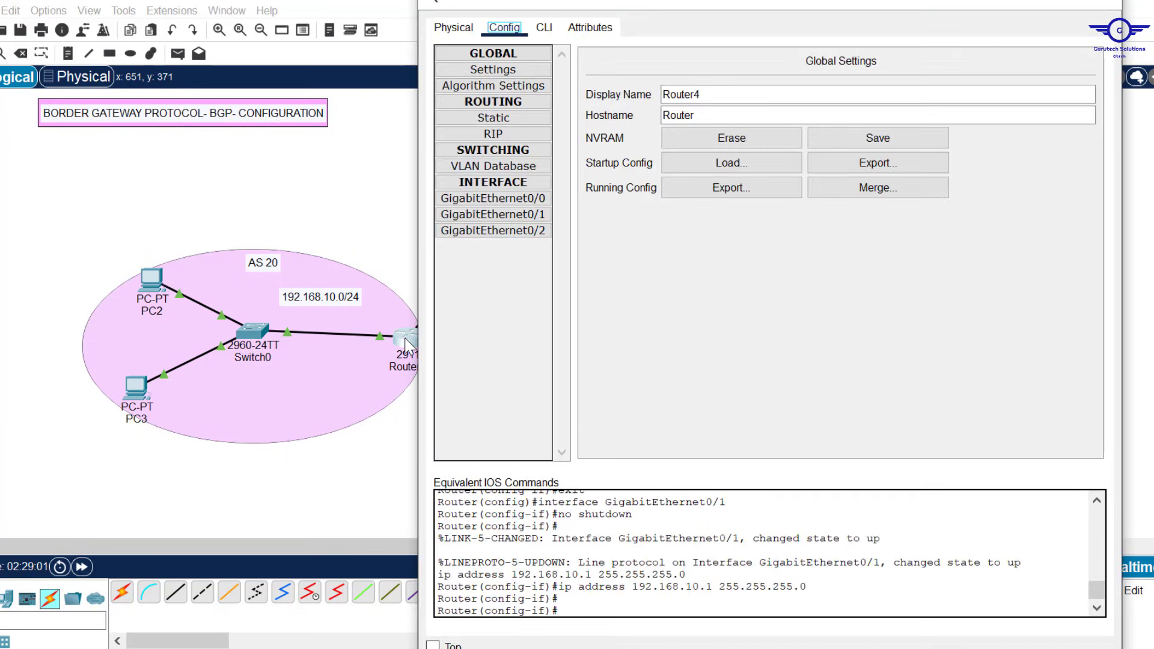
pyautogui.click(544, 27)
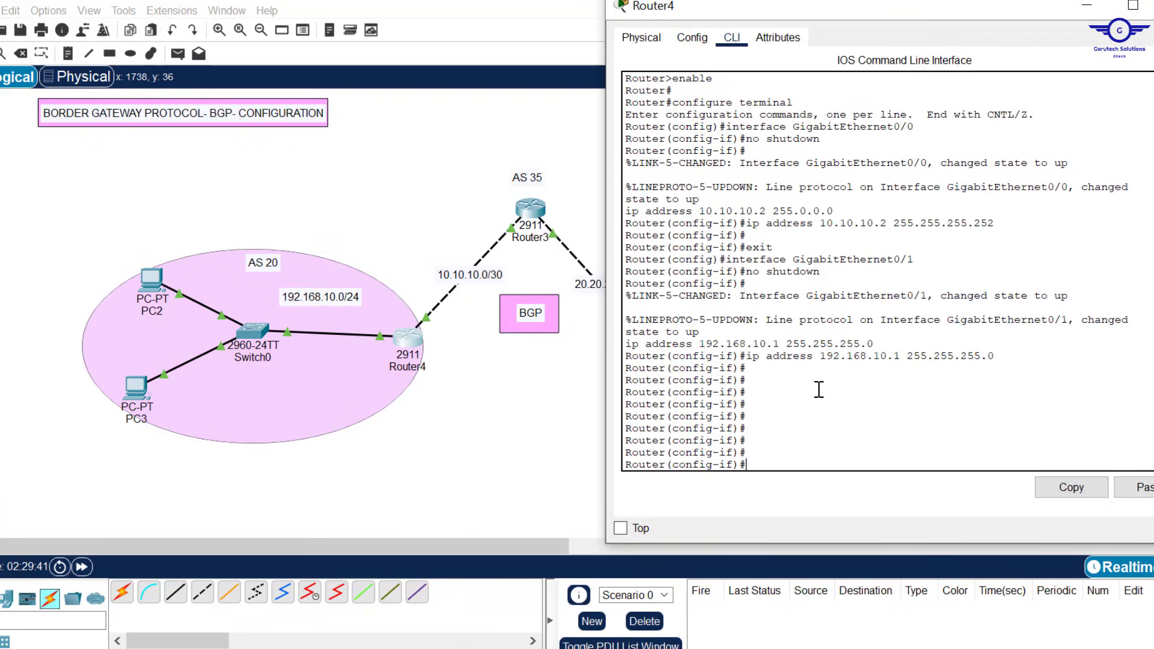
pyautogui.write('EX')
pyautogui.press('Return')
pyautogui.press('Return')
pyautogui.press('Return')
pyautogui.press('Return')
pyautogui.press('Return')
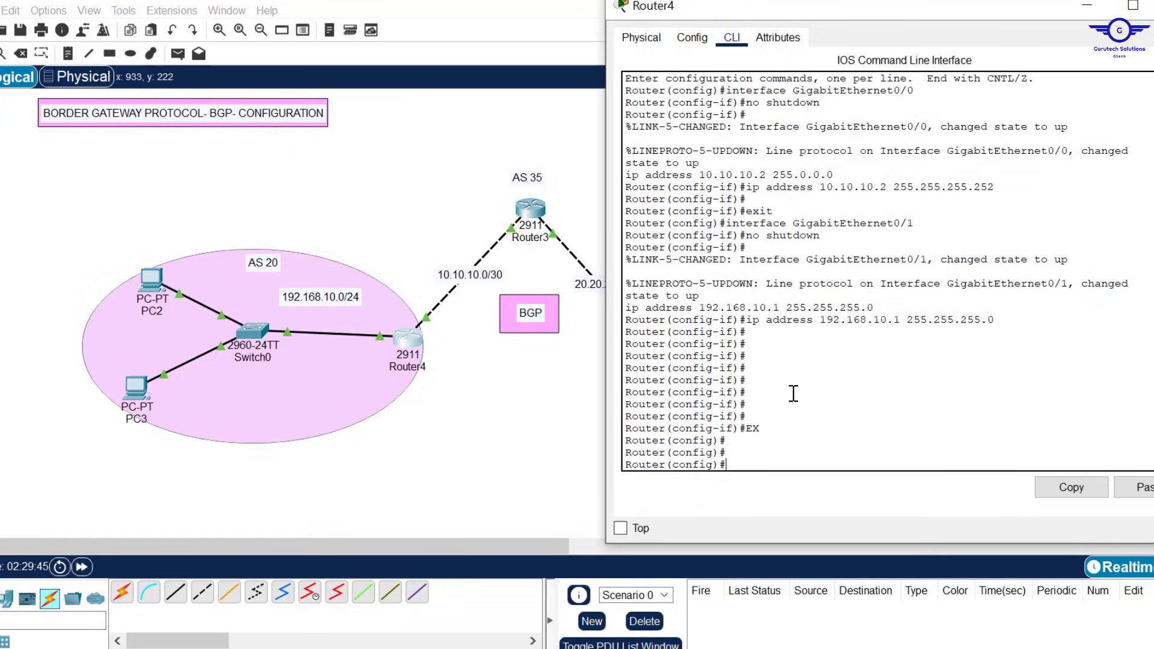
pyautogui.press('capslock')
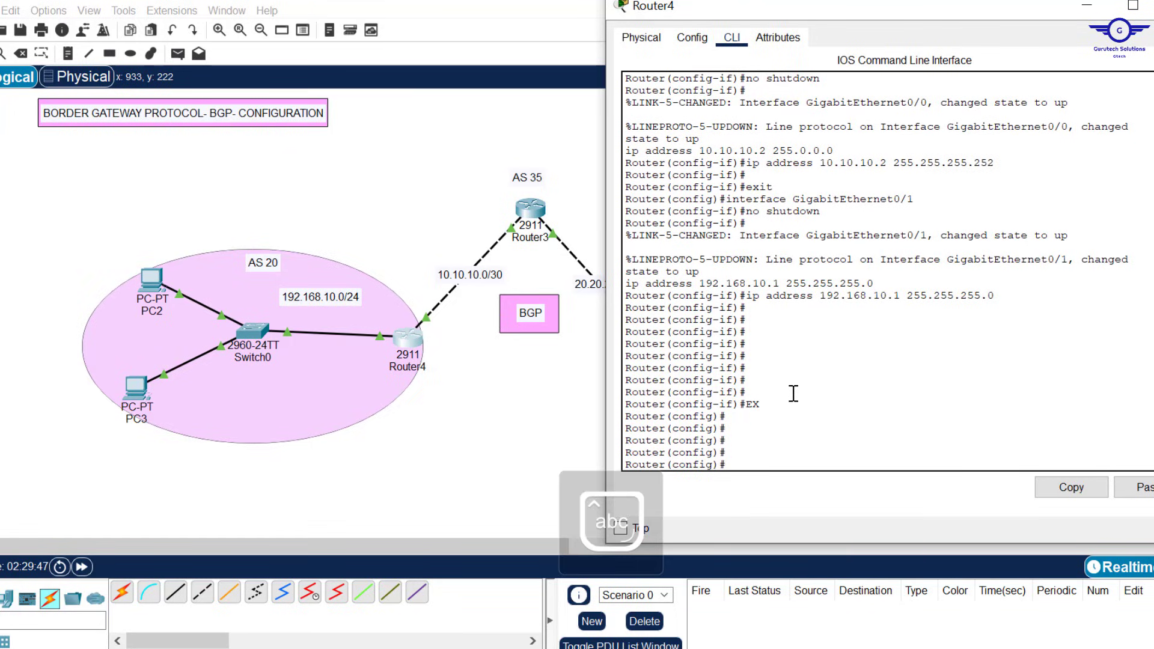
# - Start the BGP routing process on Router4 with autonomous system number 20
pyautogui.write('rout')
pyautogui.press('Tab')
pyautogui.write('er bg')
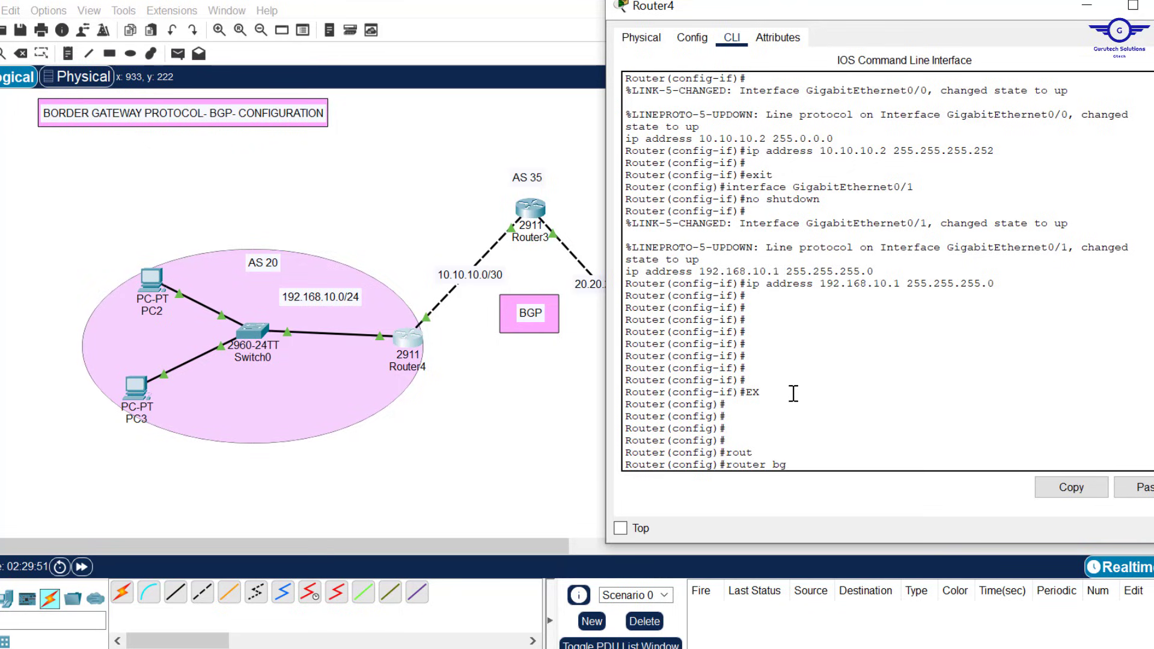
pyautogui.press('Tab')
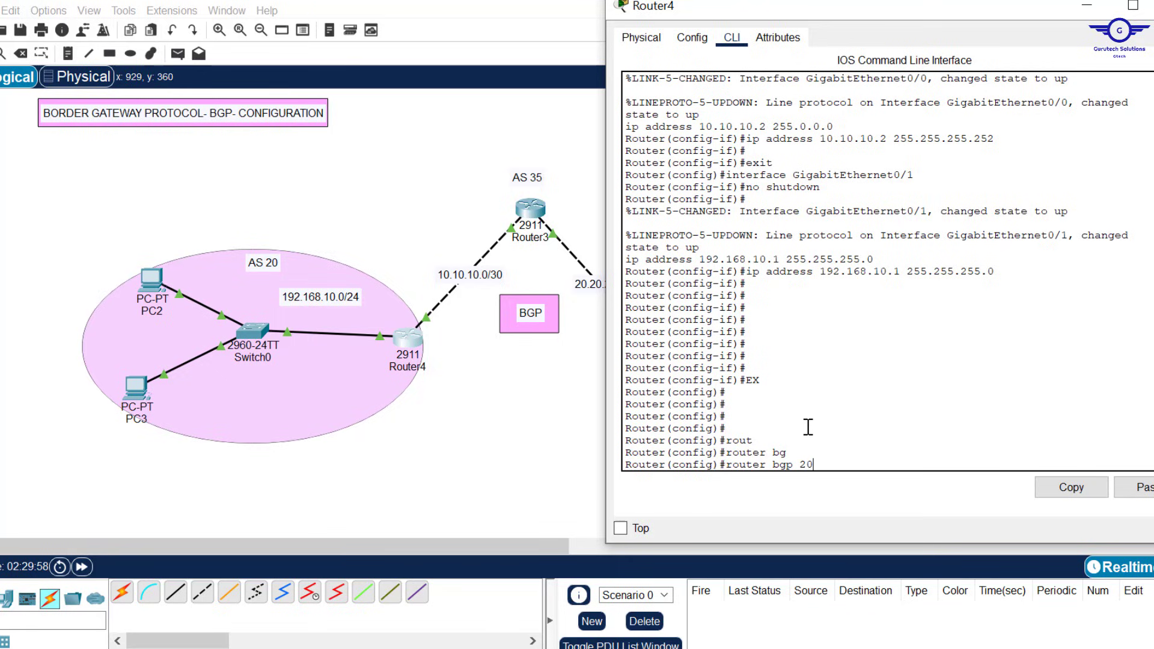
pyautogui.press('Return')
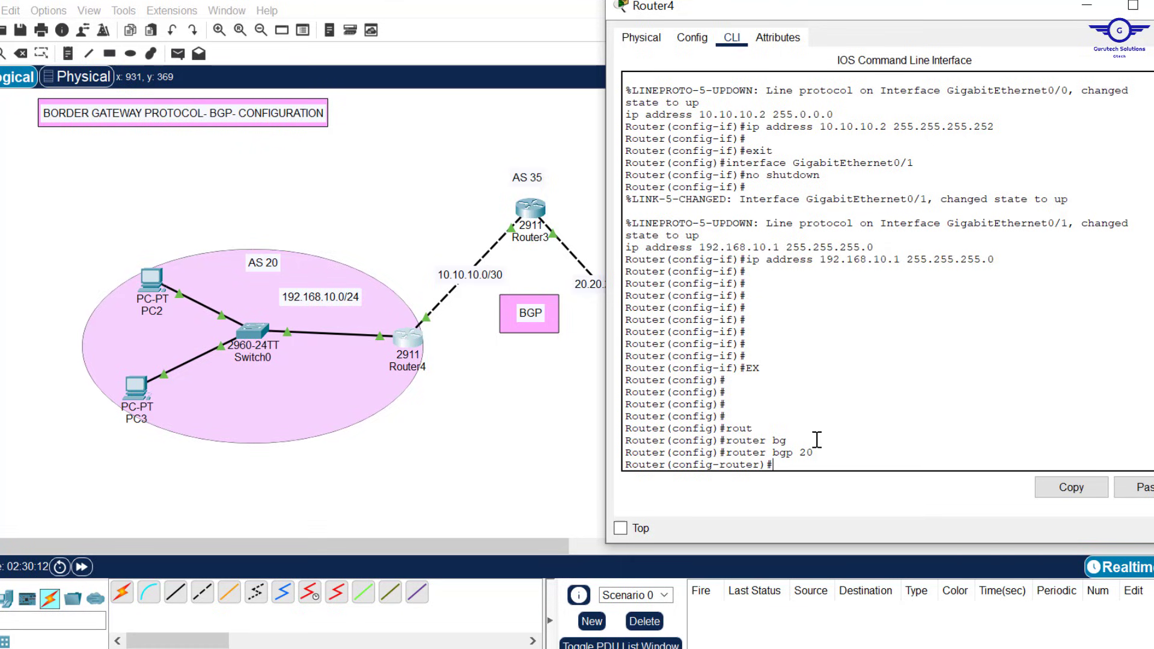
# - Set Router4's BGP router ID to 1.1.1.1
pyautogui.press('Return')
pyautogui.write('bg')
pyautogui.press('Tab')
pyautogui.write('r')
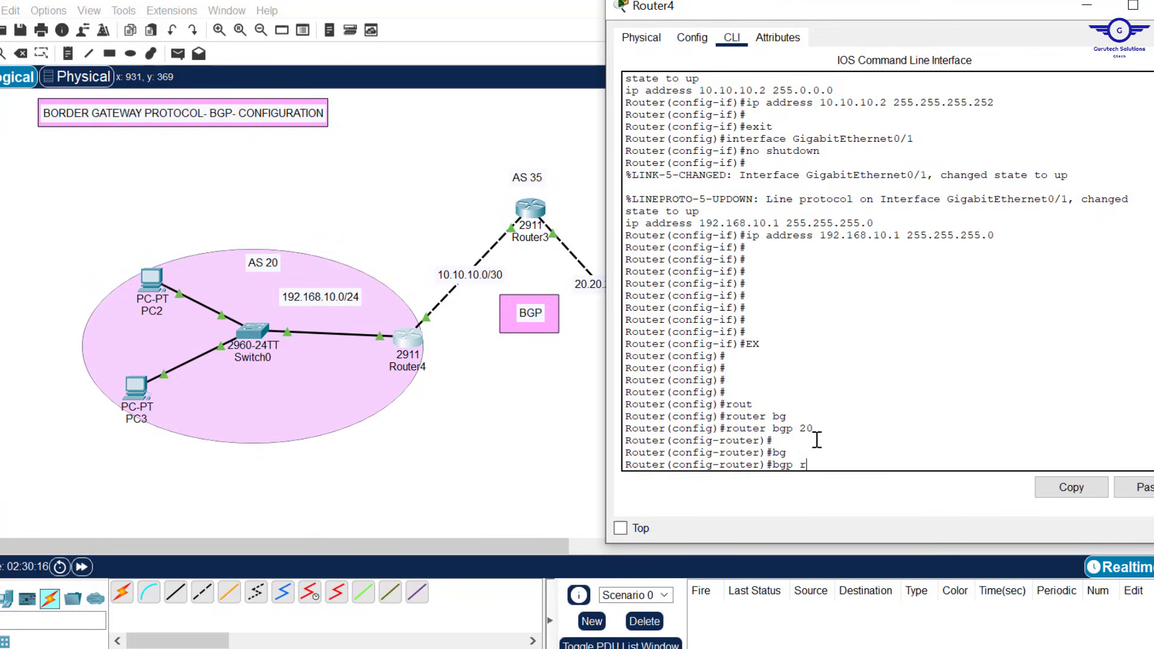
pyautogui.write('o')
pyautogui.press('Tab')
pyautogui.write('1.1.1.')
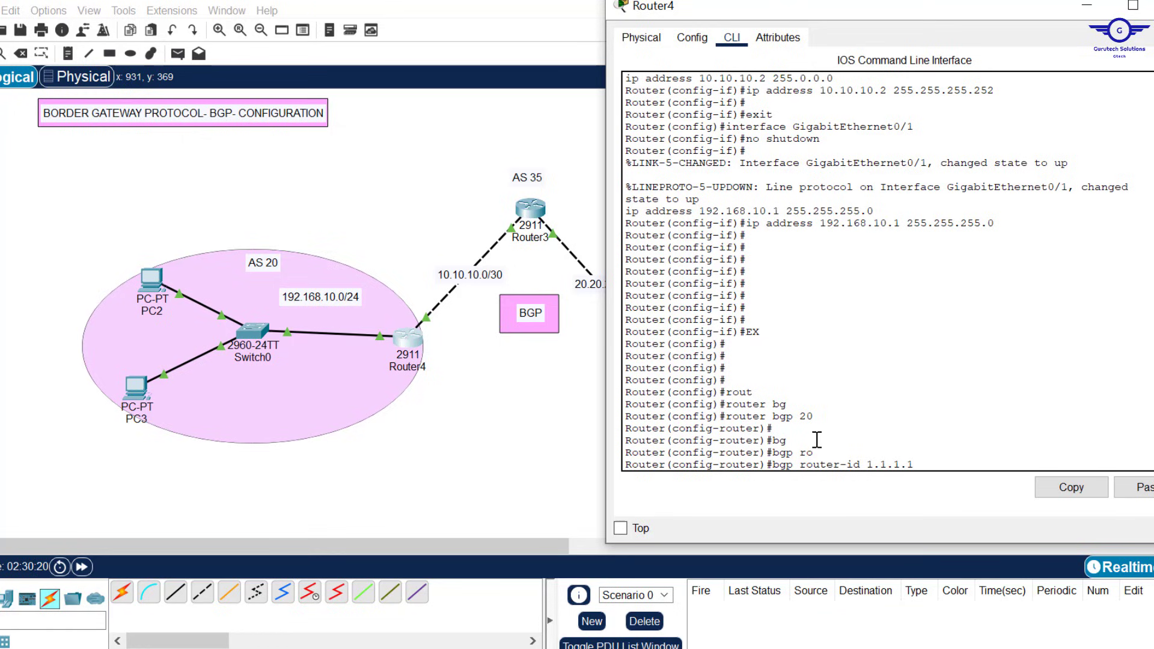
pyautogui.press('Return')
pyautogui.press('Return')
pyautogui.press('Return')
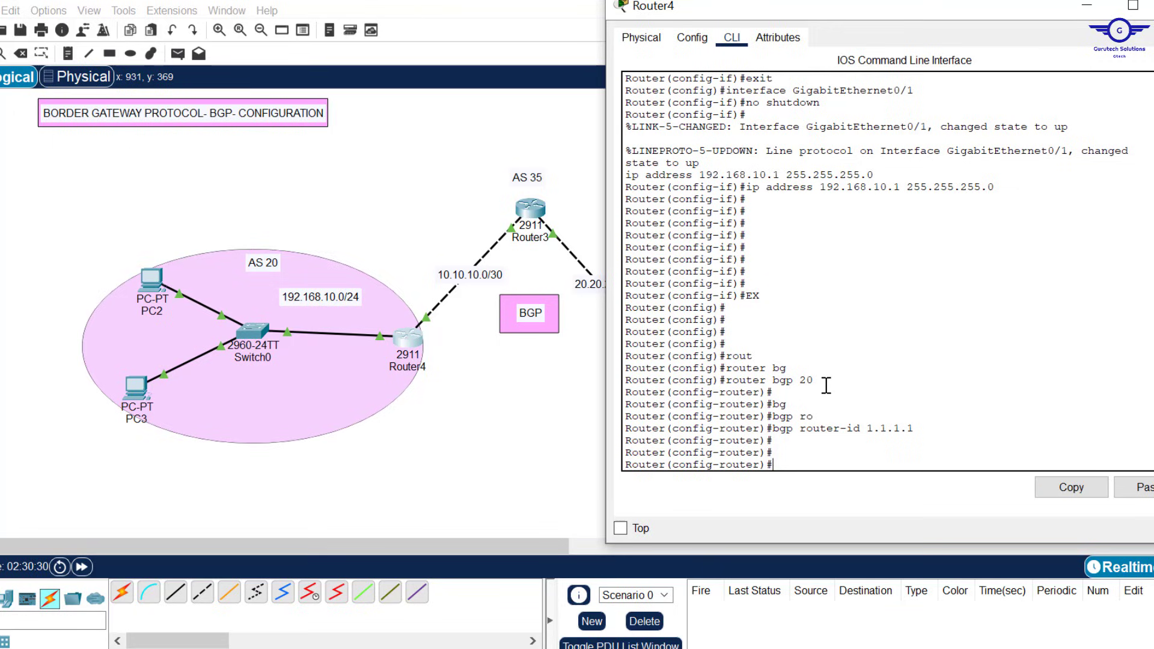
pyautogui.moveTo(813, 380); pyautogui.dragTo(734, 380)
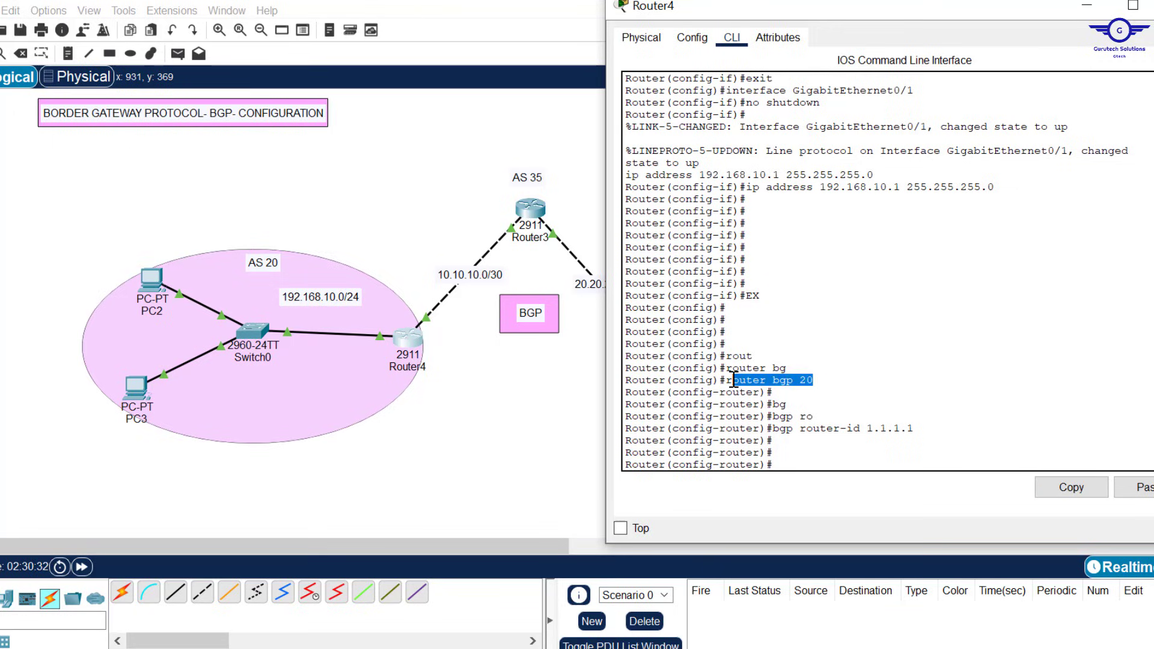
# - Check Router3's interface addresses in the topology and add 10.10.10.1 with remote AS 35 as Router4's BGP neighbor
pyautogui.click(507, 424)
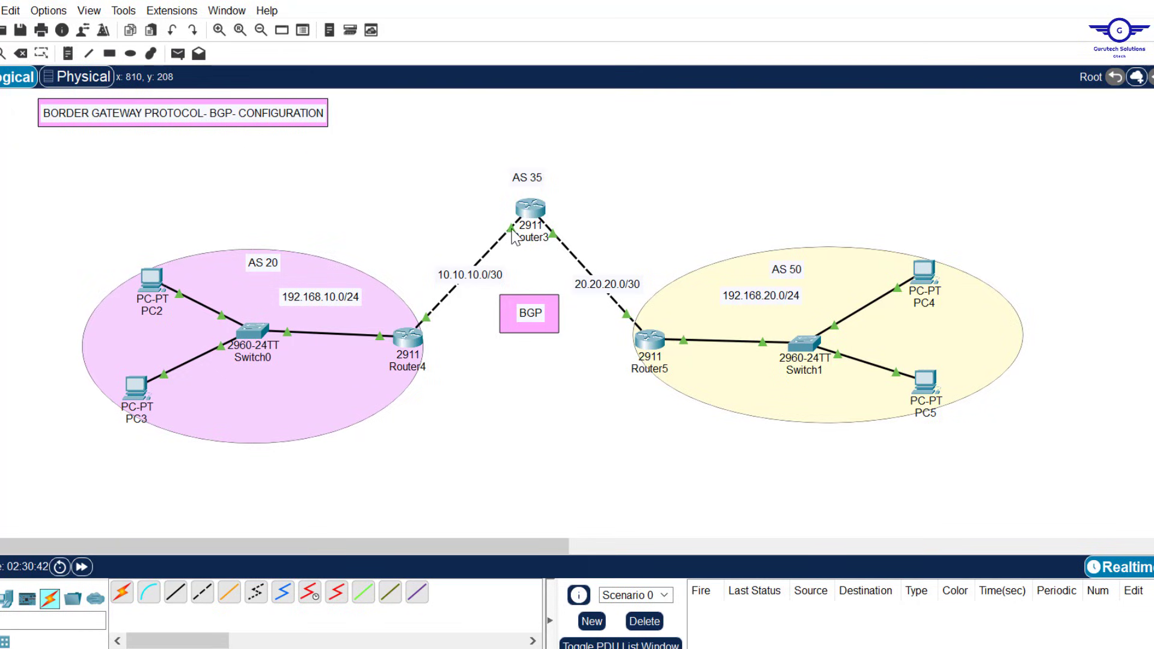
pyautogui.moveTo(515, 236)
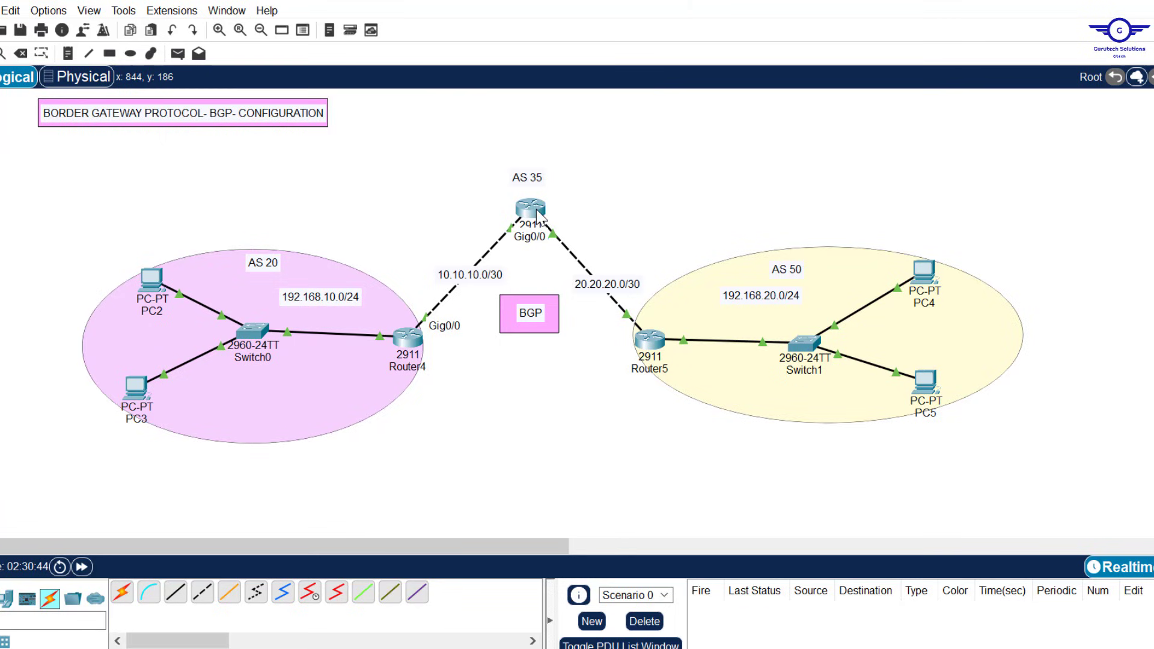
pyautogui.moveTo(539, 215)
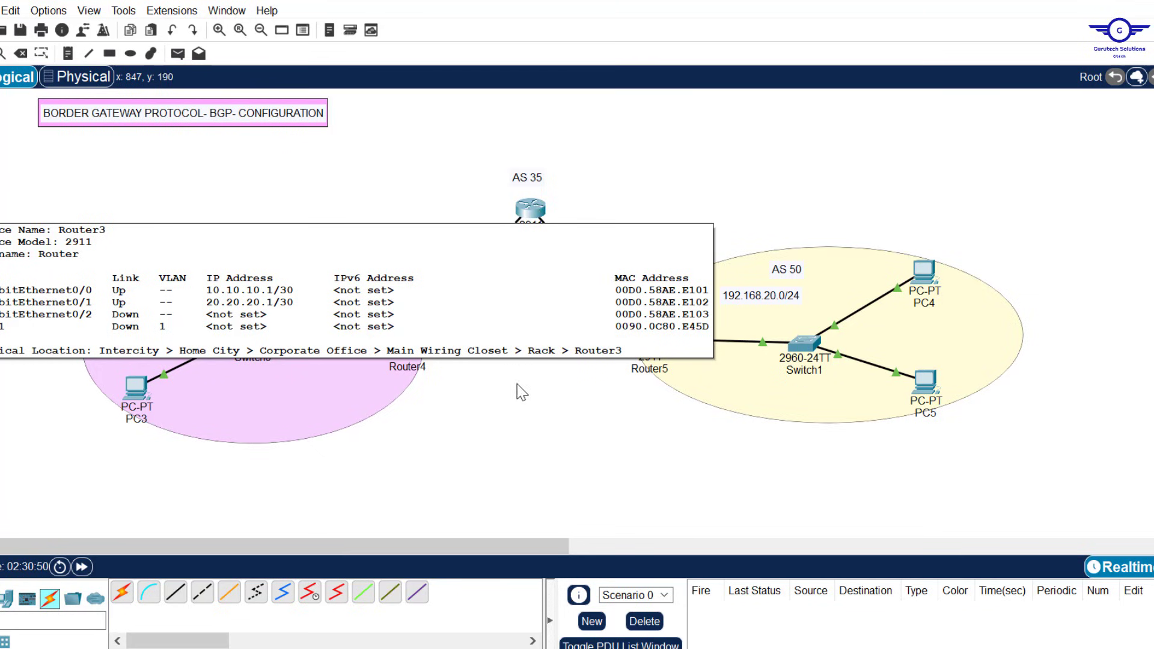
pyautogui.click(409, 341)
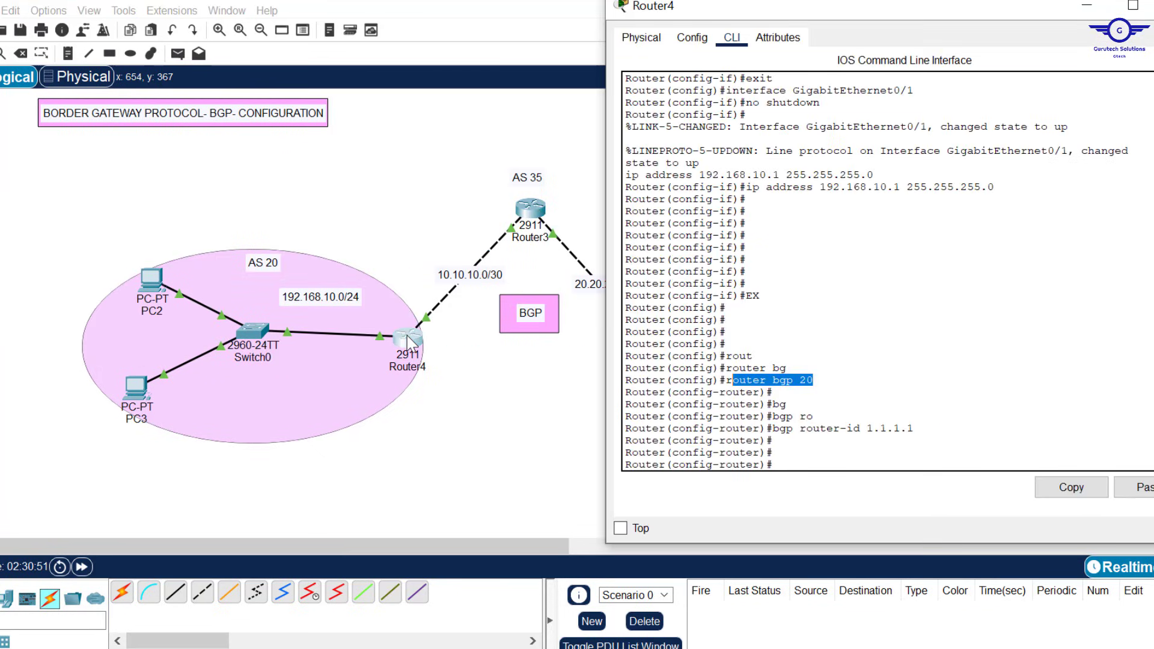
pyautogui.click(852, 445)
pyautogui.write('neigh')
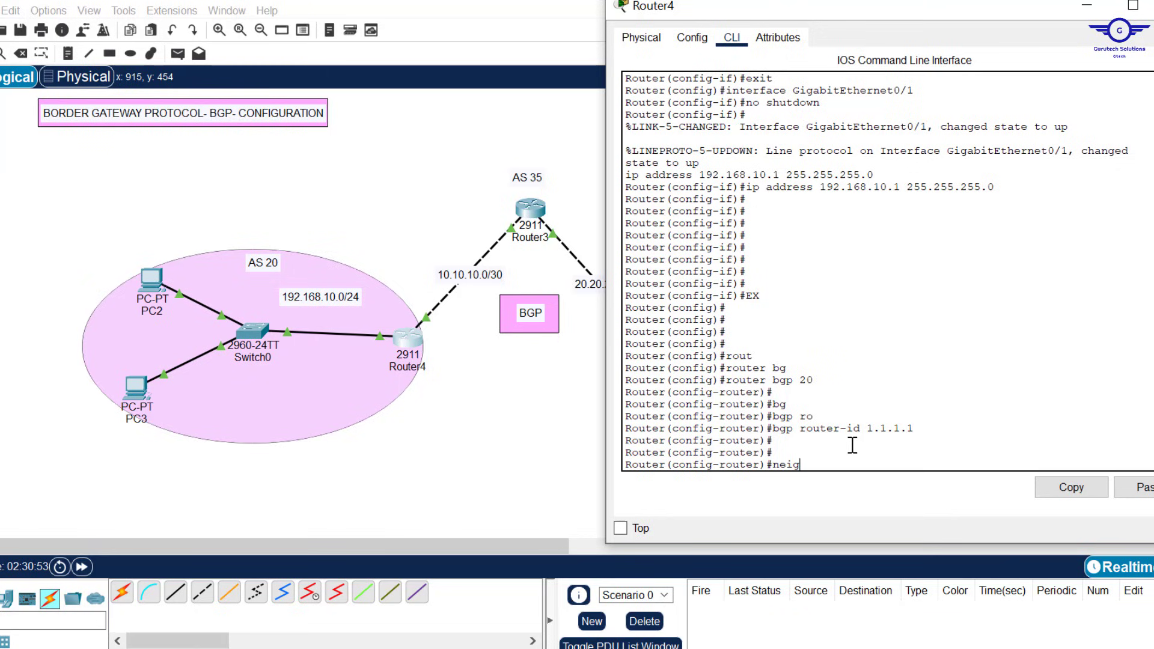
pyautogui.press('Tab')
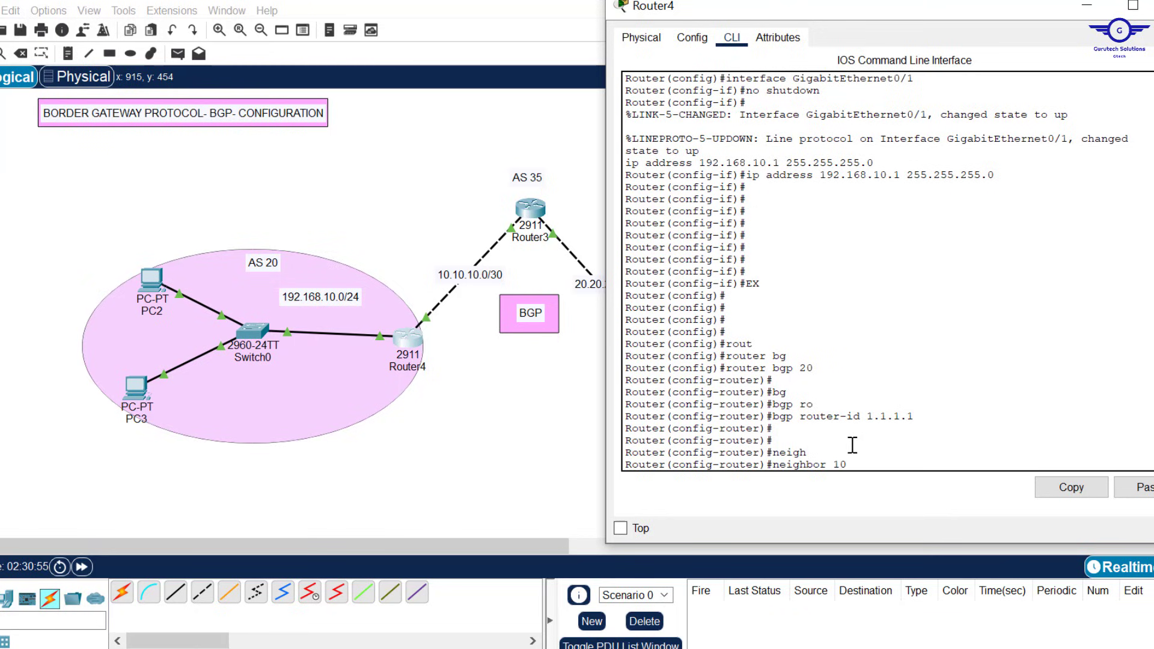
pyautogui.write('10.10.10.1 remo')
pyautogui.press('Tab')
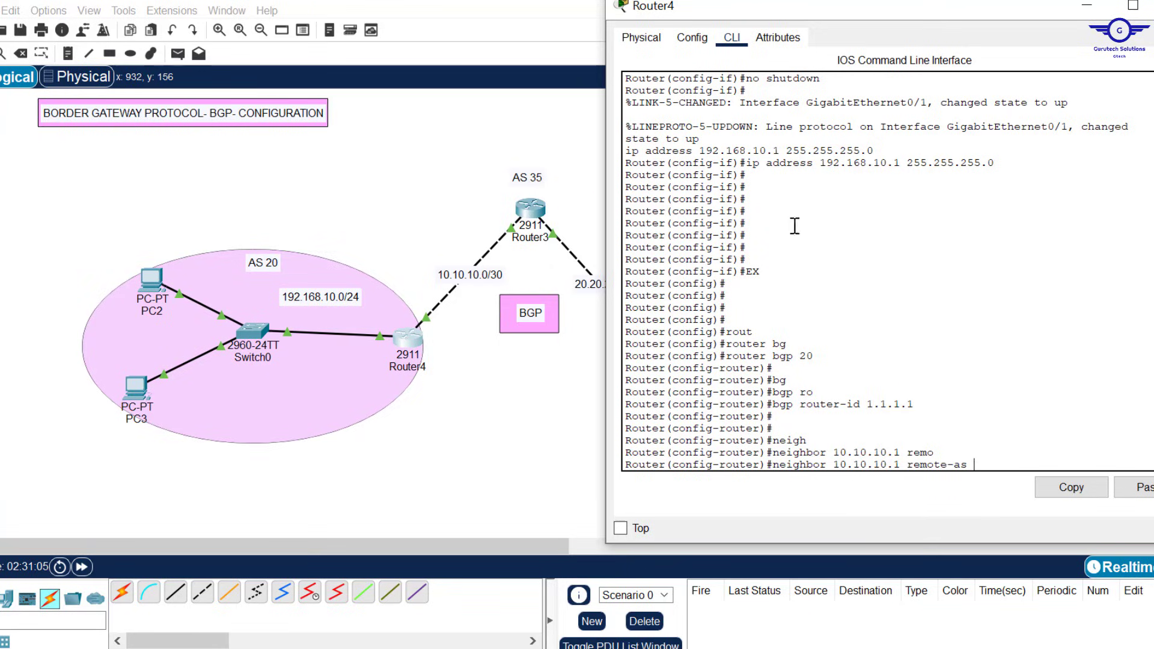
pyautogui.write('25')
pyautogui.write('3')
pyautogui.write('5')
pyautogui.press('Return')
pyautogui.press('Return')
pyautogui.press('Return')
pyautogui.press('Return')
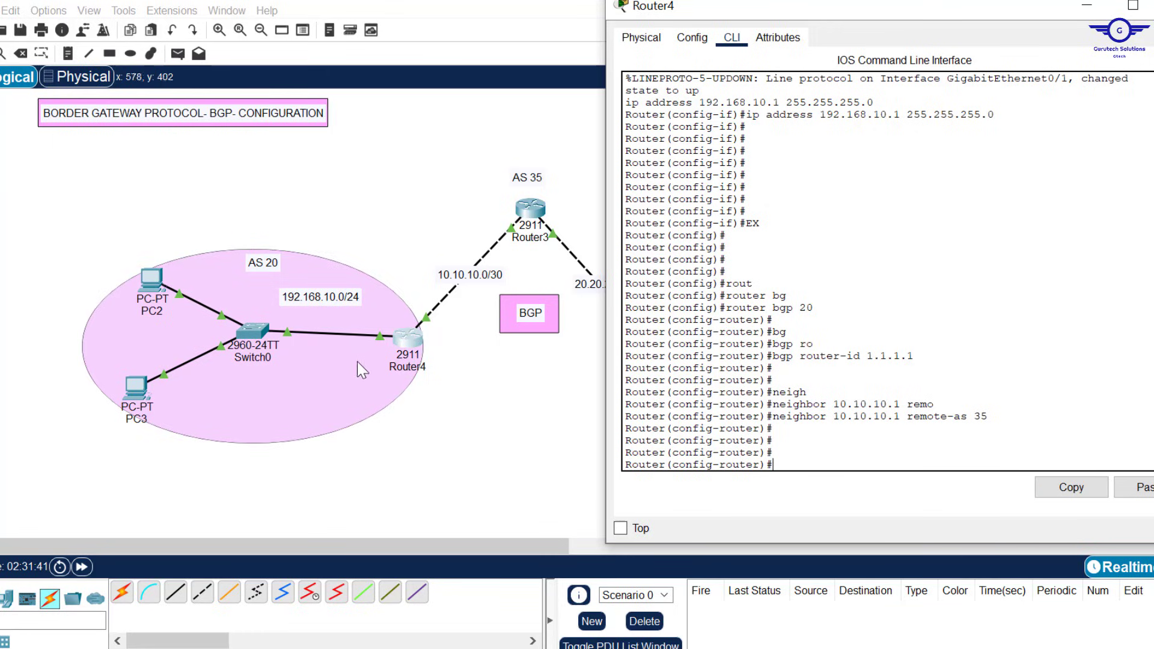
# - Advertise the network 192.168.10.0 with mask 255.255.255.0 in Router4's BGP configuration
pyautogui.write('net')
pyautogui.press('Tab')
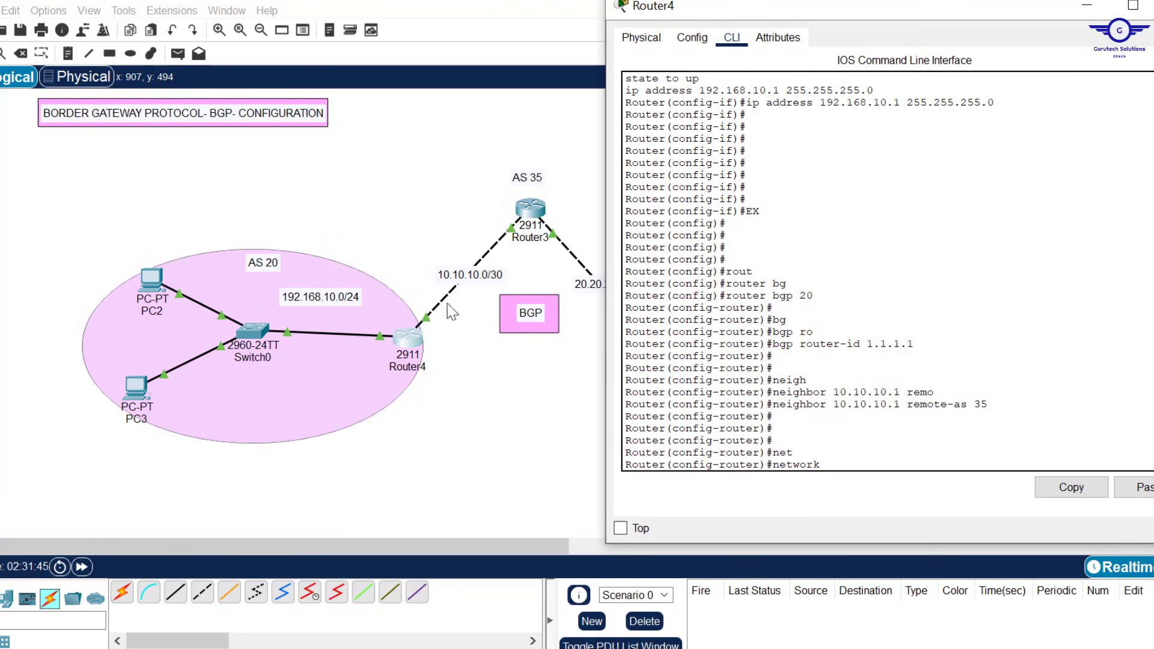
pyautogui.write('192.168.10.0 ma')
pyautogui.press('Tab')
pyautogui.write('2')
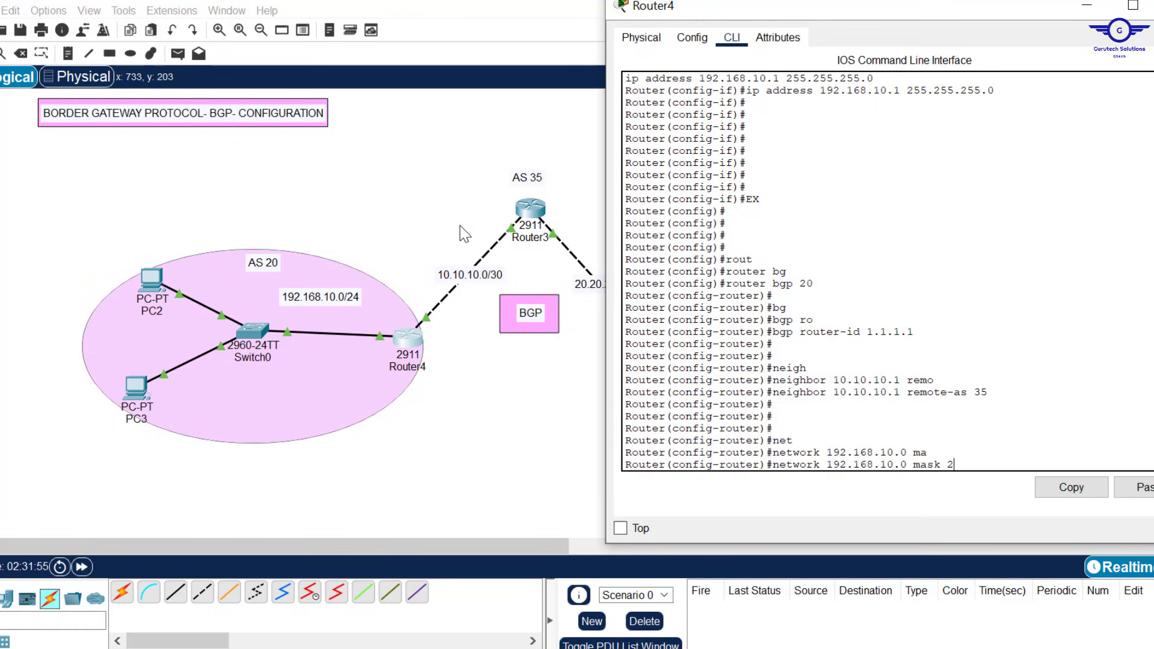
pyautogui.write('55.255.255.0')
pyautogui.press('Return')
pyautogui.press('Return')
pyautogui.press('Return')
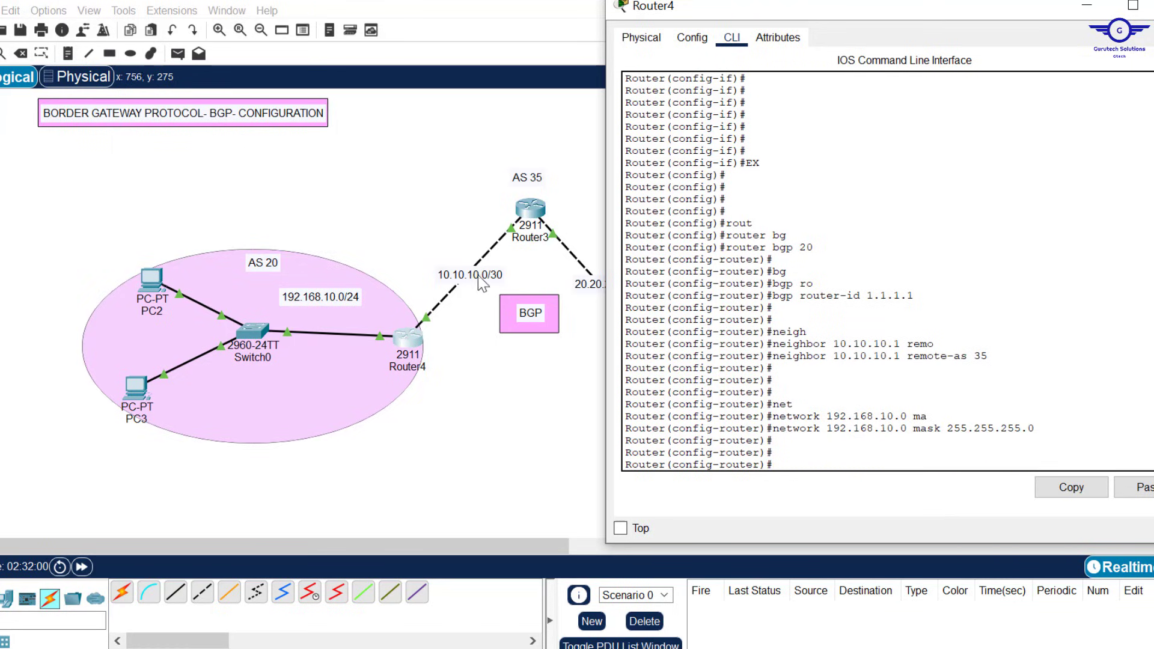
# - Advertise the network 10.10.10.0 with mask 255.255.255.252 in Router4's BGP configuration
pyautogui.write('net')
pyautogui.press('Tab')
pyautogui.write('10.10.0')
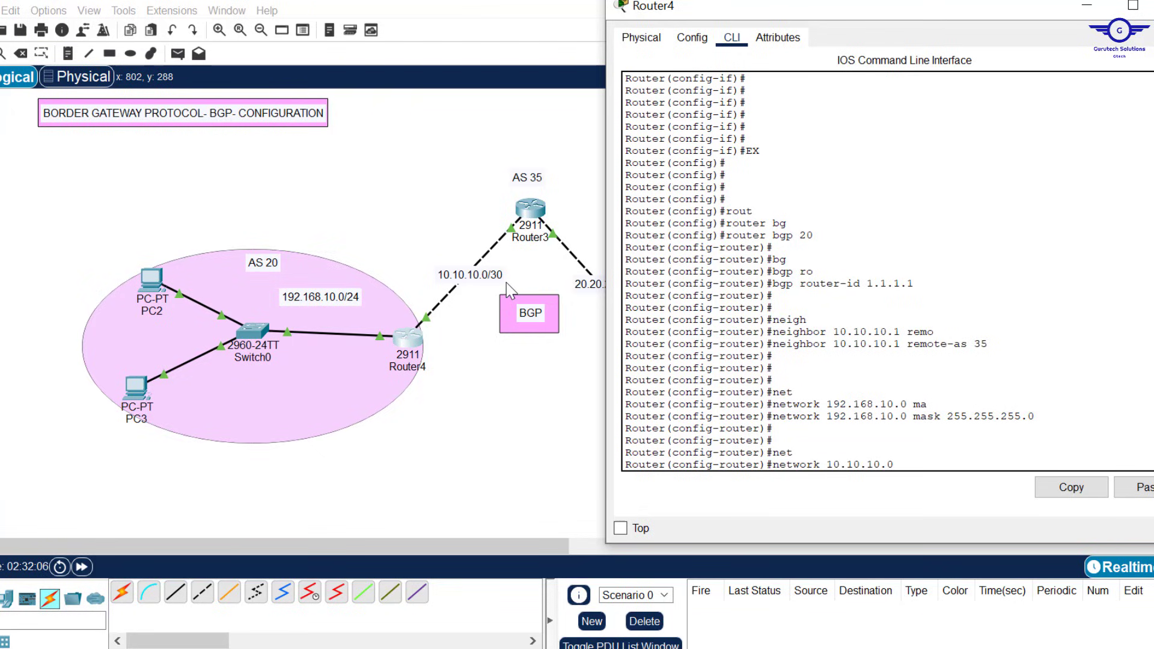
pyautogui.write(' ma')
pyautogui.press('Tab')
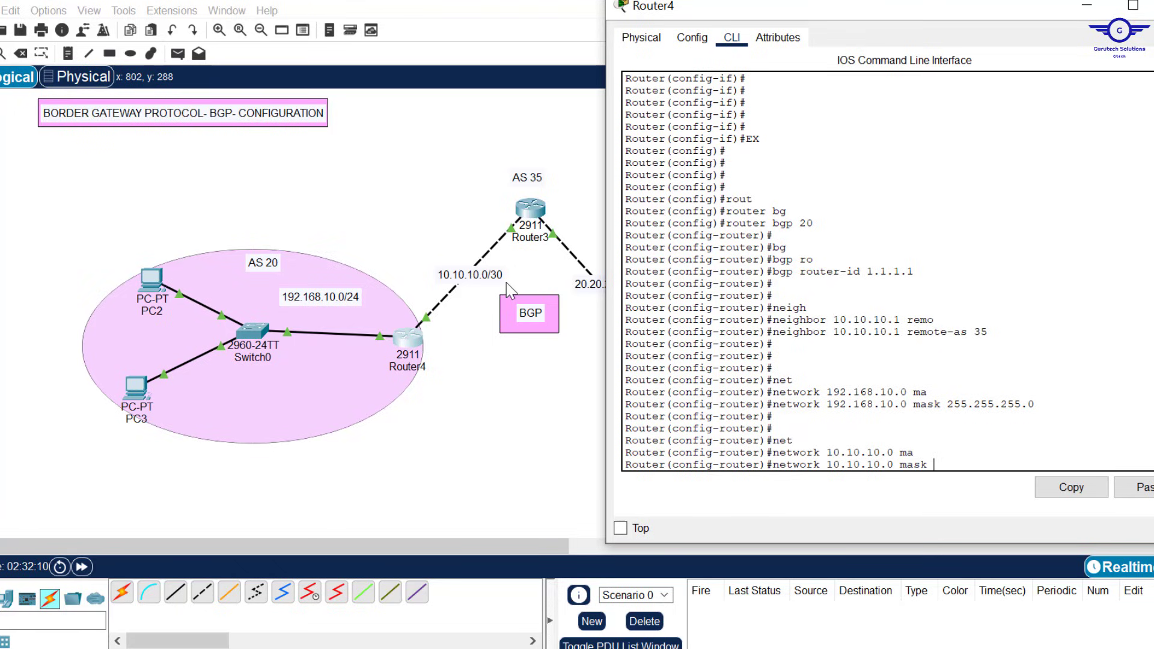
pyautogui.write('255.255.255.252')
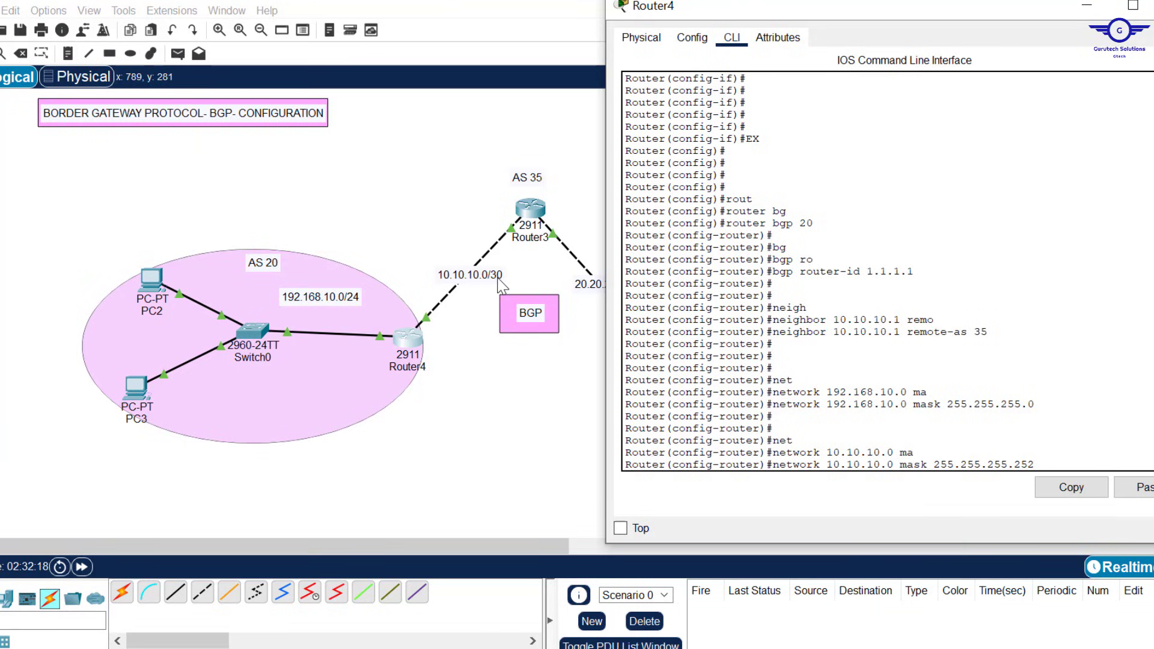
pyautogui.press('Return')
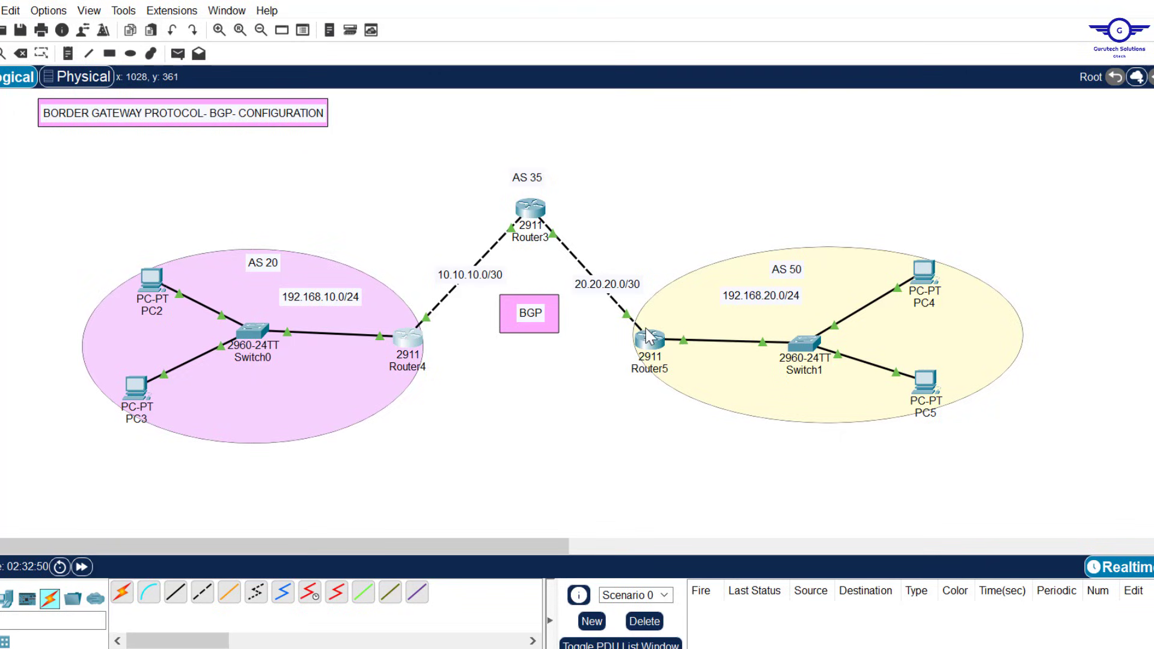
# - Open Router5's command line and start its BGP routing process with autonomous system number 50
pyautogui.moveTo(488, 193); pyautogui.dragTo(572, 231)
pyautogui.click(649, 339)
pyautogui.click(545, 27)
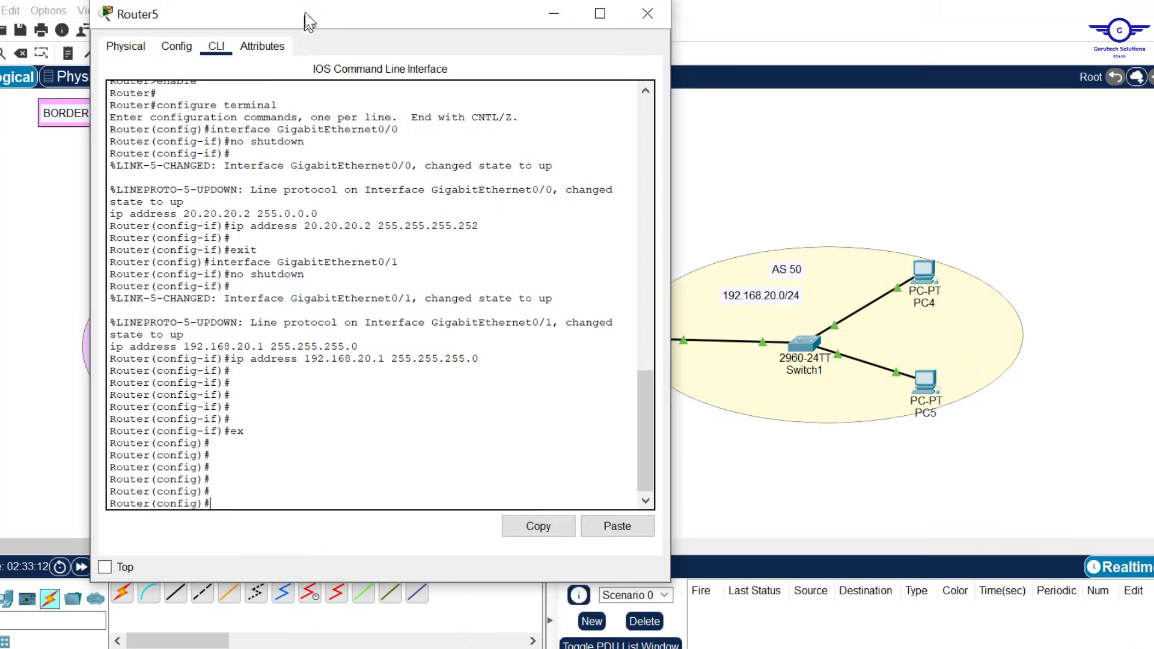
pyautogui.moveTo(306, 21); pyautogui.dragTo(801, 5)
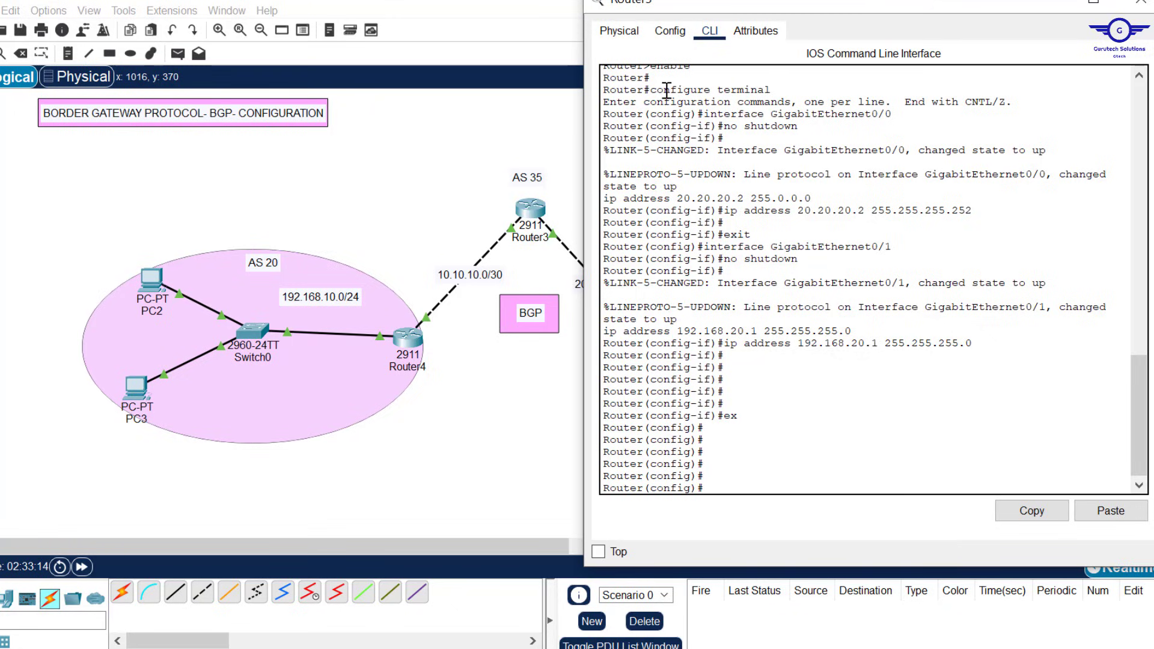
pyautogui.write('out')
pyautogui.press('Tab')
pyautogui.write('bg')
pyautogui.press('Tab')
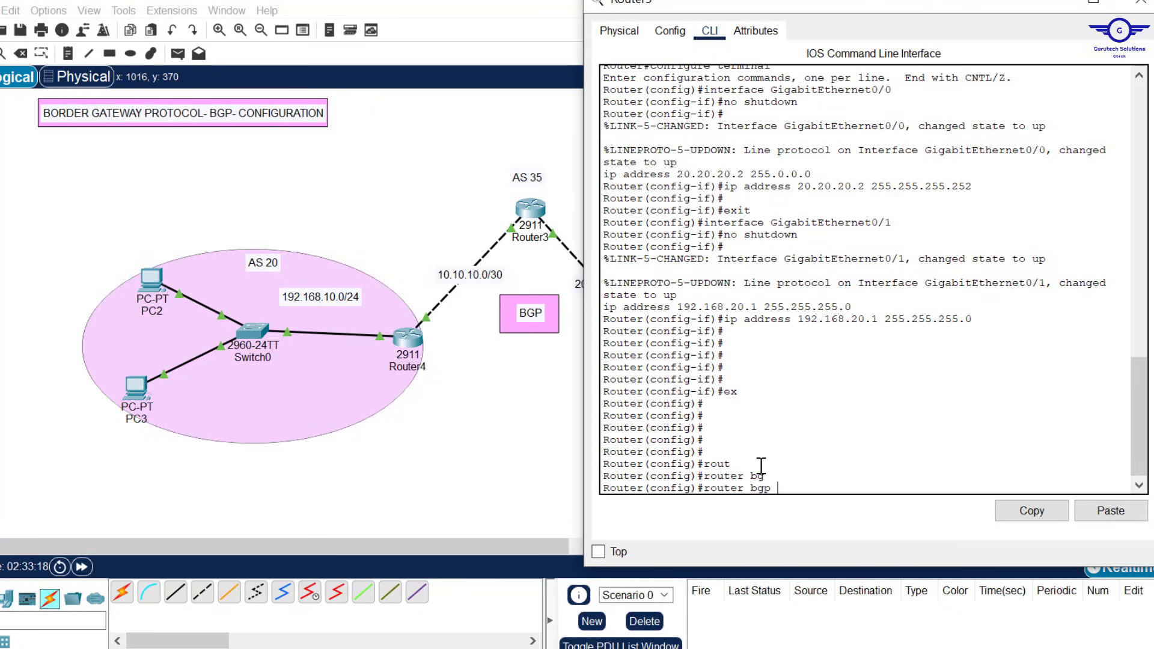
pyautogui.click(496, 466)
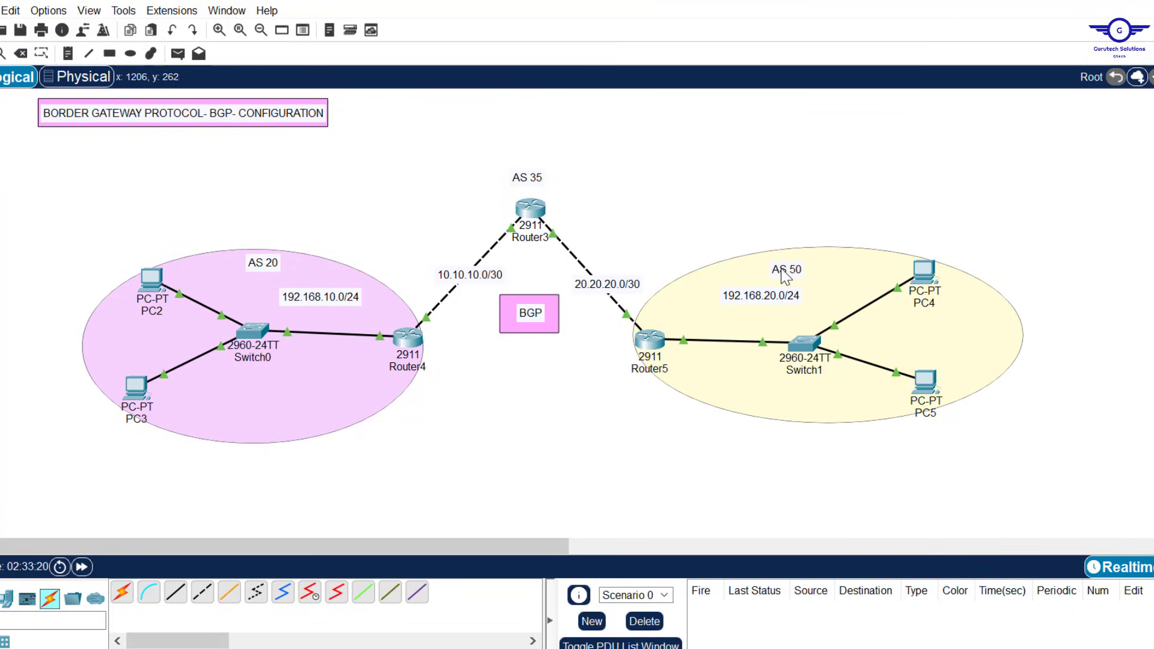
pyautogui.click(649, 354)
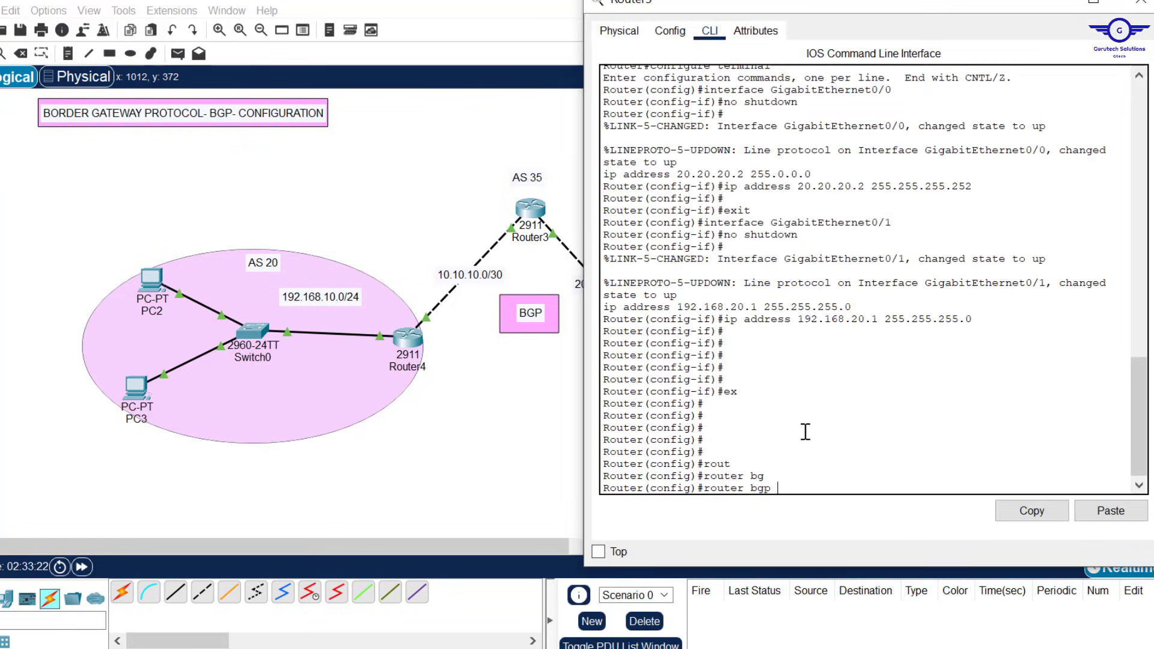
pyautogui.write('50')
pyautogui.press('Return')
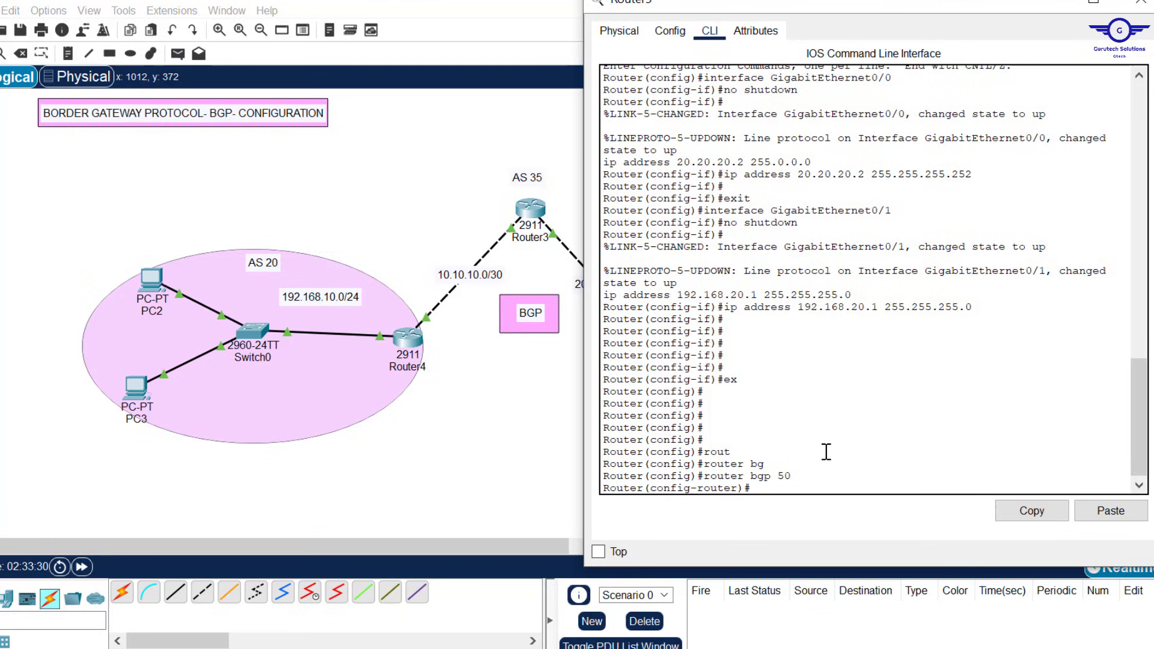
pyautogui.moveTo(792, 476); pyautogui.dragTo(756, 471)
# - Set Router5's BGP router ID to 2.2.2.2
pyautogui.press('Return')
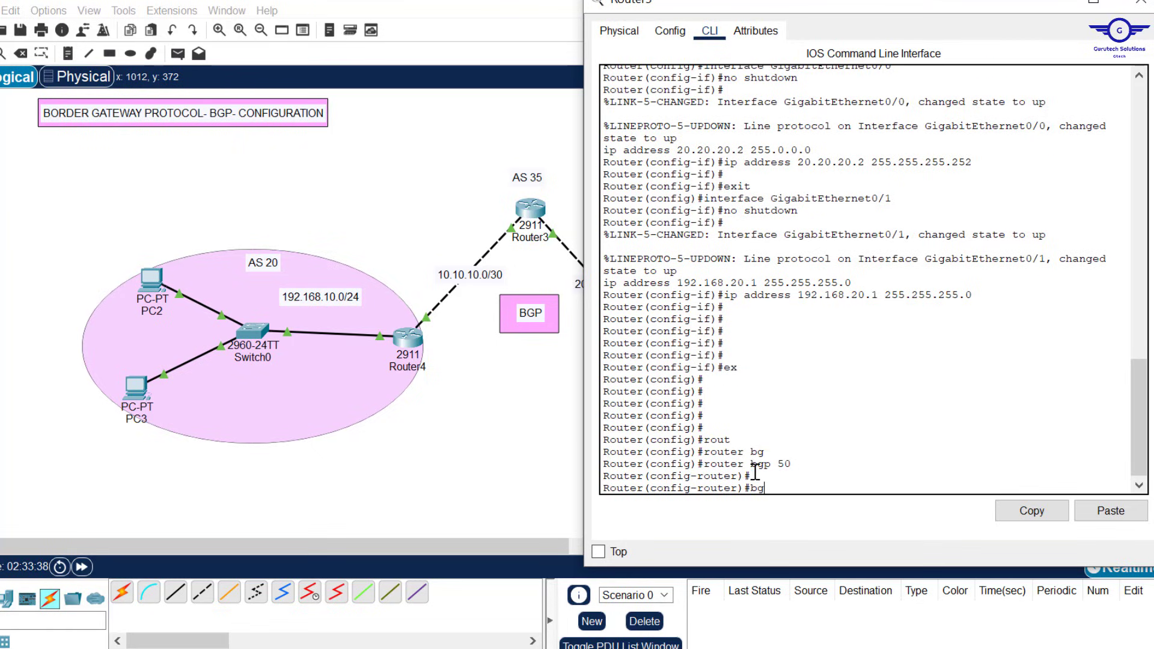
pyautogui.write('bg')
pyautogui.press('Tab')
pyautogui.write('ro')
pyautogui.press('Tab')
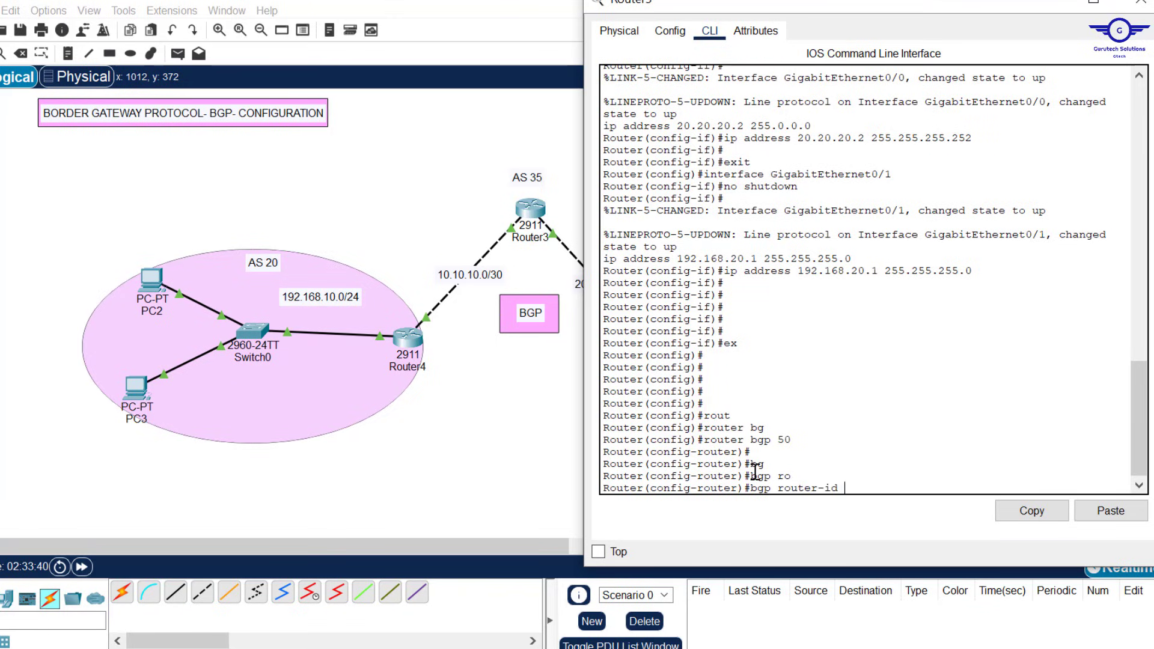
pyautogui.write('2.2.2.2')
pyautogui.press('Return')
pyautogui.press('Return')
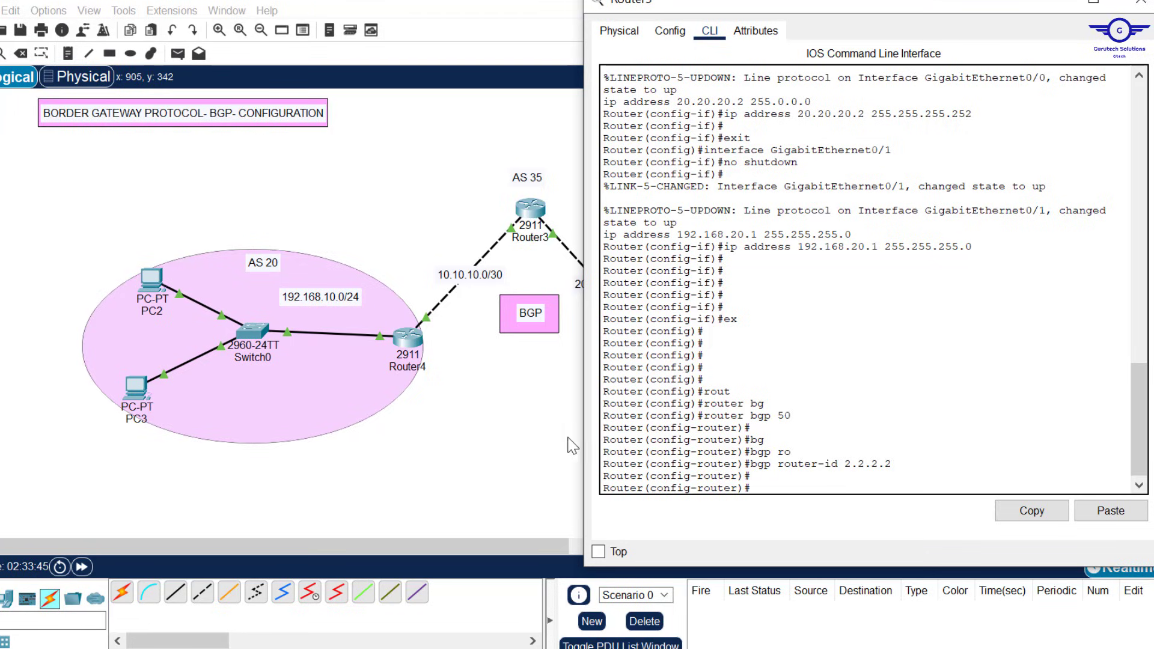
# - Add 20.20.20.1 as a BGP neighbor of Router5 with remote AS 35
pyautogui.click(514, 418)
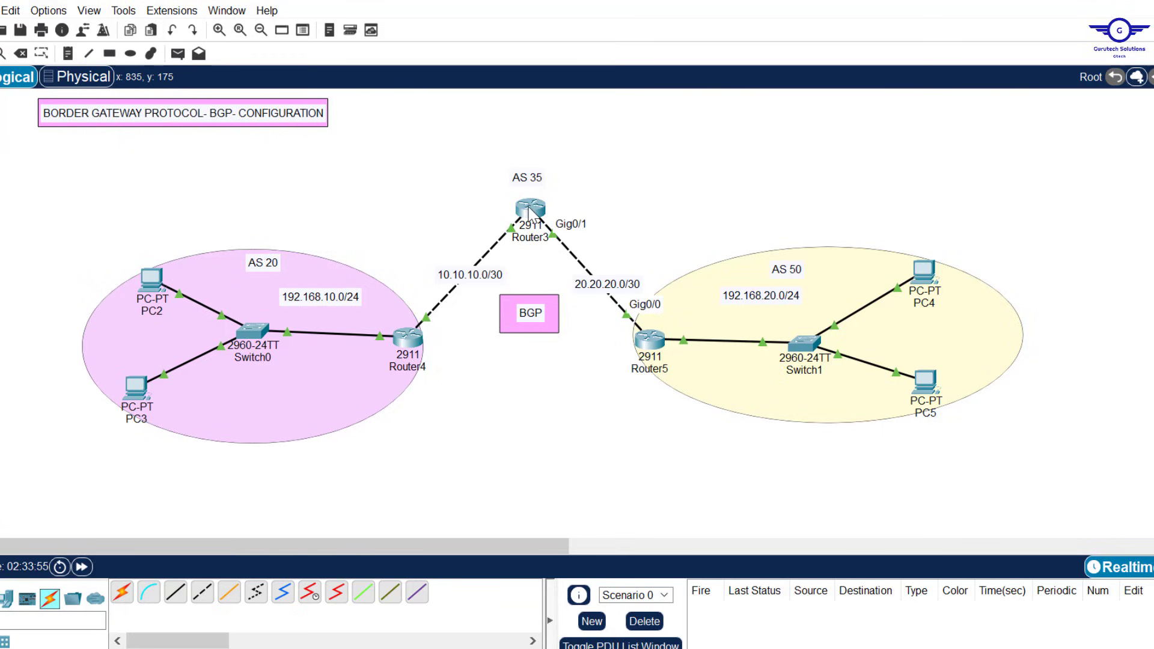
pyautogui.moveTo(529, 212)
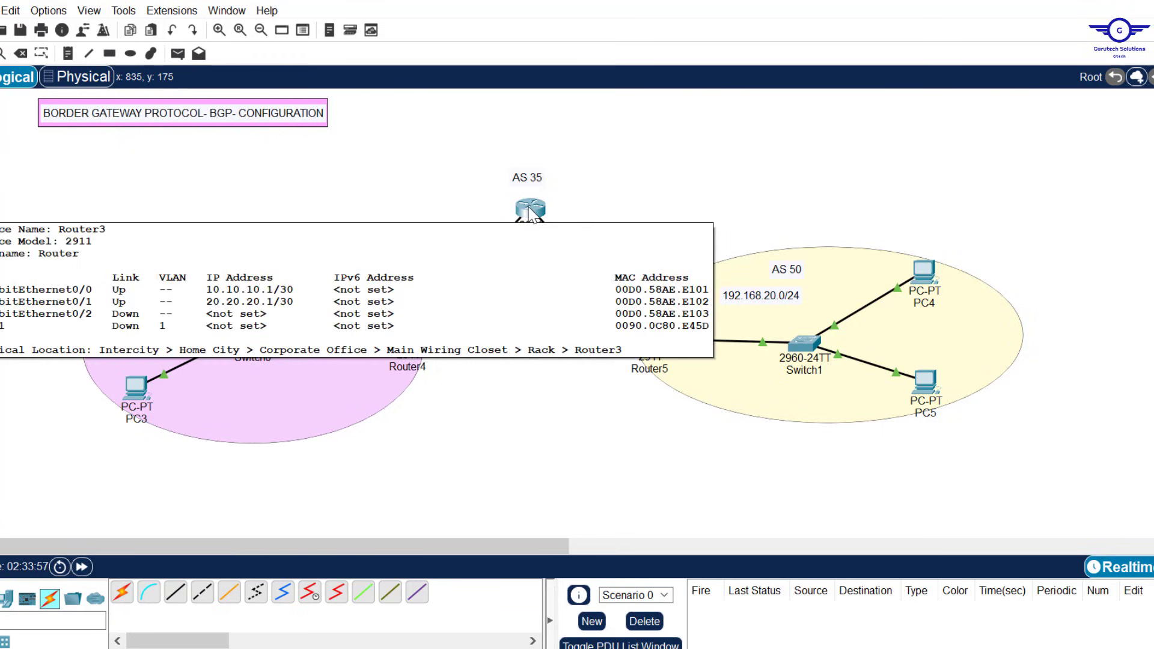
pyautogui.click(659, 338)
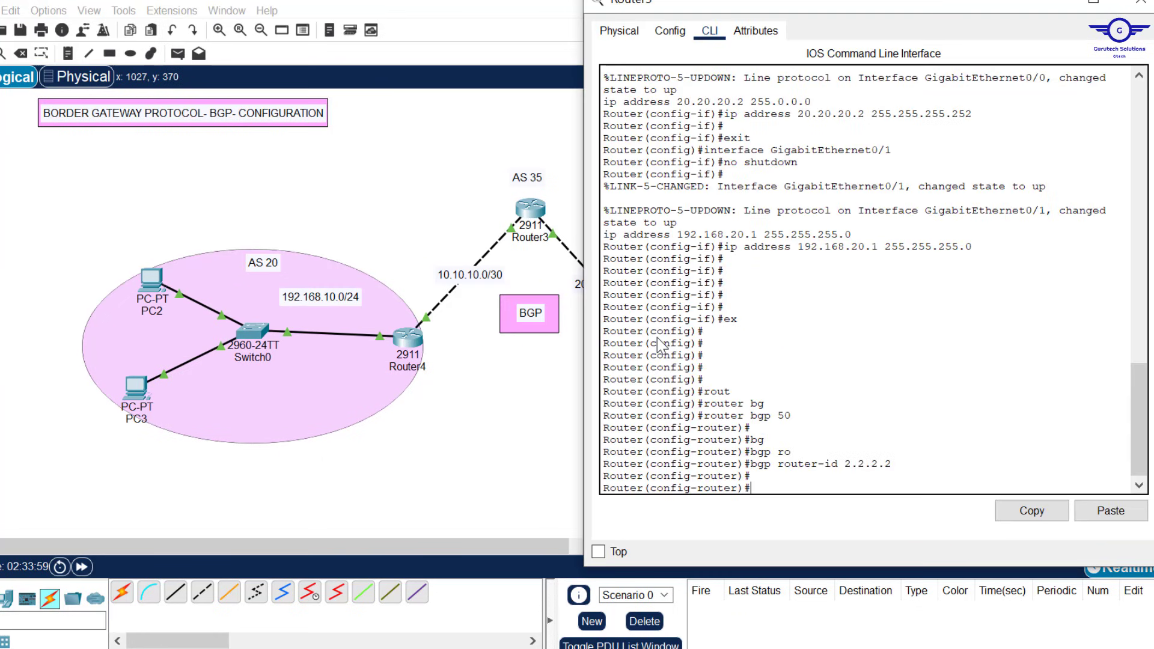
pyautogui.press('Return')
pyautogui.press('Return')
pyautogui.write('neigh')
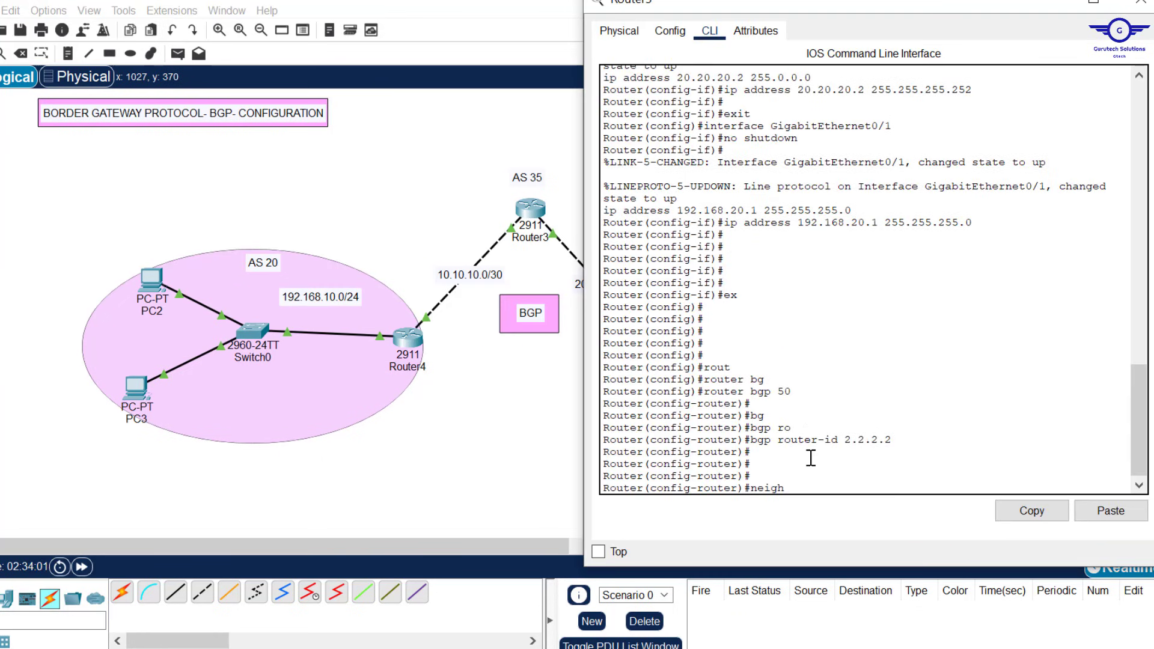
pyautogui.press('Tab')
pyautogui.write('20.20.20.')
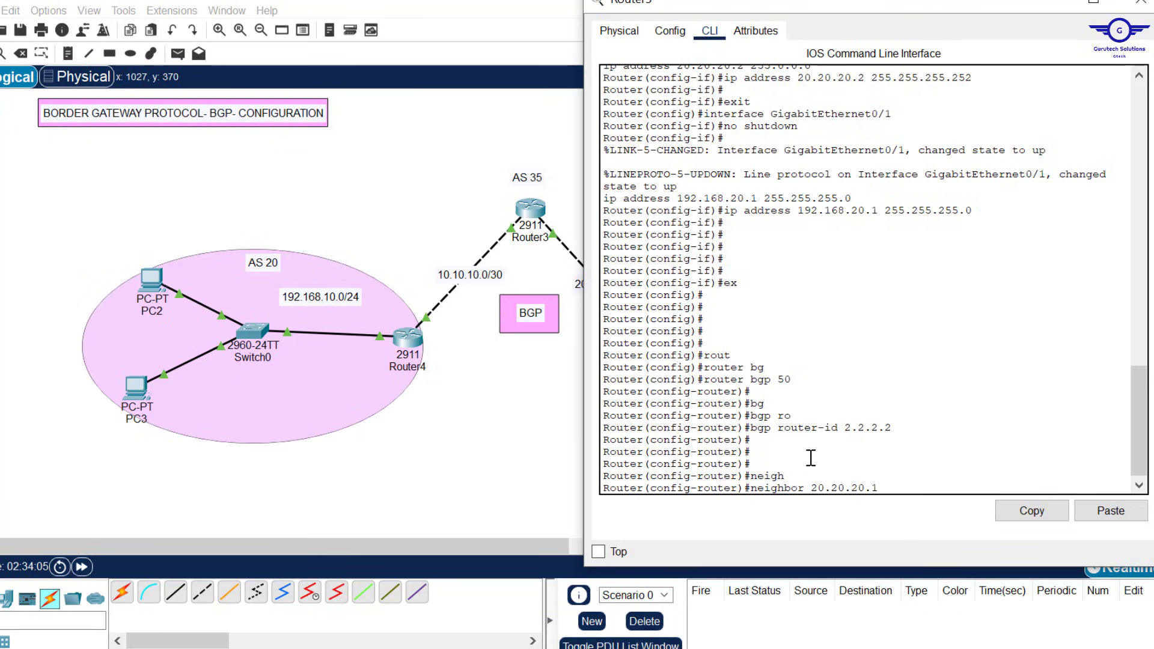
pyautogui.write('1 remo')
pyautogui.press('Tab')
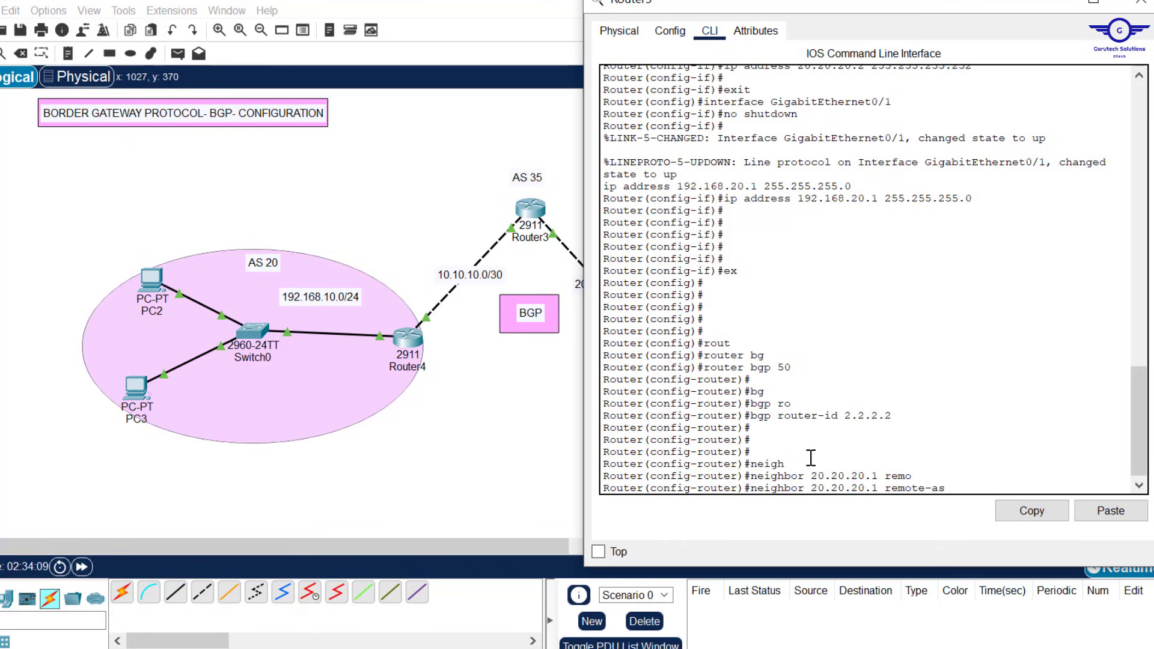
pyautogui.write('35')
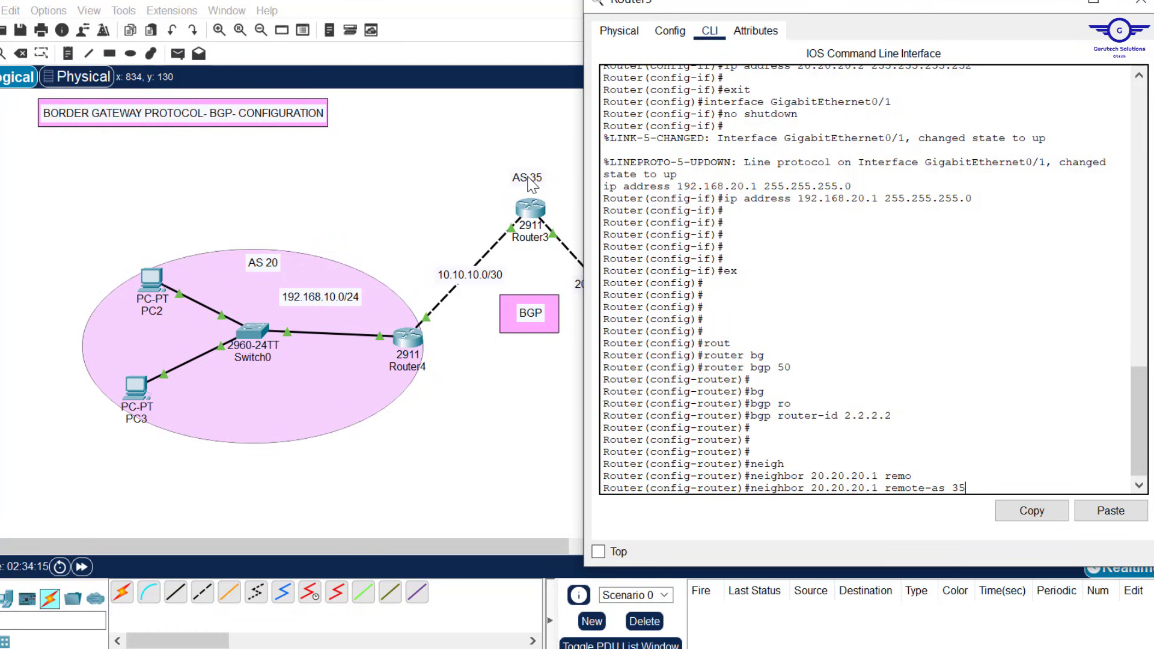
pyautogui.press('Return')
pyautogui.press('Return')
pyautogui.press('Return')
pyautogui.press('Return')
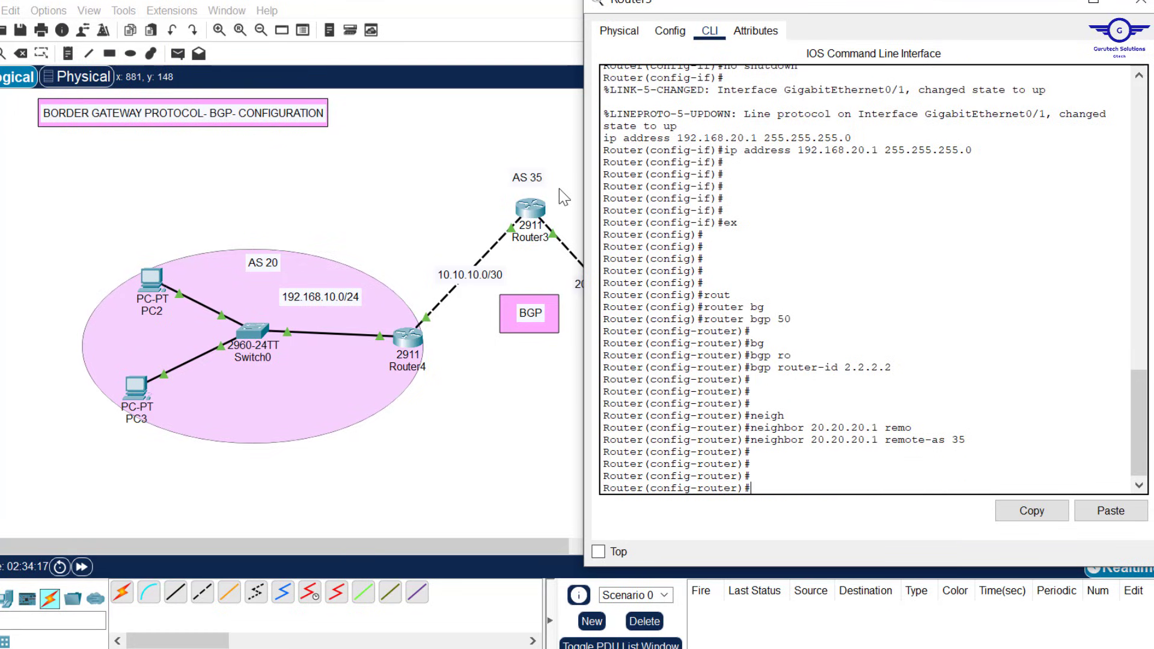
# - Advertise the network 192.168.20.0 with mask 255.255.255.0 in Router5's BGP configuration
pyautogui.click(477, 374)
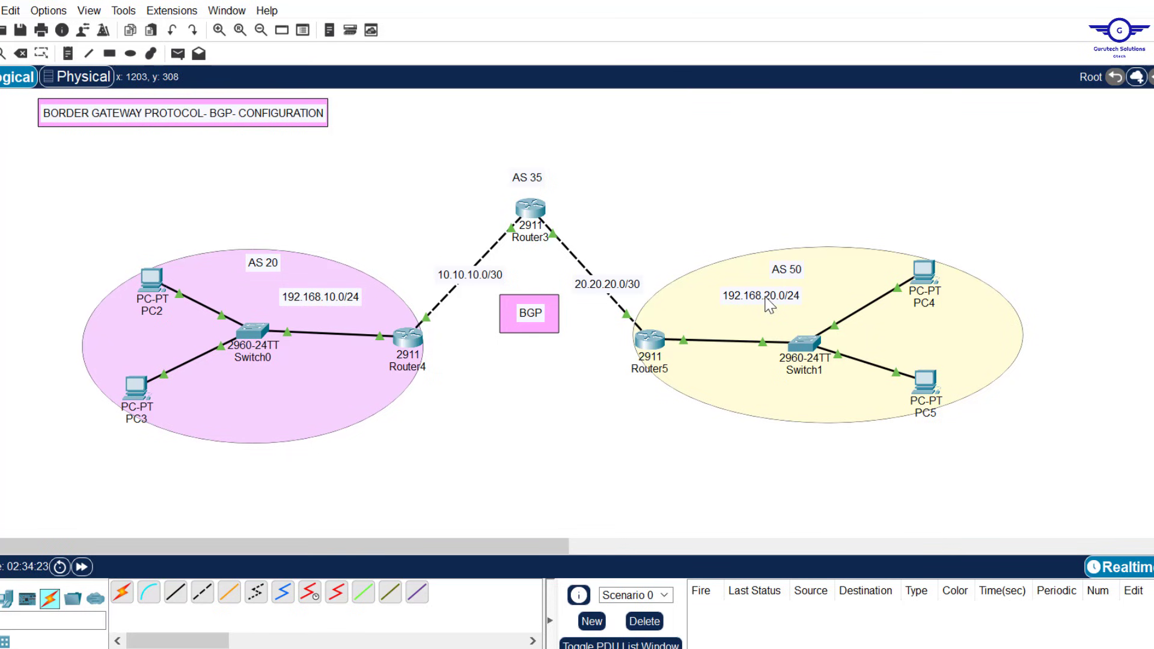
pyautogui.click(651, 343)
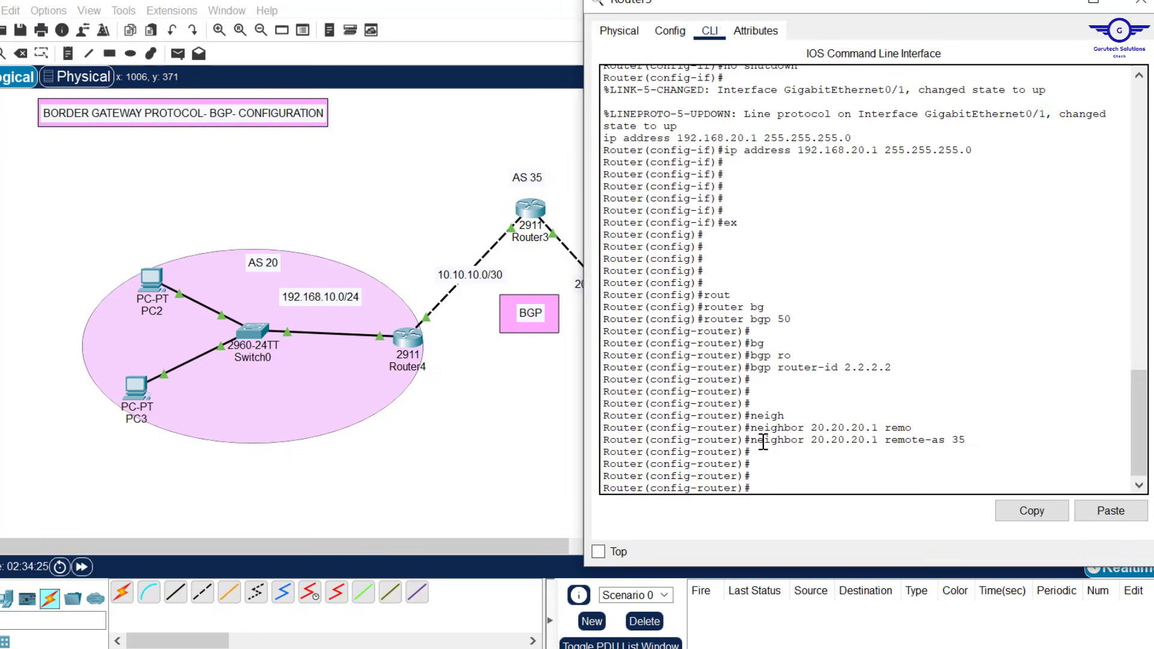
pyautogui.press('Return')
pyautogui.press('Return')
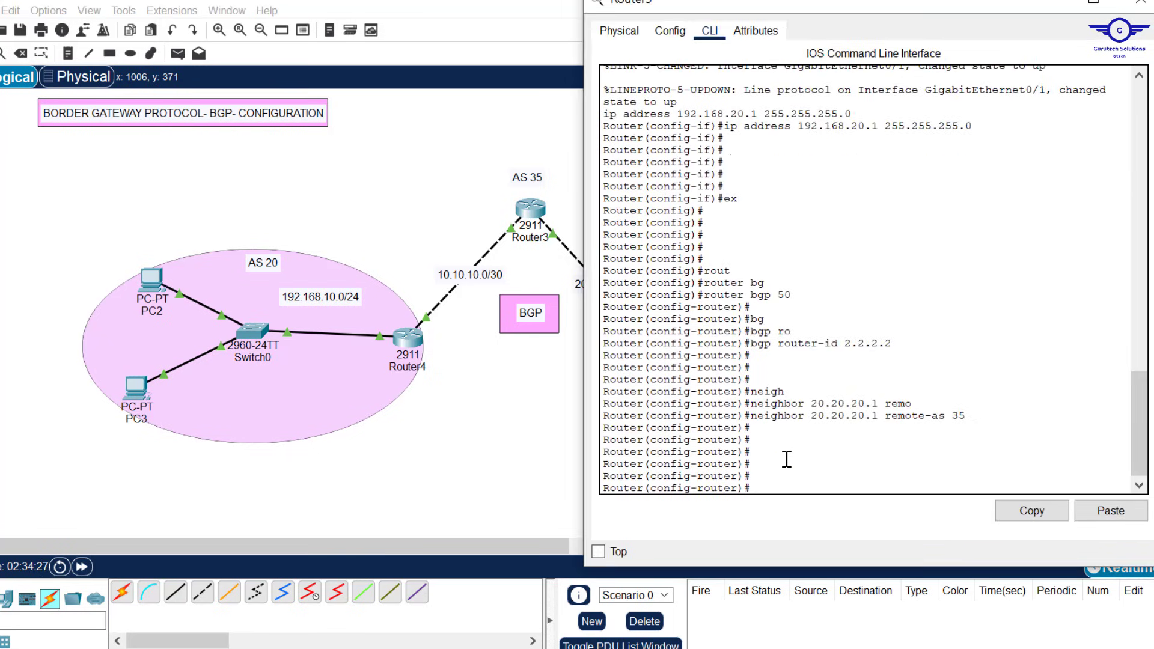
pyautogui.write('net')
pyautogui.press('Tab')
pyautogui.write('192.168.20')
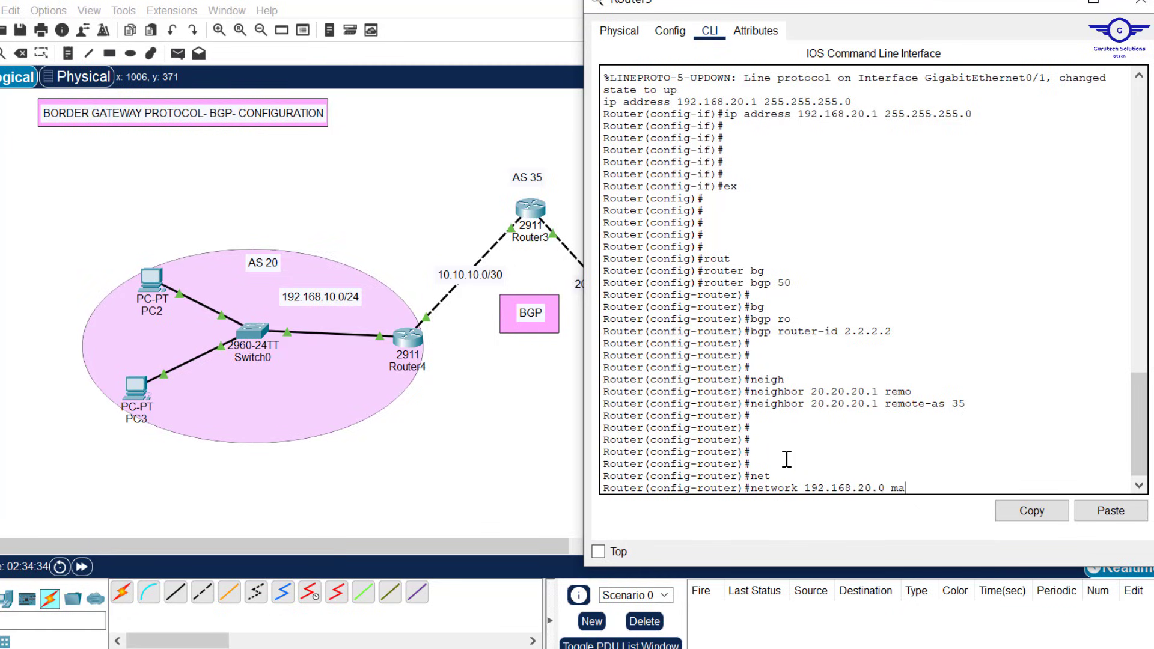
pyautogui.write('.0 ma')
pyautogui.press('Tab')
pyautogui.write('255.255.255')
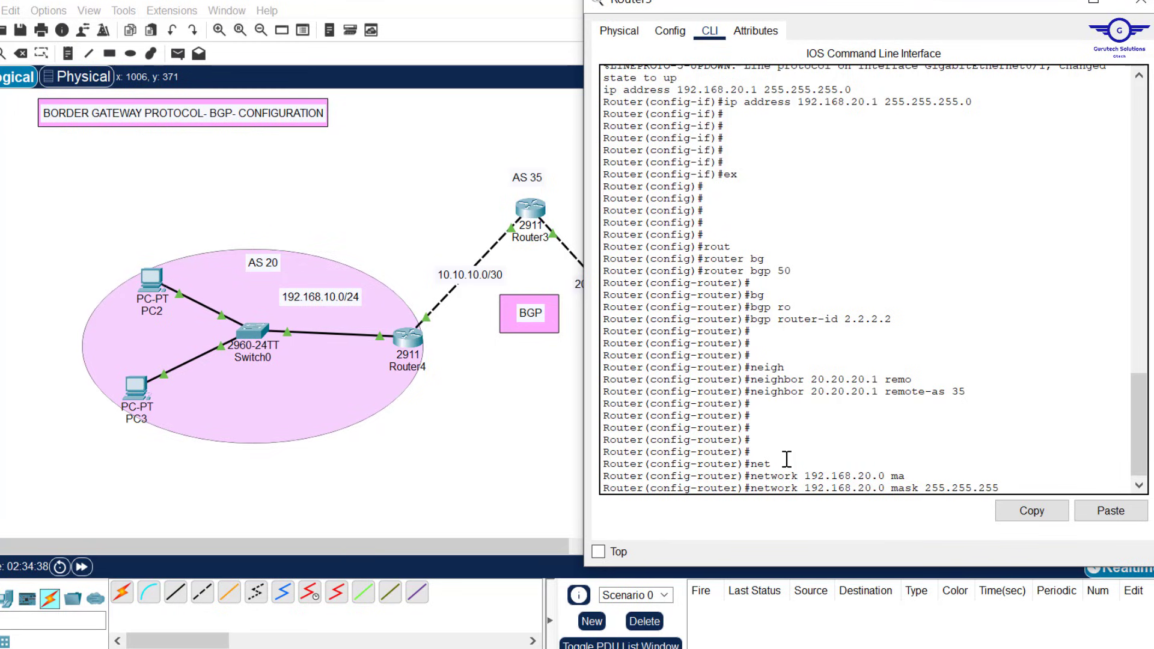
pyautogui.write('.0')
pyautogui.press('Return')
pyautogui.press('Return')
# - Advertise the network 20.20.20.0 with mask 255.255.255.252 in Router5's BGP configuration
pyautogui.write('net')
pyautogui.press('Tab')
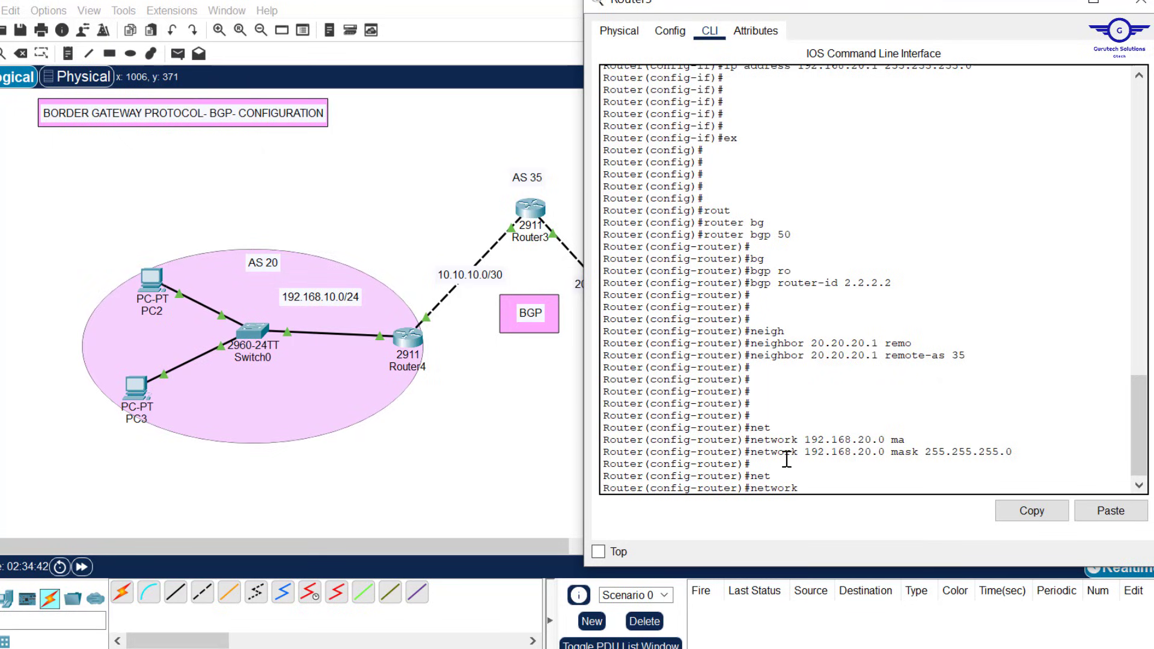
pyautogui.press('BackSpace')
pyautogui.press('BackSpace')
pyautogui.write('20.20.20.0 ma')
pyautogui.press('Tab')
pyautogui.write('255.255.25')
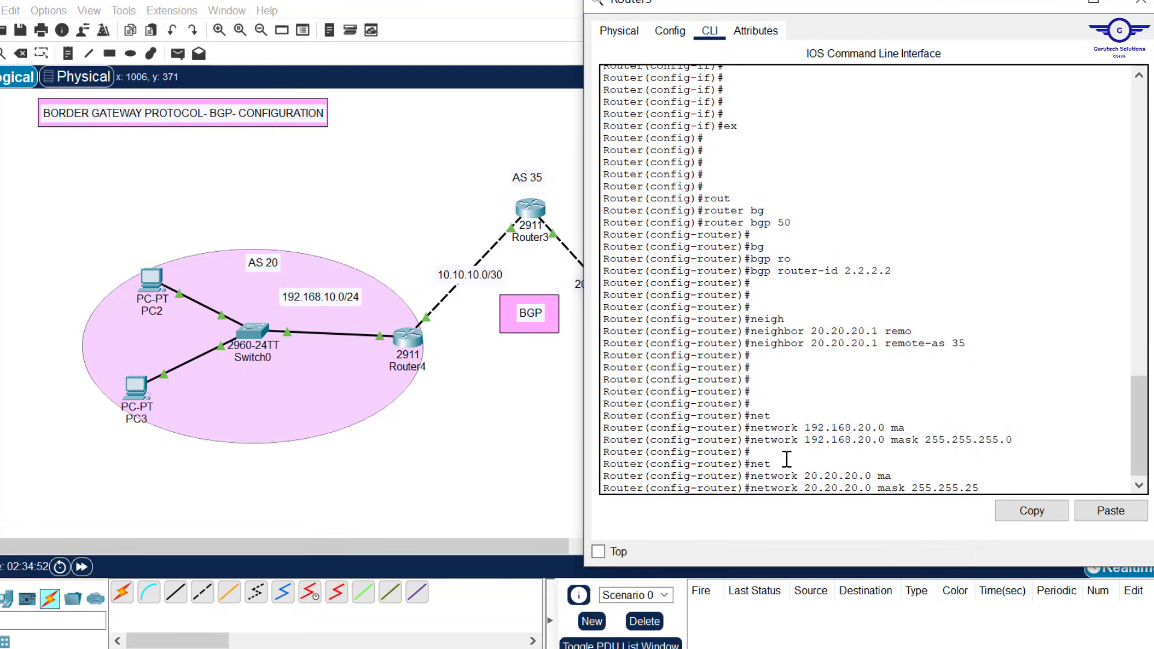
pyautogui.write('5.252')
pyautogui.press('Return')
pyautogui.press('Return')
pyautogui.press('Return')
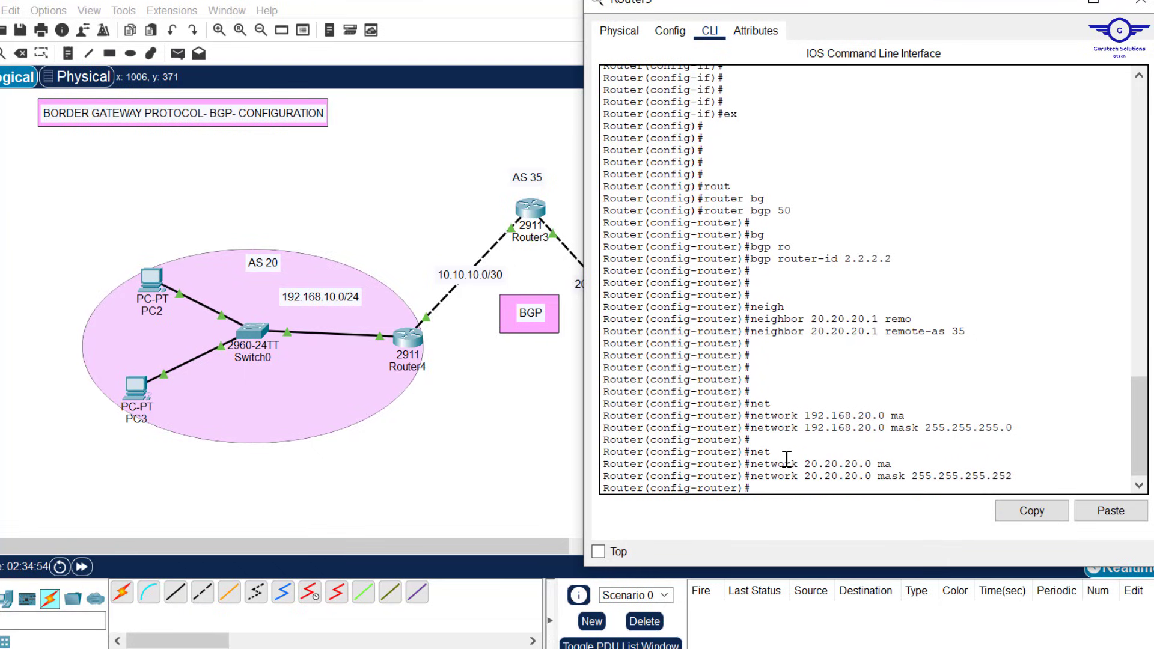
# - Leave Router5's BGP configuration mode, save the running configuration and close the router's window
pyautogui.write('exit')
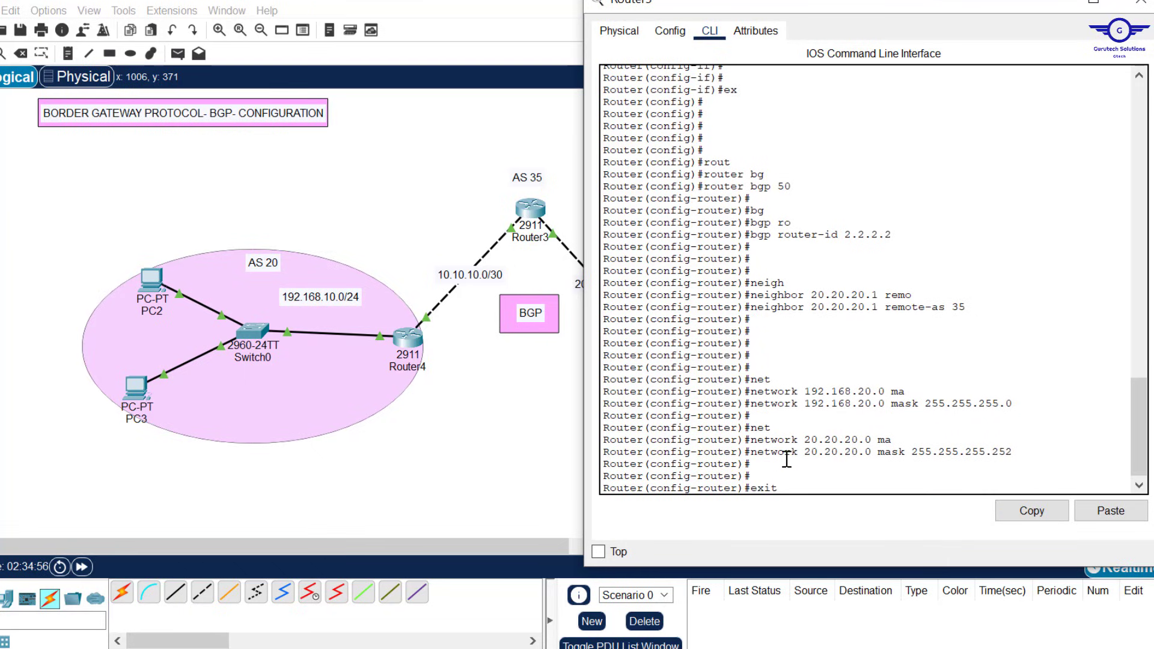
pyautogui.press('Return')
pyautogui.press('Return')
pyautogui.press('Return')
pyautogui.press('Return')
pyautogui.write('do wr')
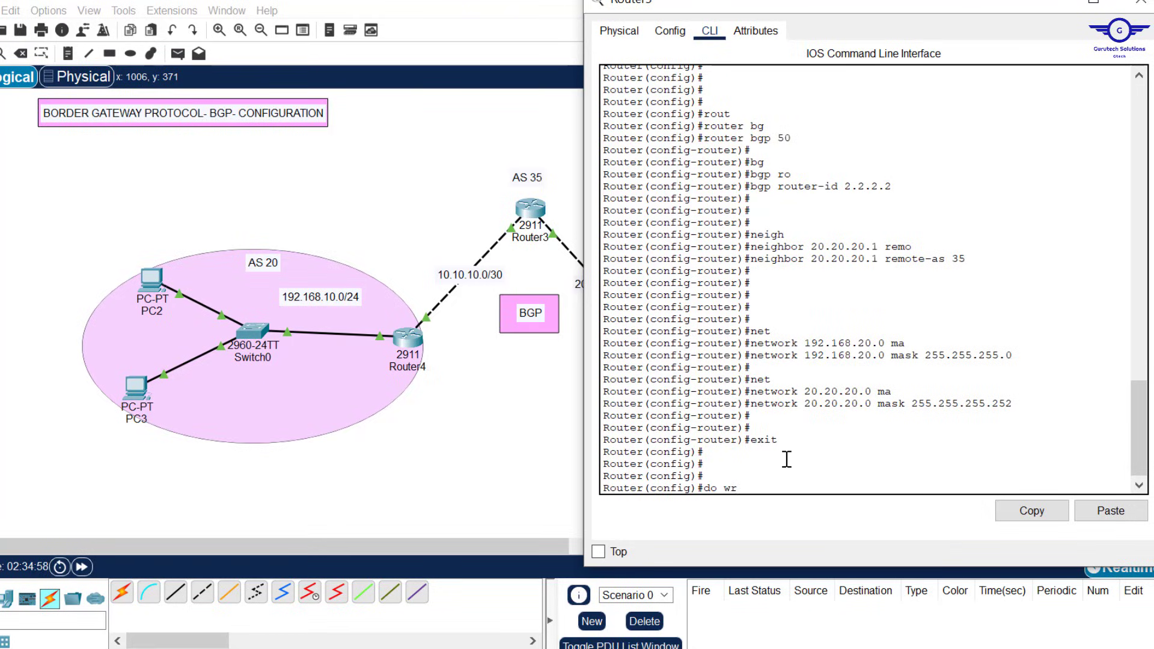
pyautogui.press('Return')
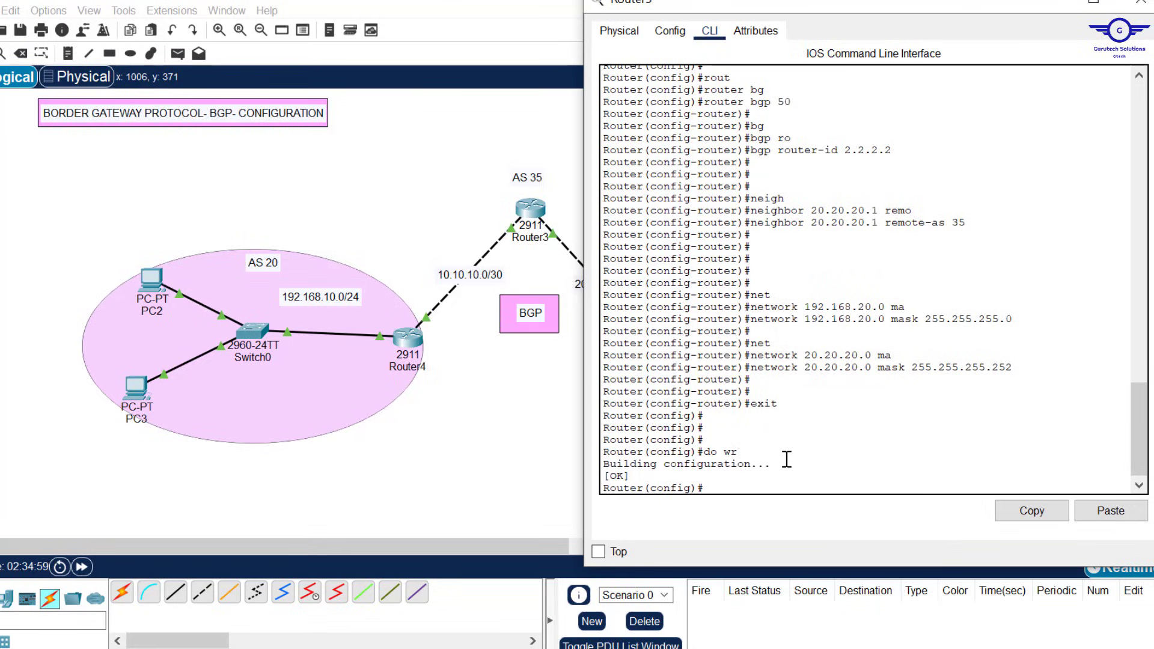
pyautogui.click(1141, 3)
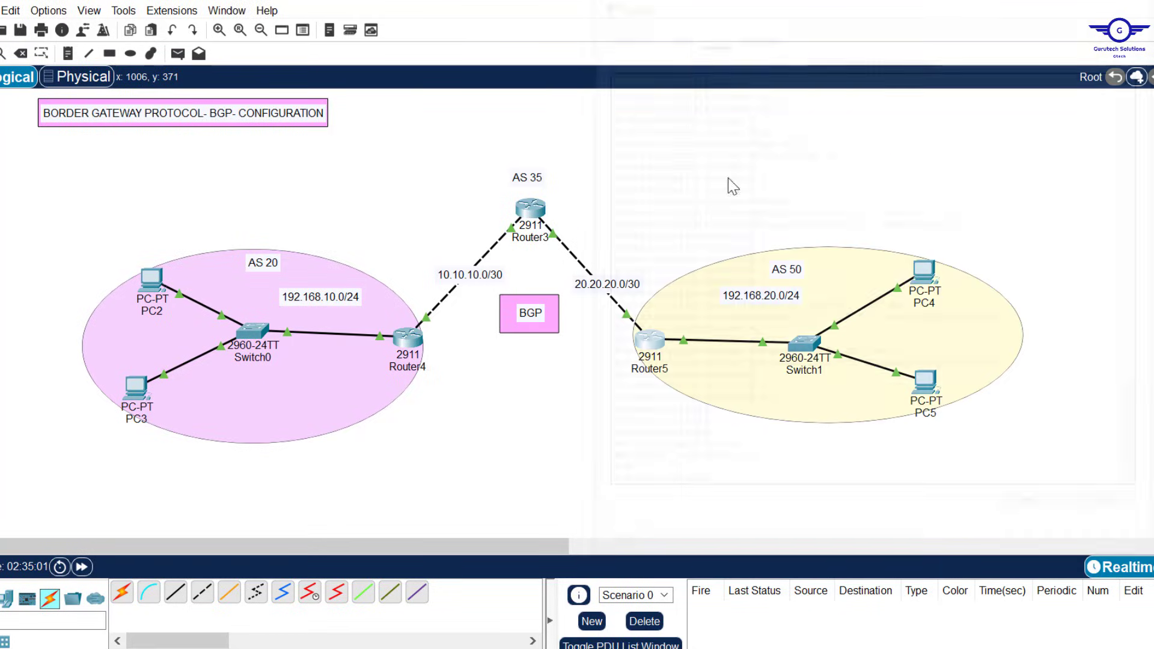
pyautogui.click(406, 337)
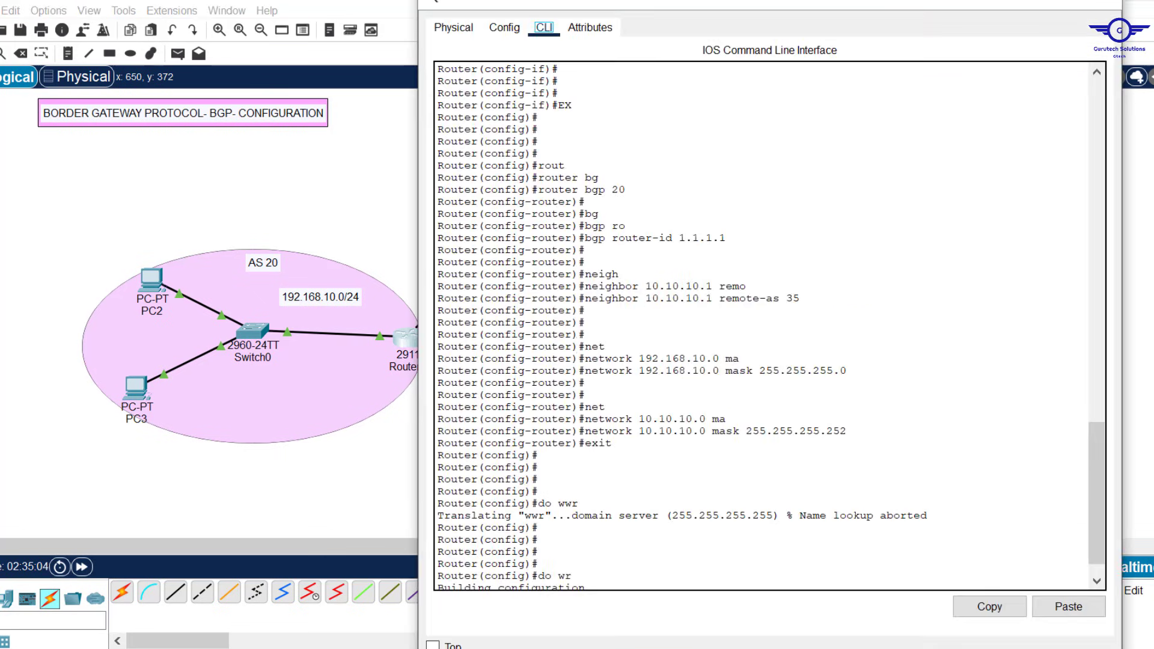
pyautogui.click(1110, 5)
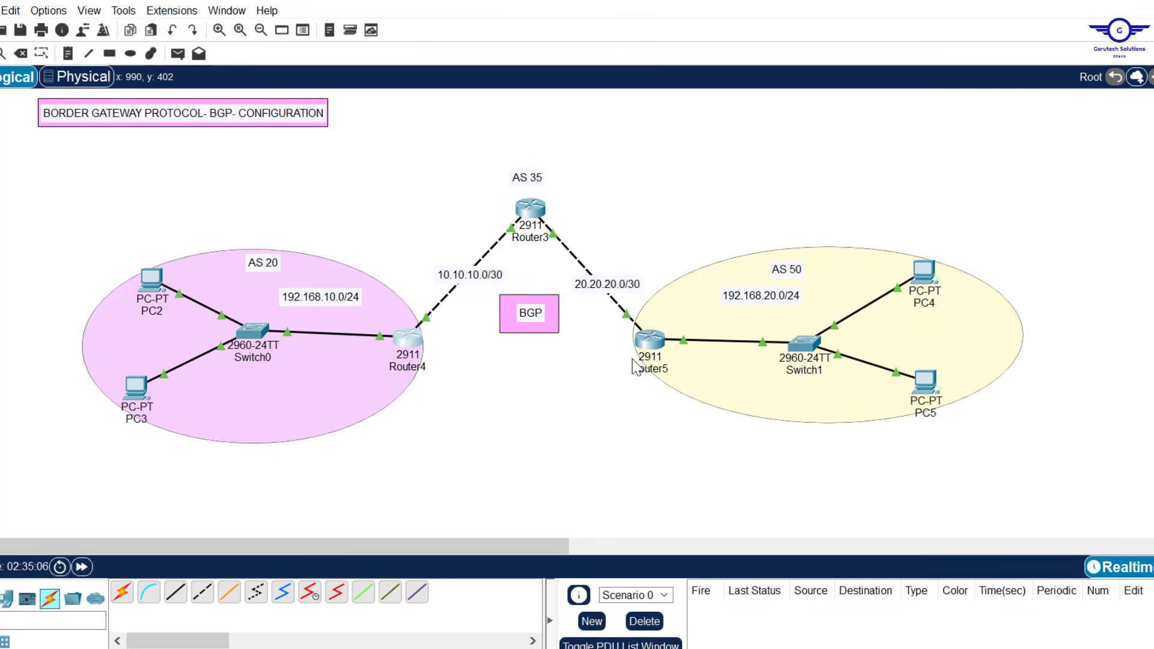
pyautogui.moveTo(482, 171); pyautogui.dragTo(595, 234)
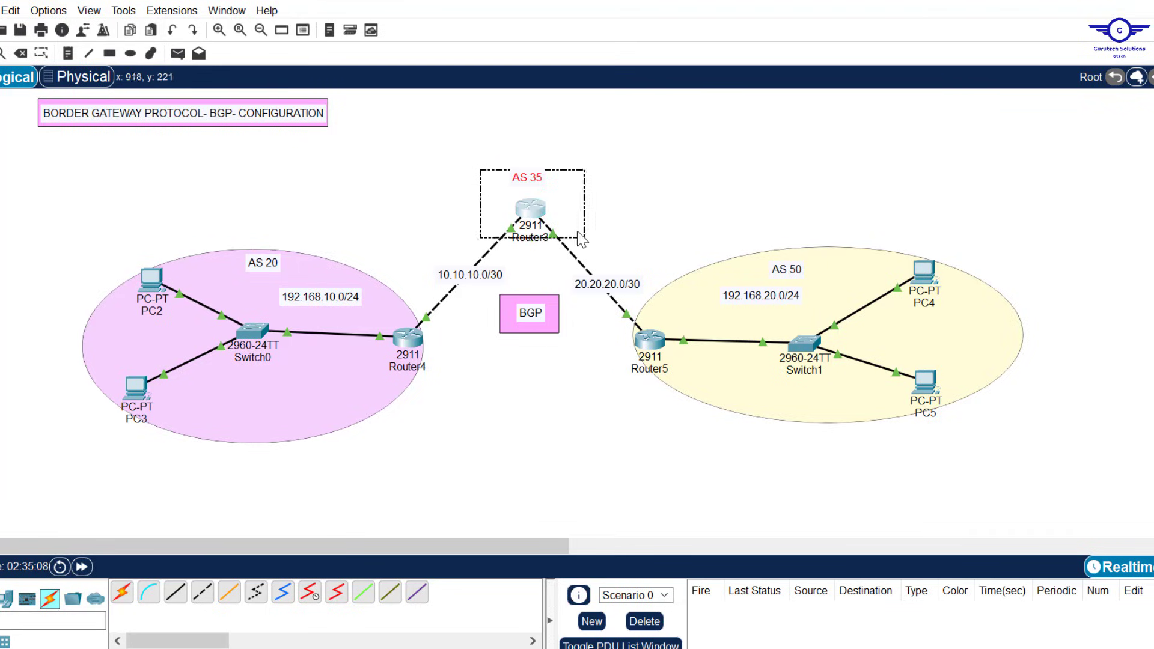
pyautogui.click(570, 221)
pyautogui.click(612, 213)
# - Open Router3's command line and enter global configuration mode
pyautogui.click(532, 214)
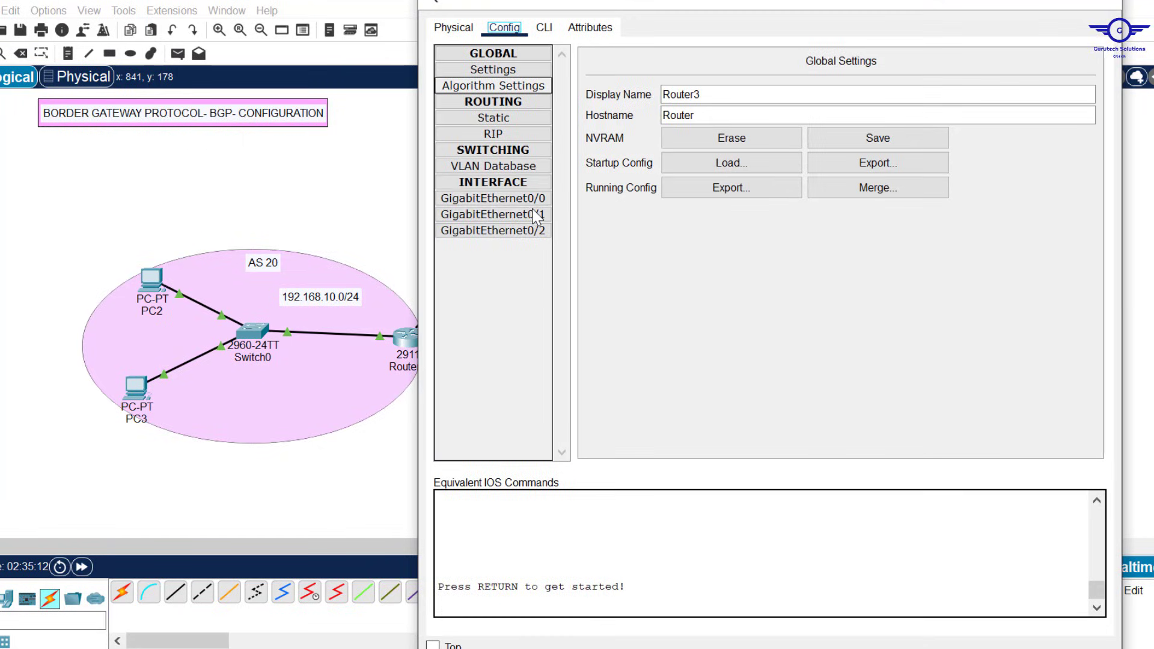
pyautogui.click(544, 27)
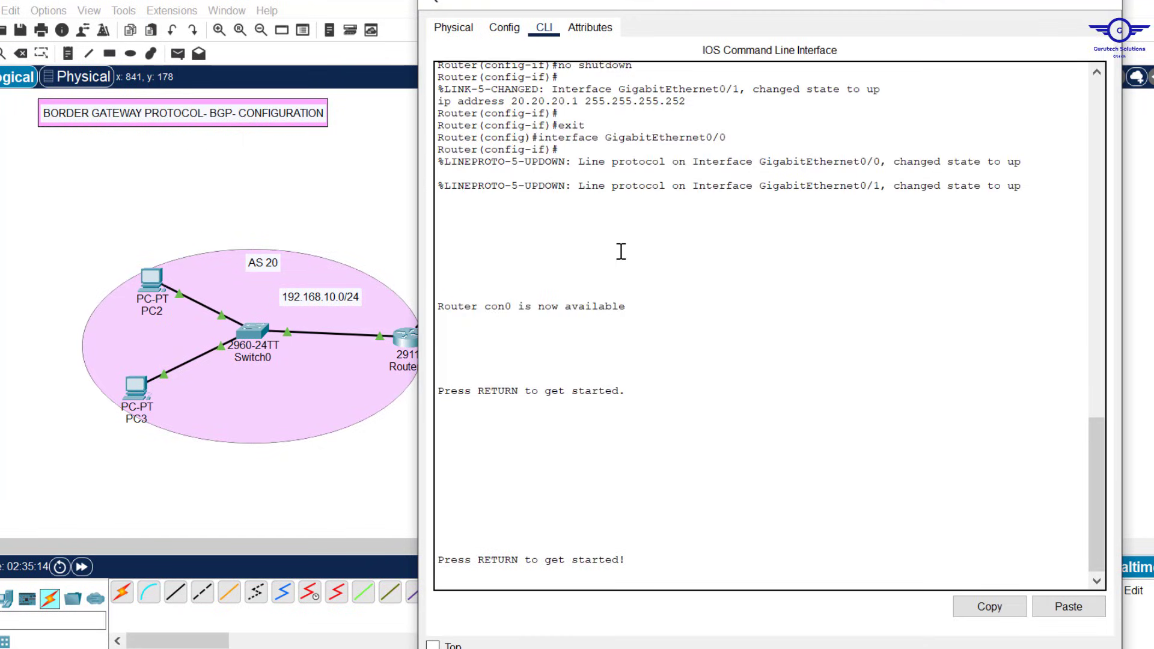
pyautogui.press('Return')
pyautogui.press('Return')
pyautogui.write('en')
pyautogui.press('Return')
pyautogui.write('conf t')
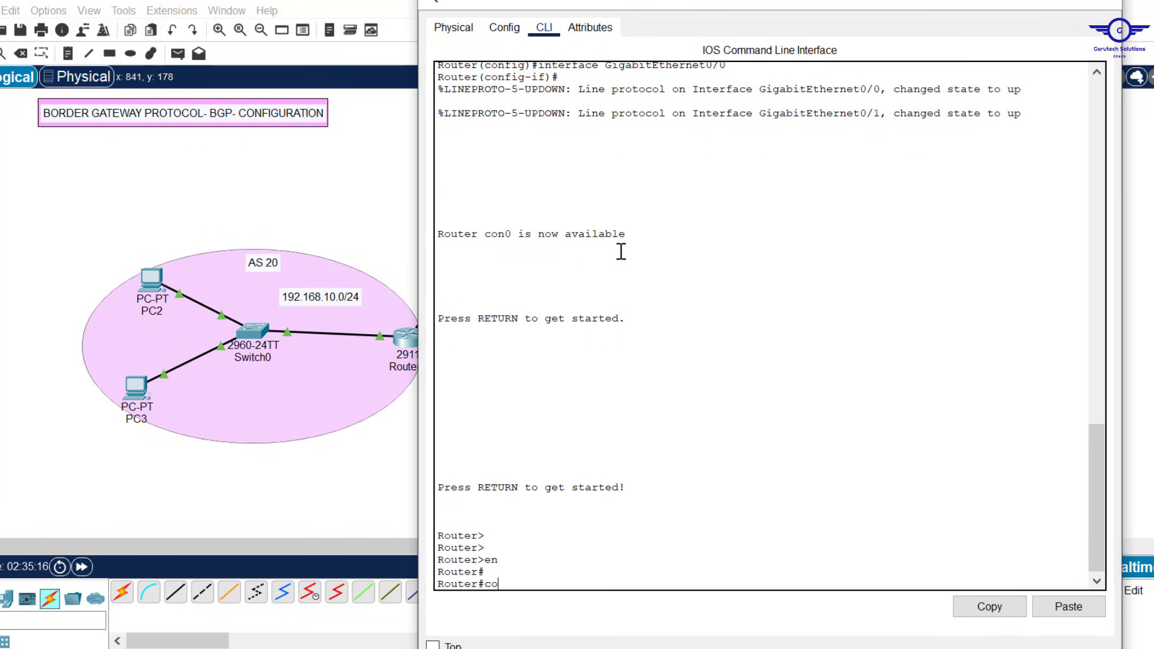
pyautogui.press('Return')
pyautogui.press('Return')
pyautogui.press('Return')
pyautogui.press('Return')
pyautogui.press('Return')
pyautogui.press('Return')
pyautogui.press('Return')
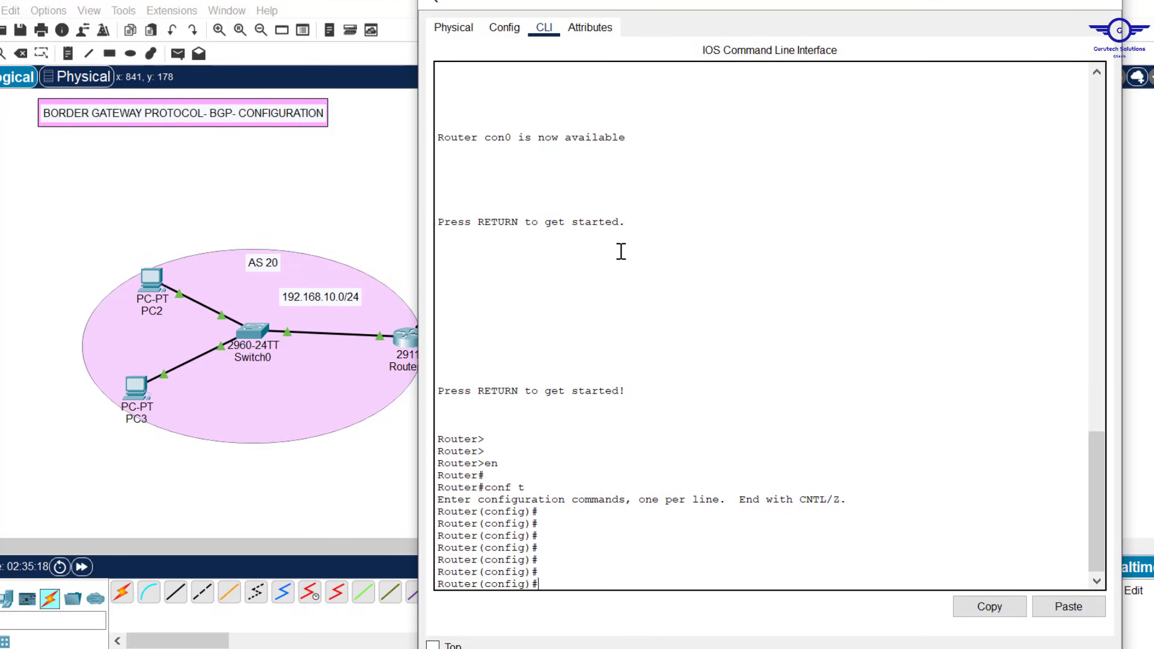
pyautogui.press('Return')
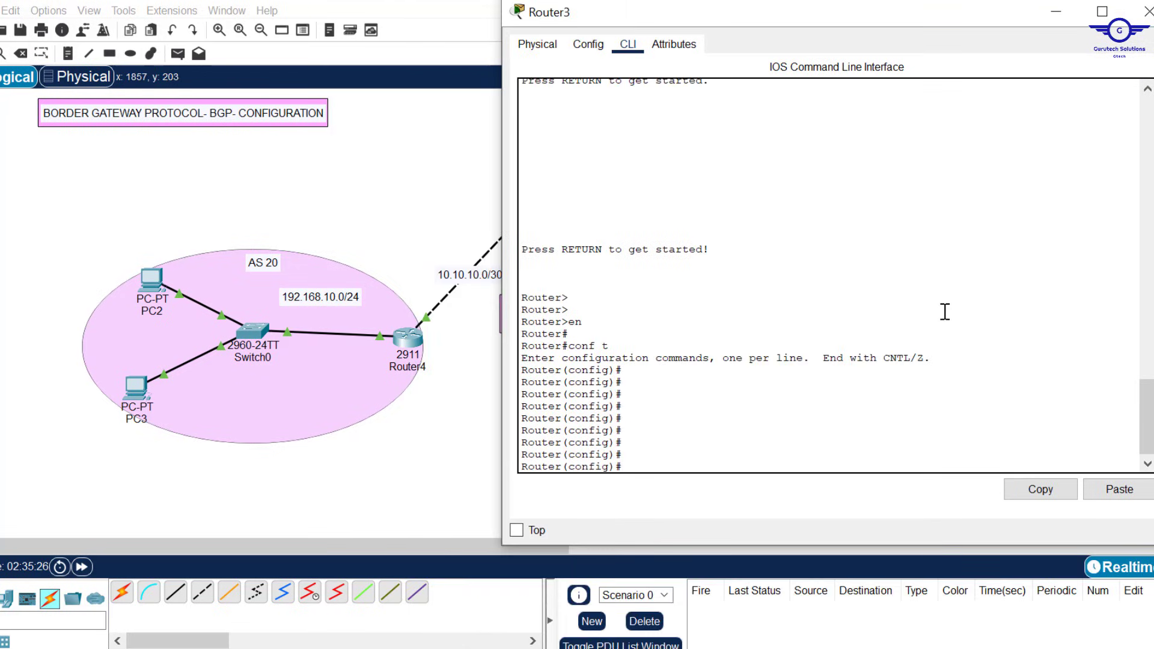
# - Start Router3's BGP routing process with autonomous system number 35
pyautogui.write('rout')
pyautogui.press('Tab')
pyautogui.write('er')
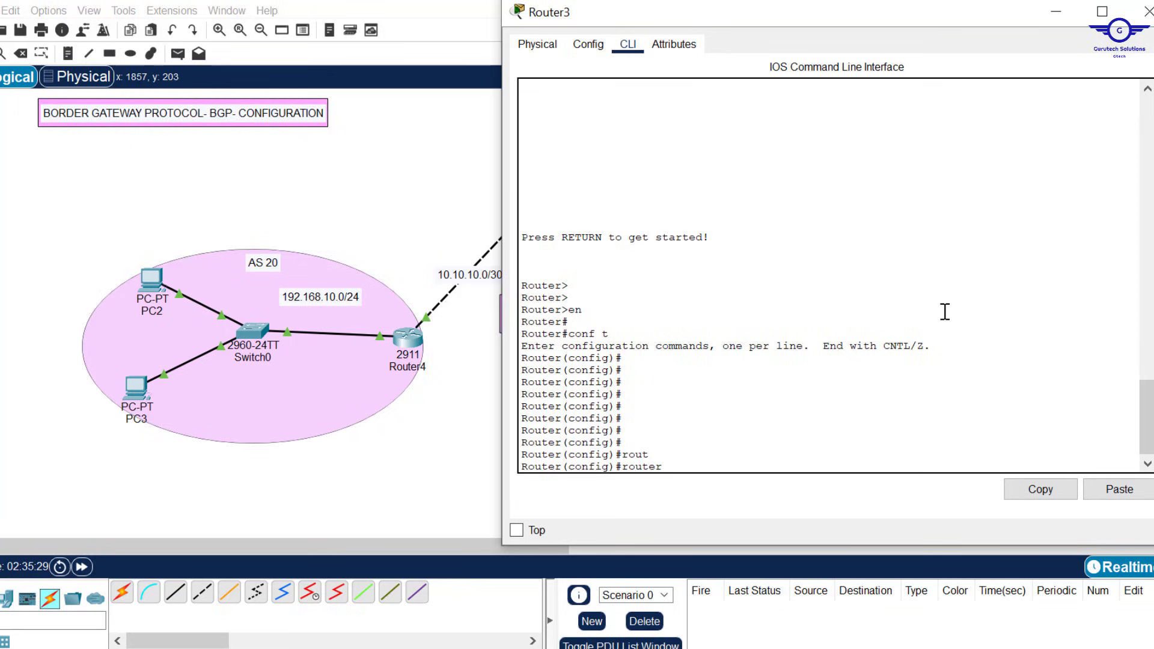
pyautogui.write(' bg')
pyautogui.press('Tab')
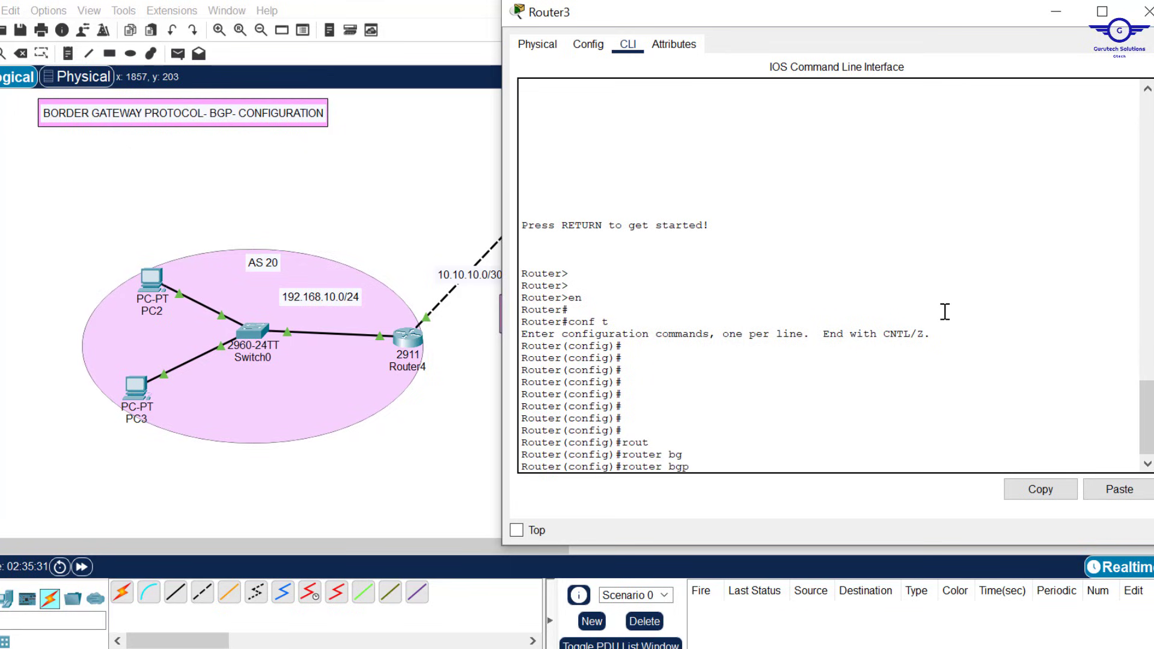
pyautogui.click(391, 159)
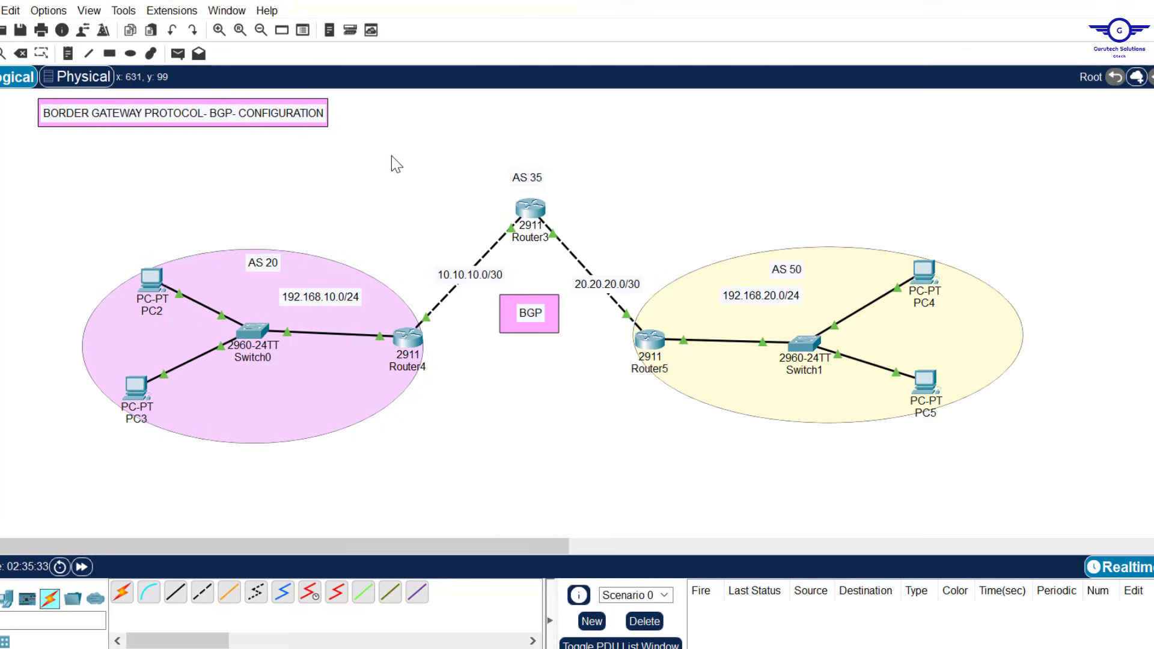
pyautogui.click(527, 215)
pyautogui.write('35')
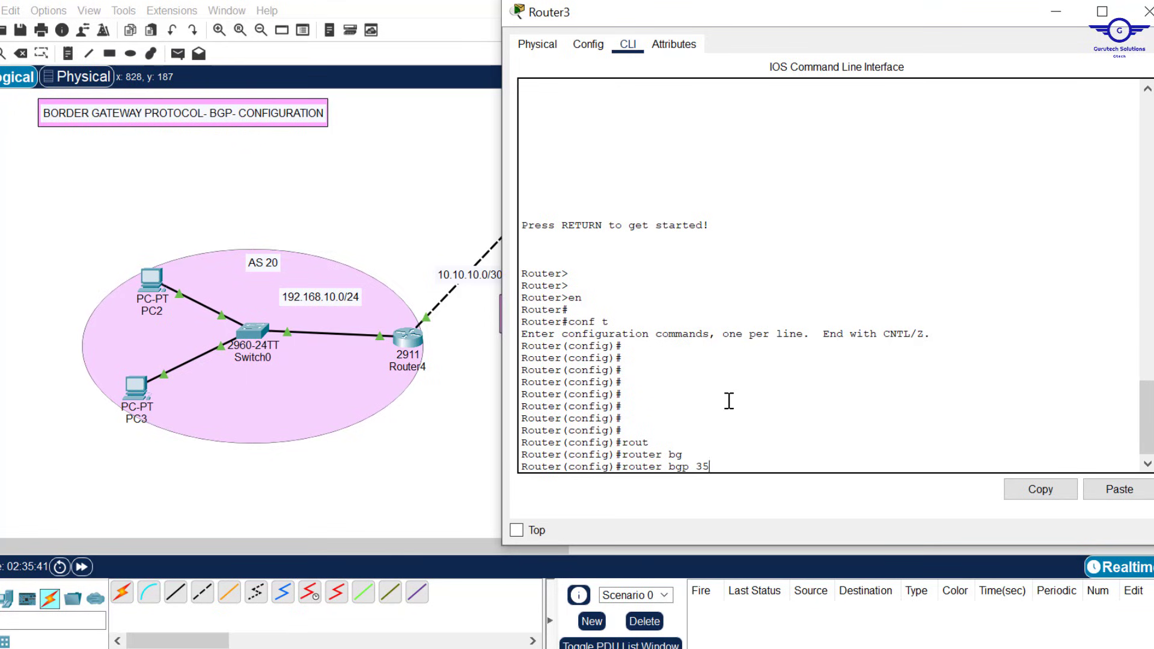
pyautogui.press('Return')
pyautogui.press('Return')
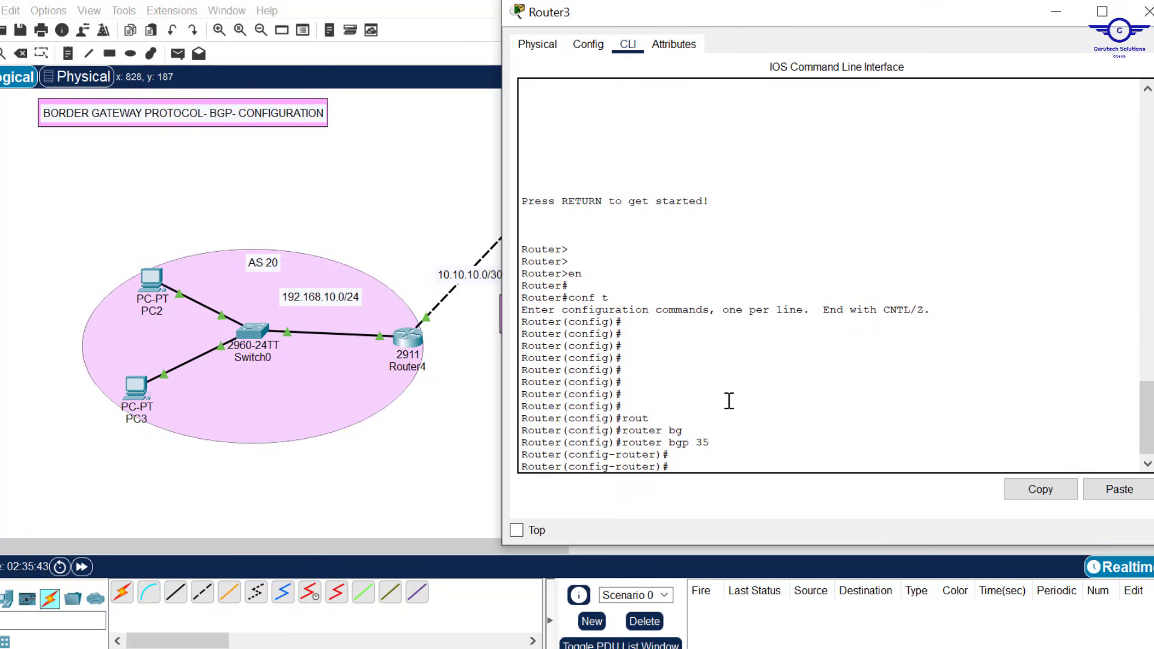
pyautogui.write('r')
pyautogui.write('er')
pyautogui.press('Tab')
pyautogui.press('BackSpace')
pyautogui.press('BackSpace')
pyautogui.press('BackSpace')
# - Set Router3's BGP router ID to 3.3.3.3
pyautogui.write('bg')
pyautogui.press('Tab')
pyautogui.write('p r')
pyautogui.press('Tab')
pyautogui.write('o')
pyautogui.press('Tab')
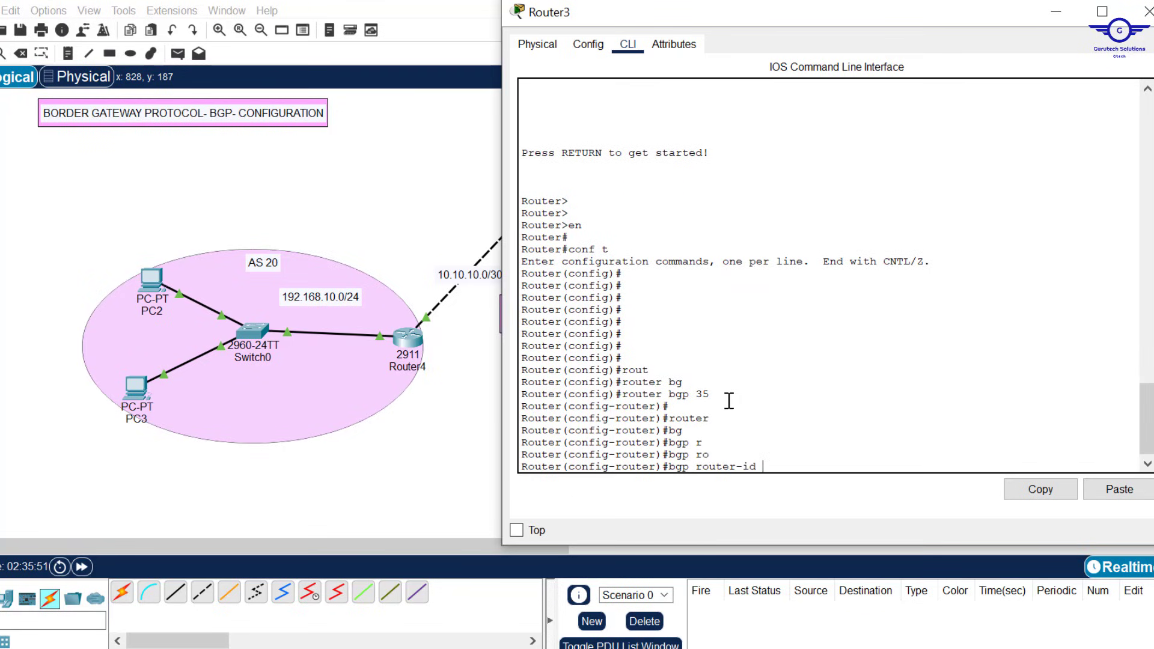
pyautogui.write('3.3.3.3')
pyautogui.press('Return')
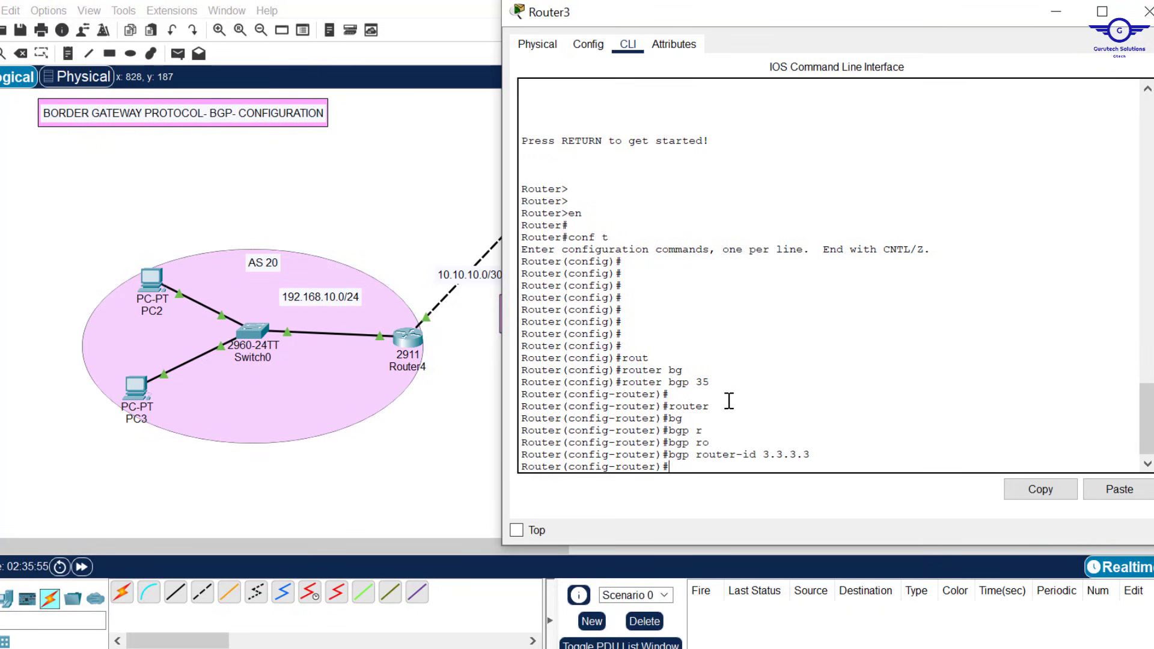
# - Check Router4's link address, then add 10.10.10.2 in remote AS 20 as a BGP neighbor on Router3
pyautogui.press('Return')
pyautogui.press('Return')
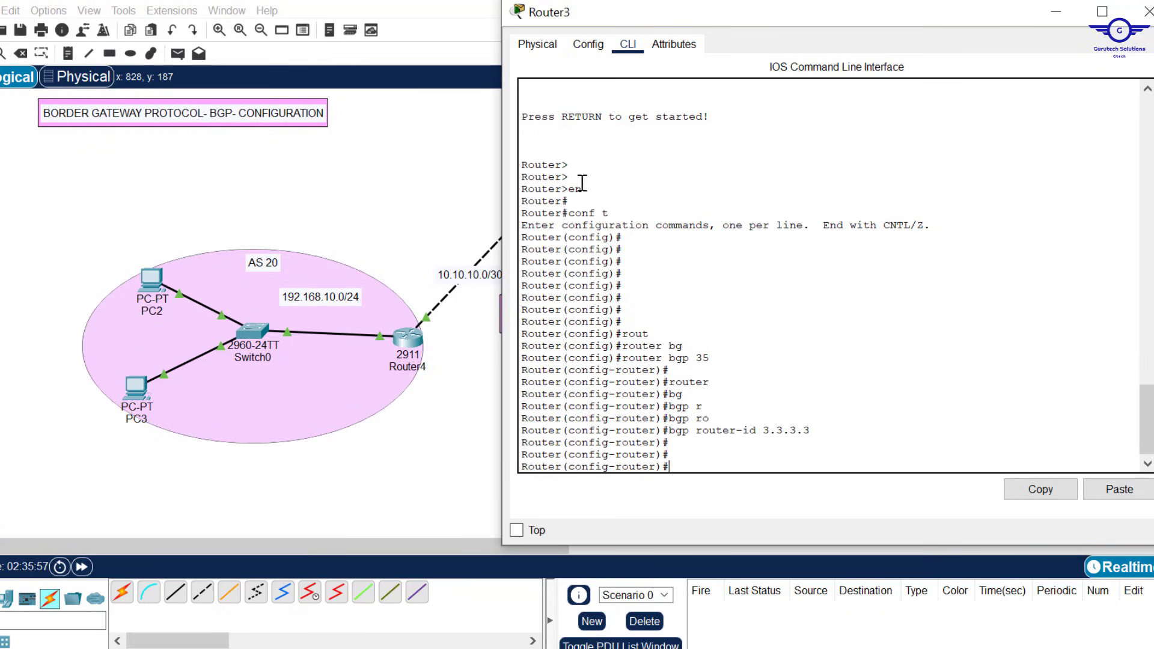
pyautogui.click(444, 134)
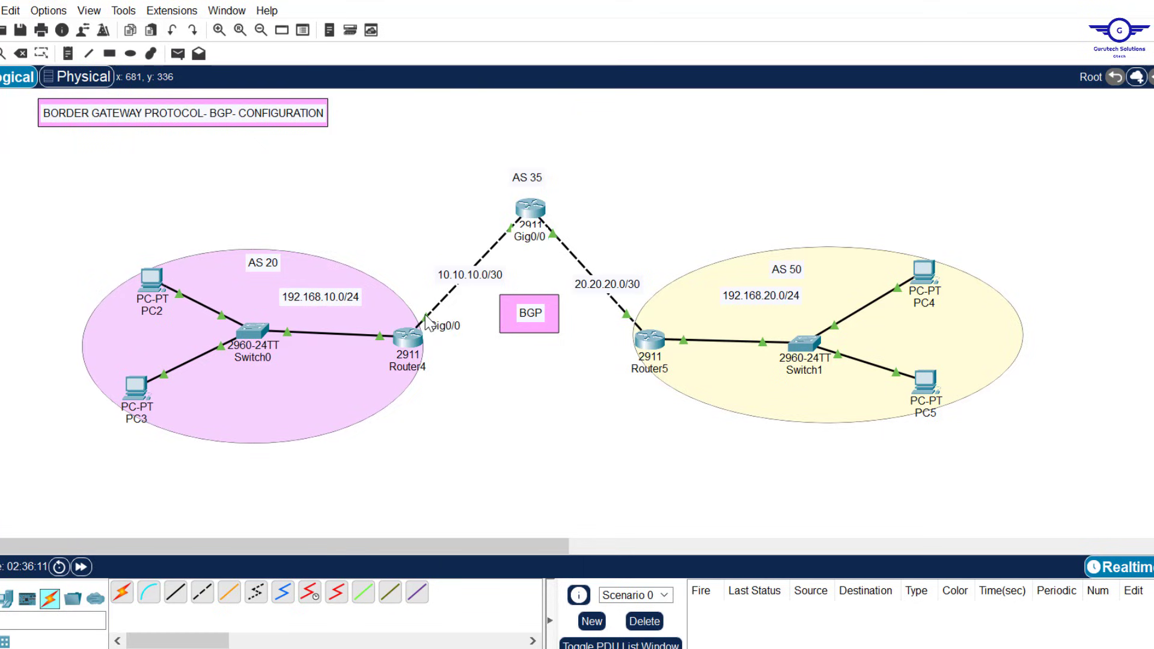
pyautogui.moveTo(413, 350)
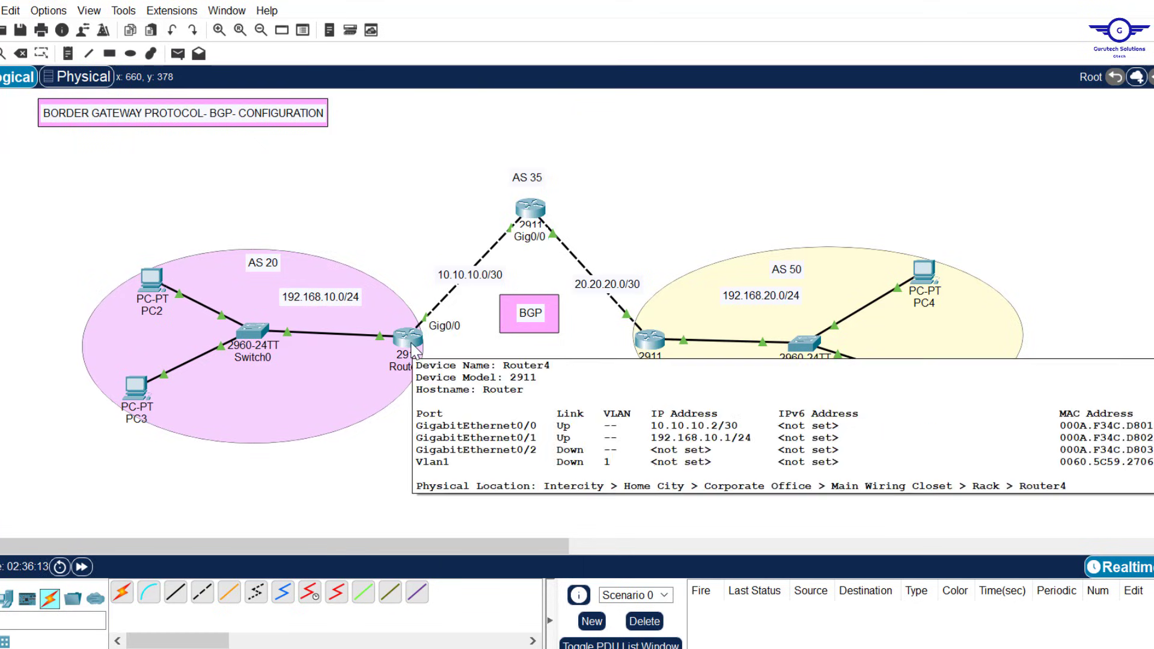
pyautogui.click(531, 208)
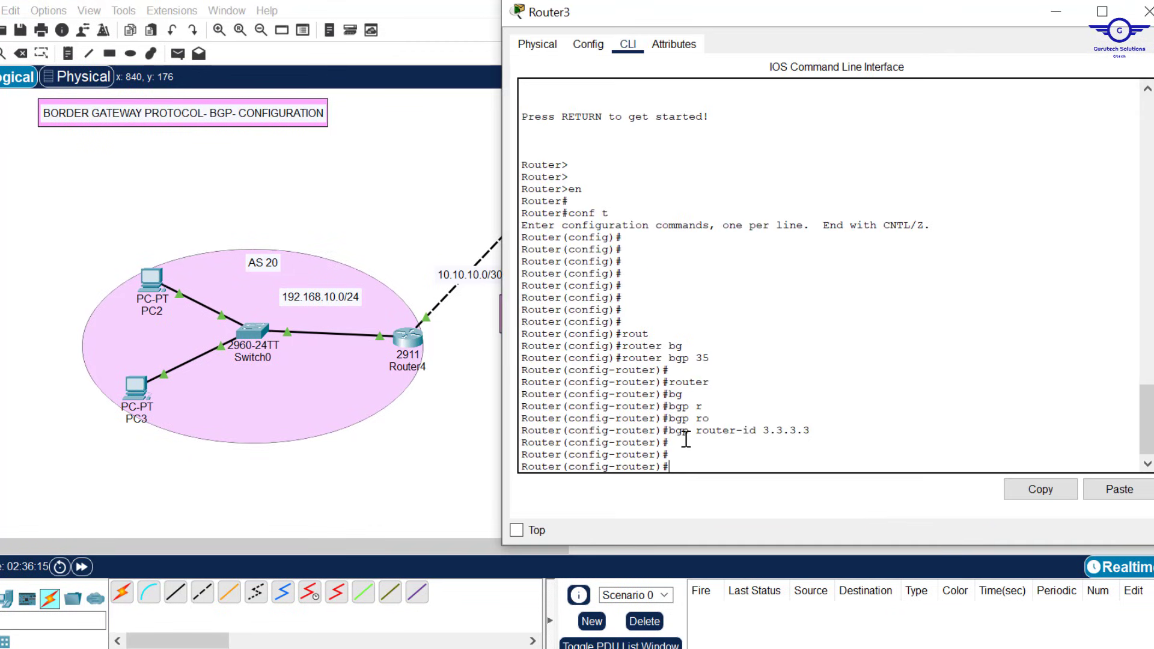
pyautogui.write('neigh')
pyautogui.press('Tab')
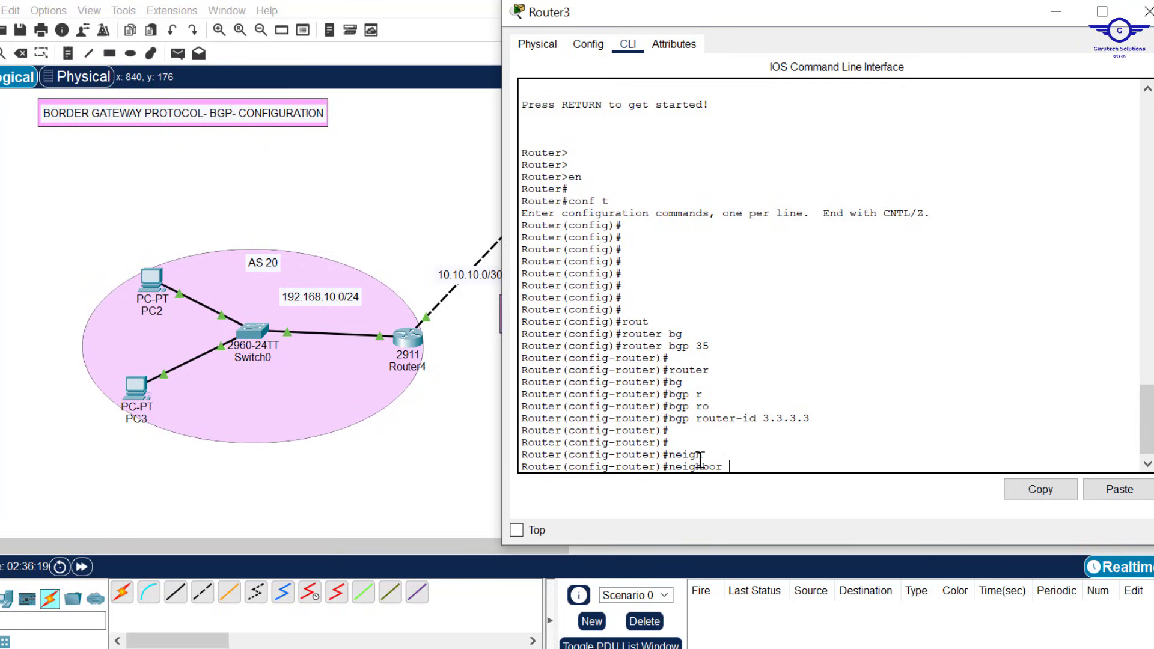
pyautogui.write('10.10')
pyautogui.write('.10.2 re')
pyautogui.write('mote-a')
pyautogui.press('BackSpace')
pyautogui.press('Tab')
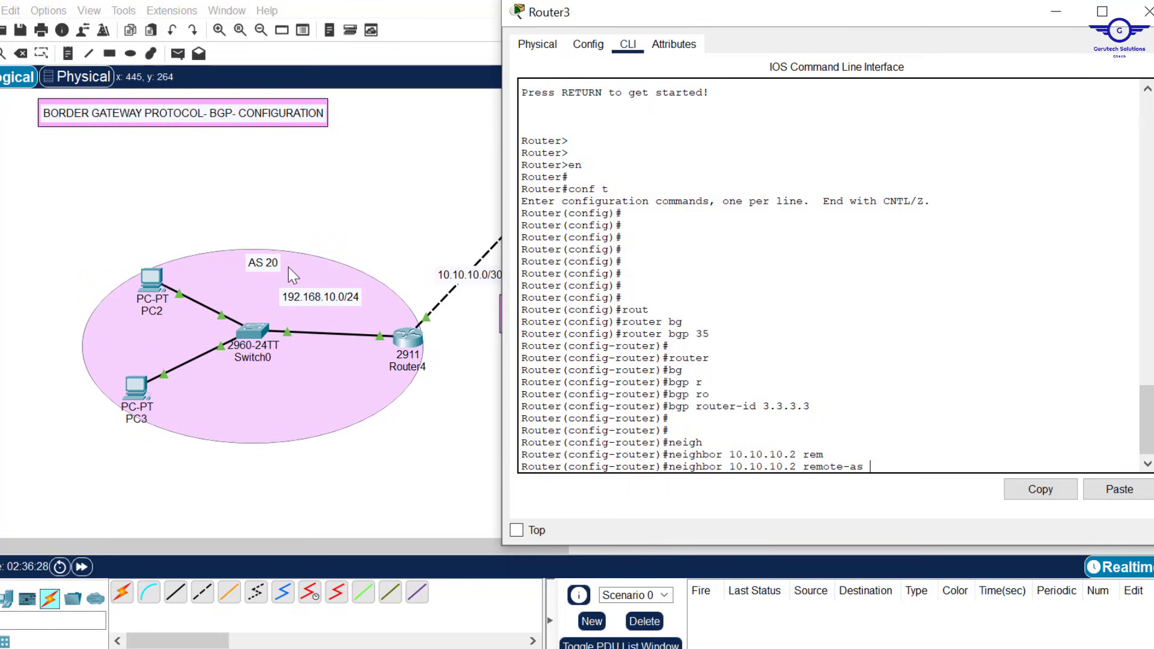
pyautogui.write('20')
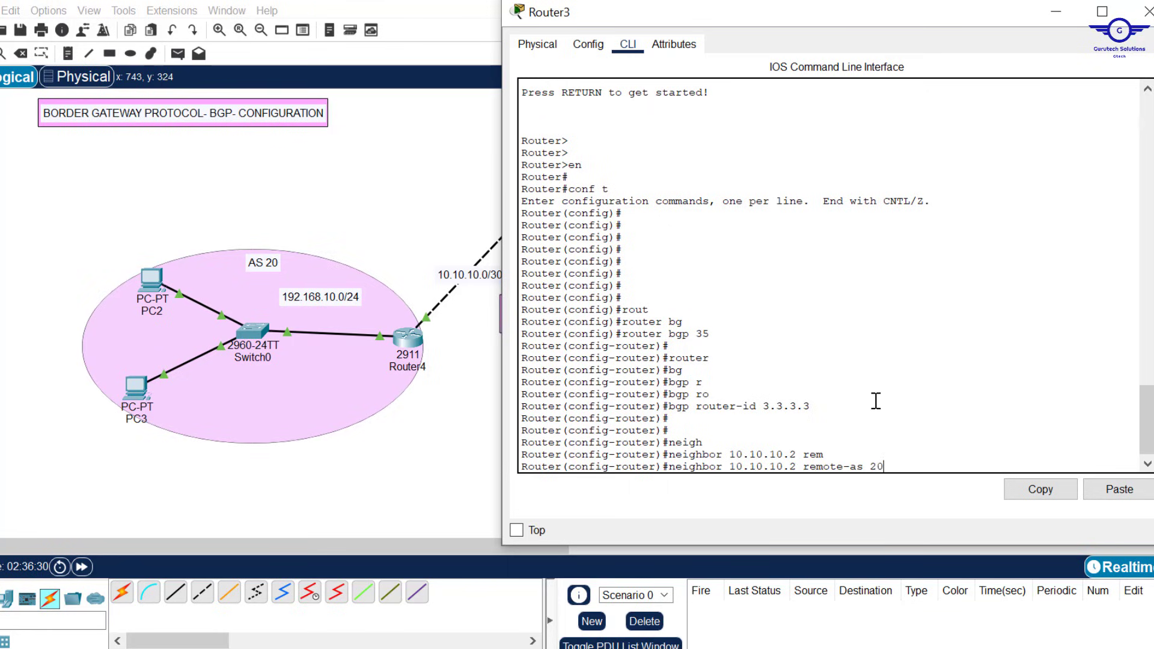
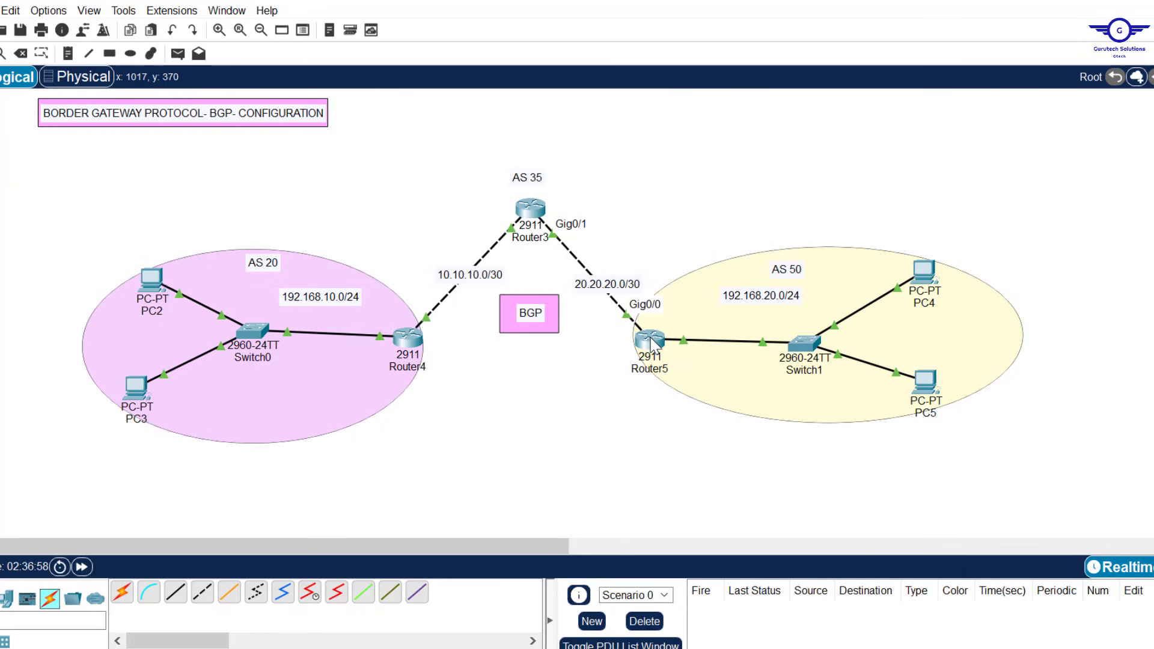
# - Check Router5's link address, then add 20.20.20.2 in remote AS 50 as a BGP neighbor on Router3
pyautogui.moveTo(653, 347)
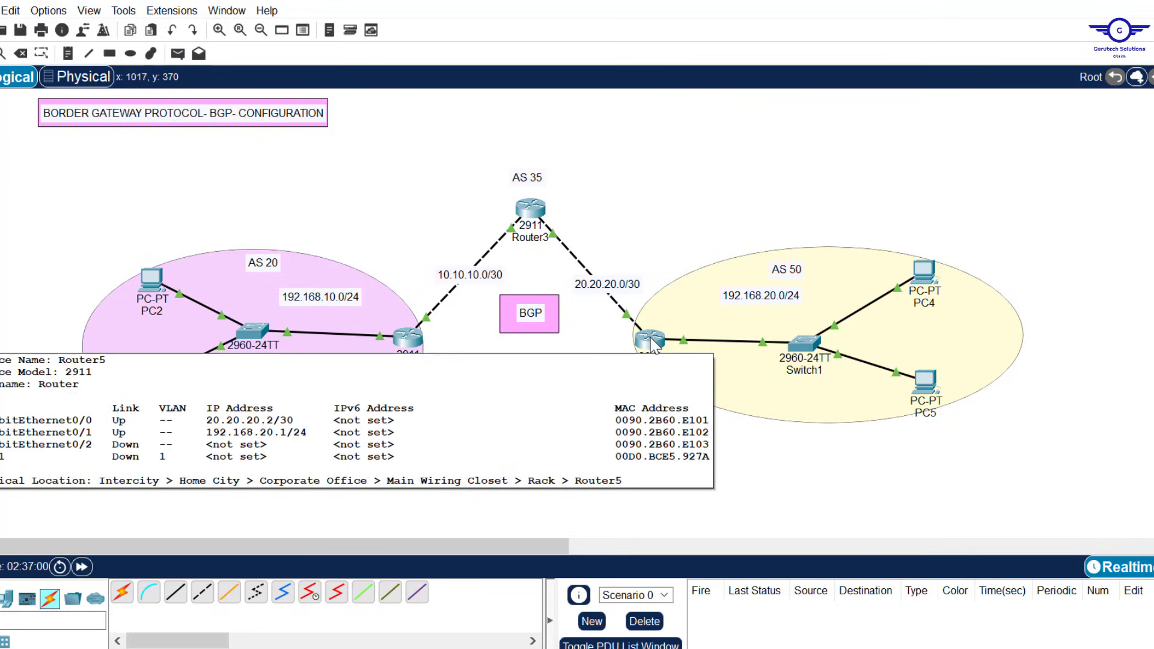
pyautogui.click(530, 208)
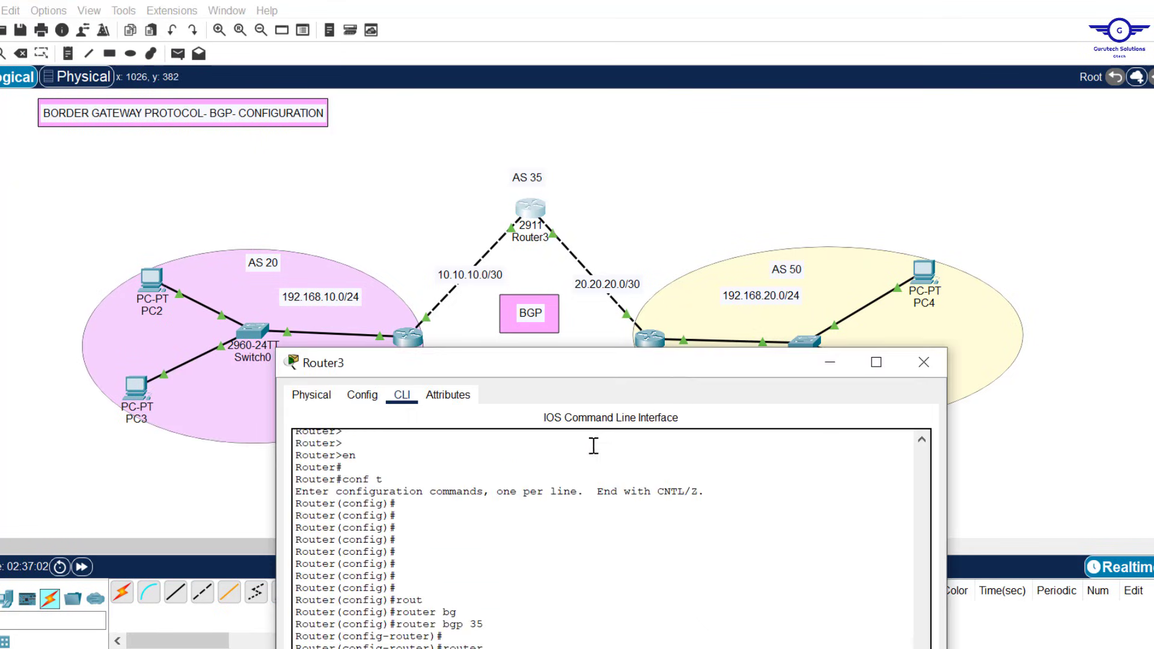
pyautogui.moveTo(595, 362); pyautogui.dragTo(757, 24)
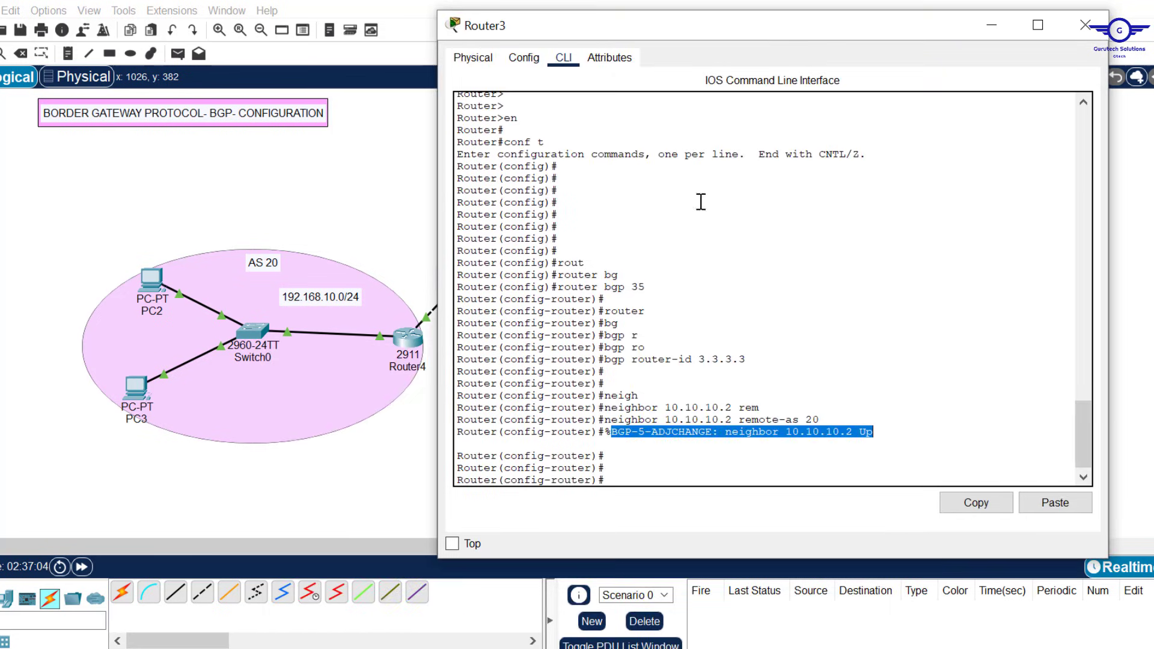
pyautogui.click(687, 342)
pyautogui.press('Up')
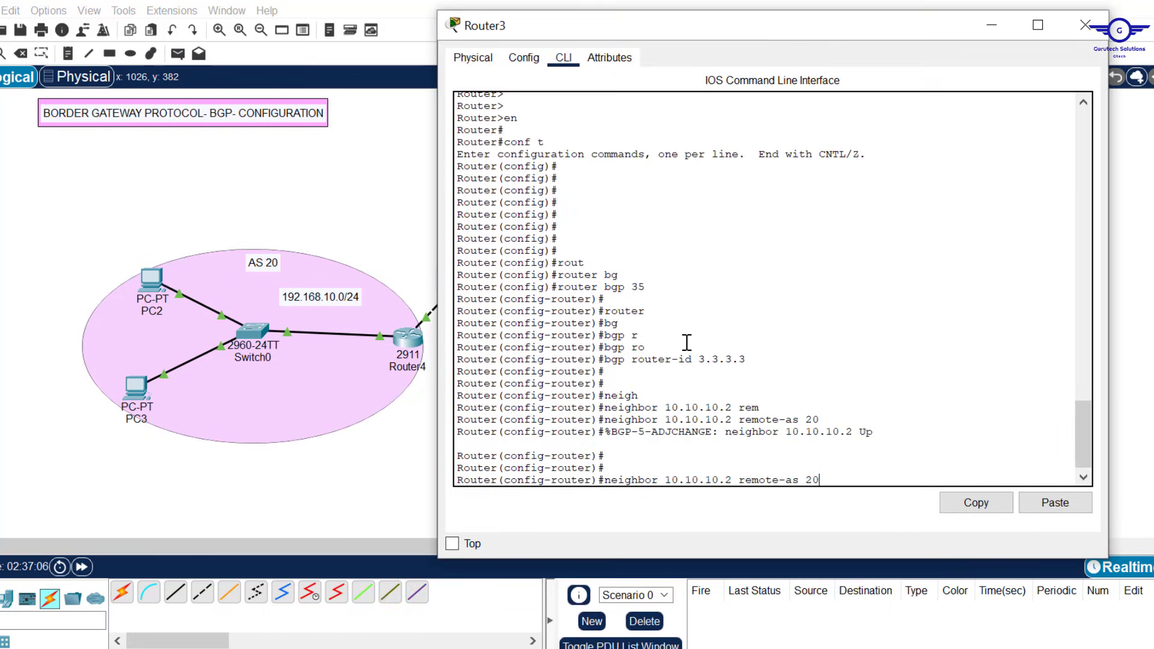
pyautogui.press('BackSpace')
pyautogui.press('BackSpace')
pyautogui.write('50')
pyautogui.press('Left')
pyautogui.press('Left')
pyautogui.press('Left')
pyautogui.press('Left')
pyautogui.press('Left')
pyautogui.press('Left')
pyautogui.press('Left')
pyautogui.press('Left')
pyautogui.press('Left')
pyautogui.press('Left')
pyautogui.press('Left')
pyautogui.press('Left')
pyautogui.press('Left')
pyautogui.press('Left')
pyautogui.press('Left')
pyautogui.press('Left')
pyautogui.press('BackSpace')
pyautogui.write('2')
pyautogui.press('BackSpace')
pyautogui.write('2')
pyautogui.press('Left')
pyautogui.press('BackSpace')
pyautogui.write('2')
pyautogui.press('Return')
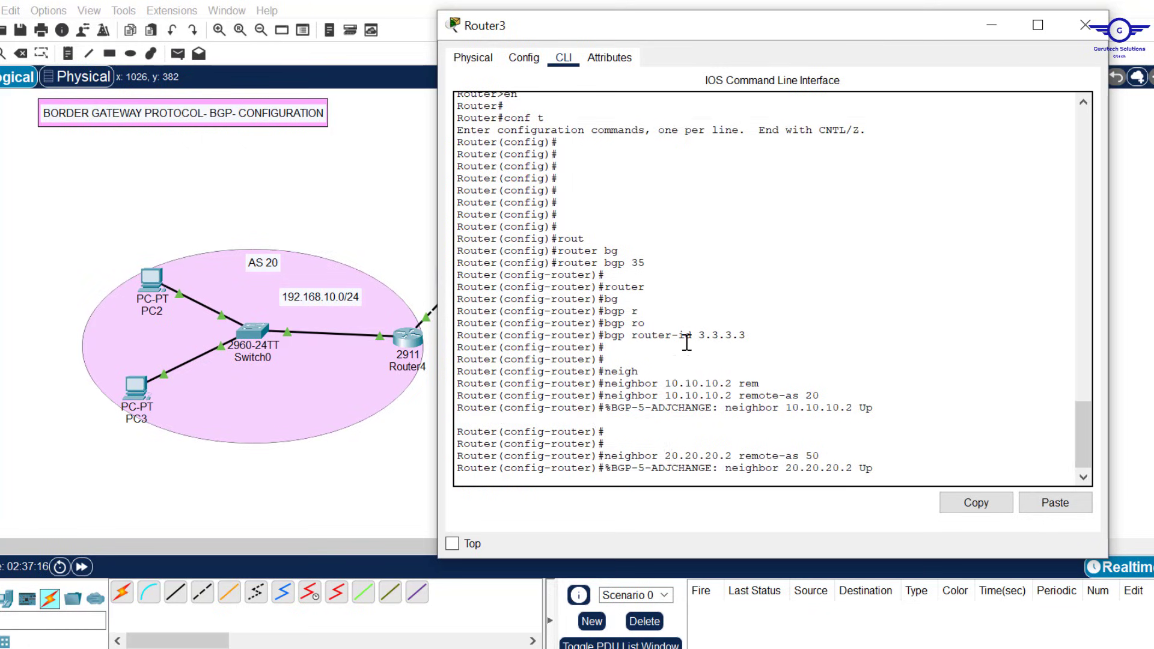
pyautogui.click(606, 431)
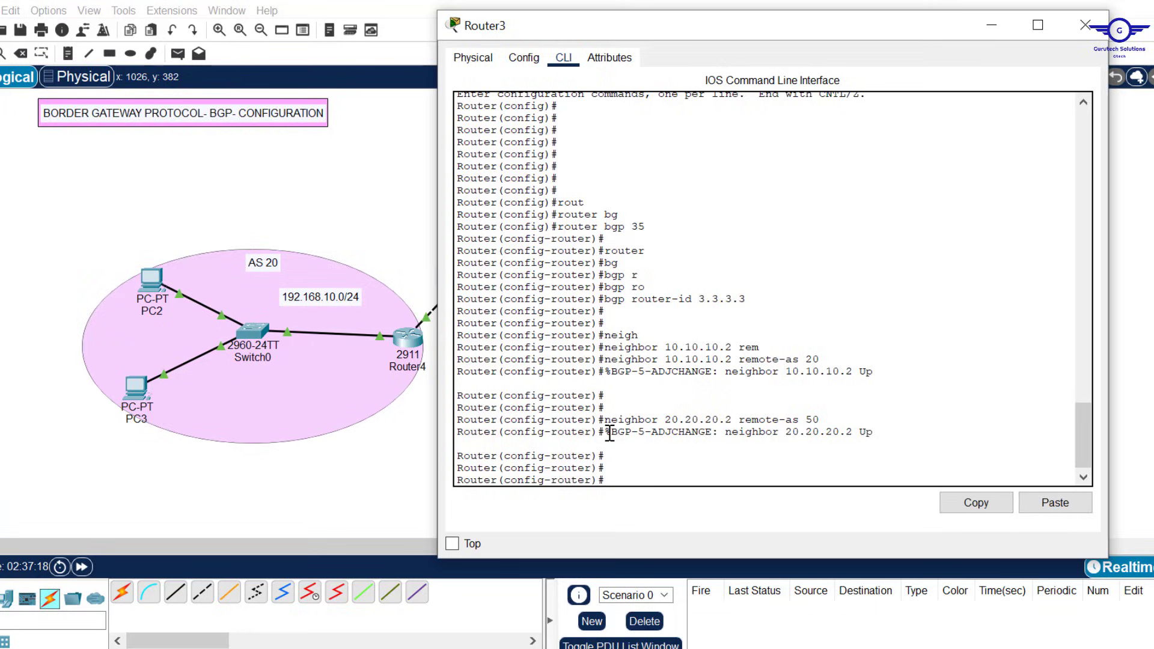
pyautogui.moveTo(772, 425); pyautogui.dragTo(865, 439)
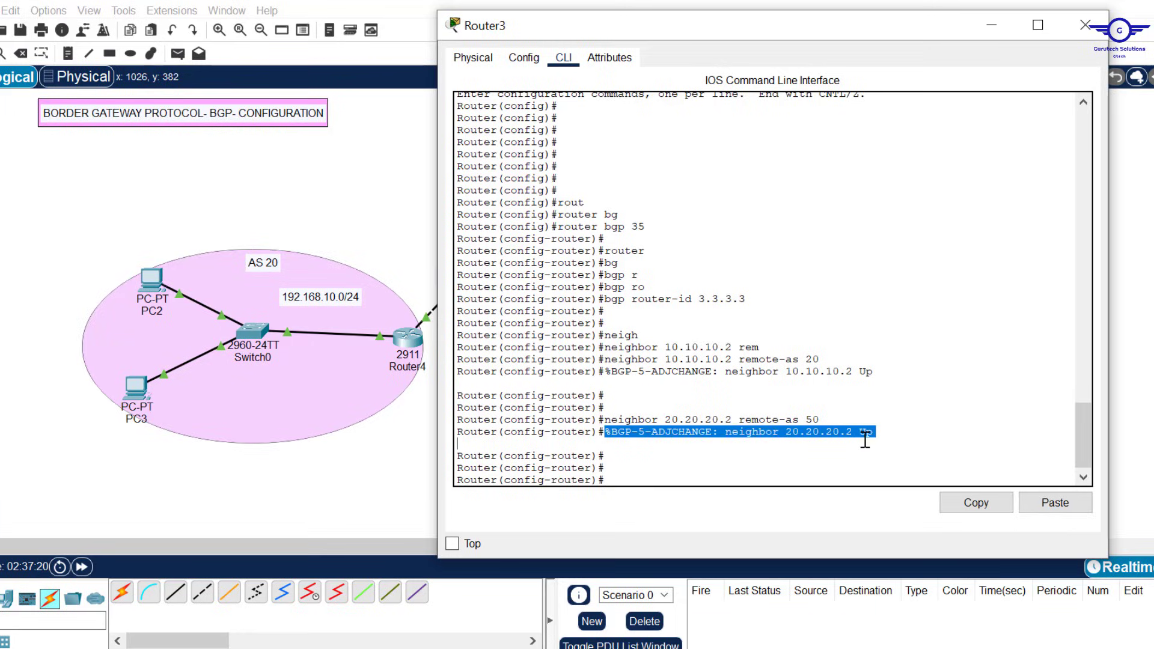
pyautogui.click(1085, 25)
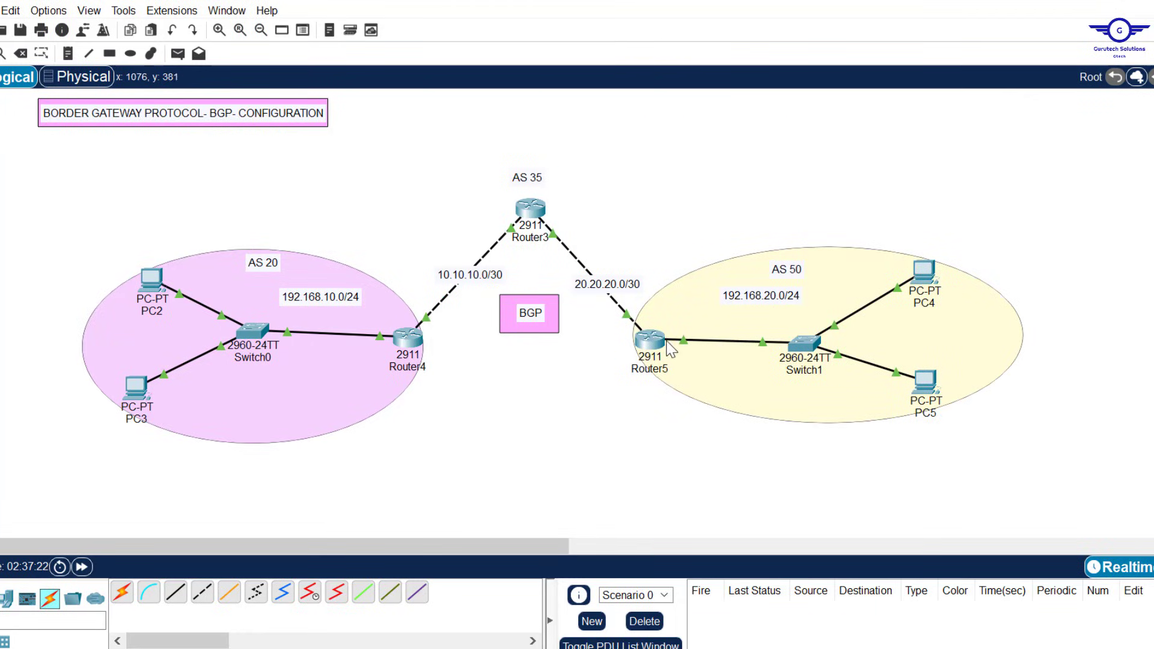
pyautogui.click(531, 211)
pyautogui.press('Return')
pyautogui.press('Return')
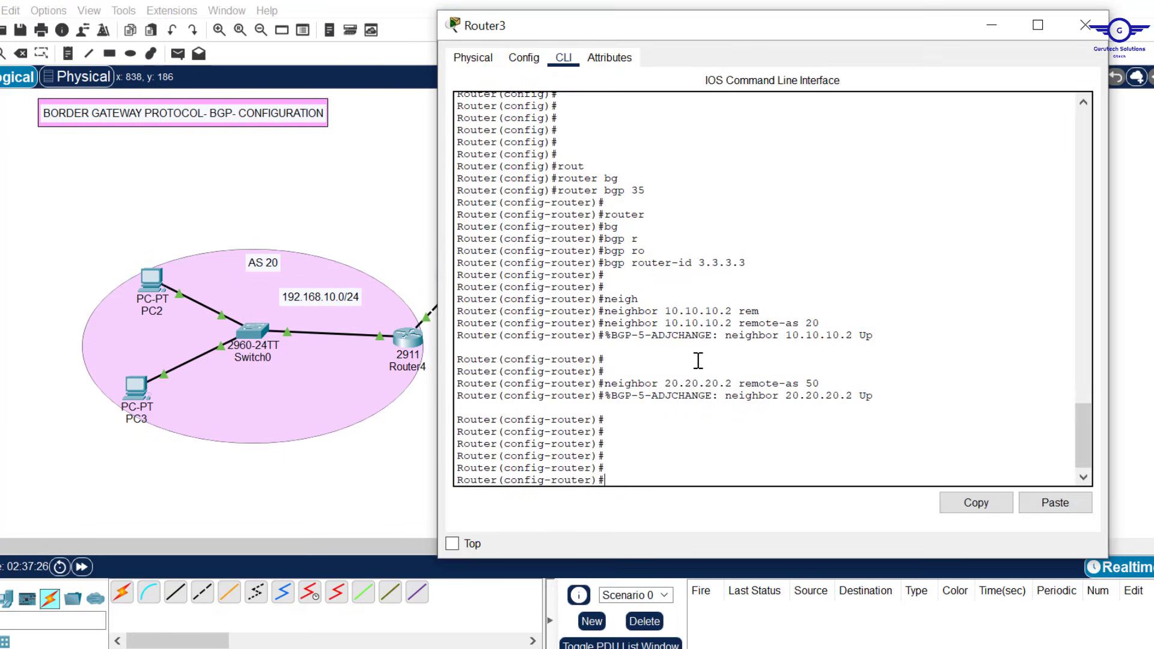
pyautogui.click(406, 184)
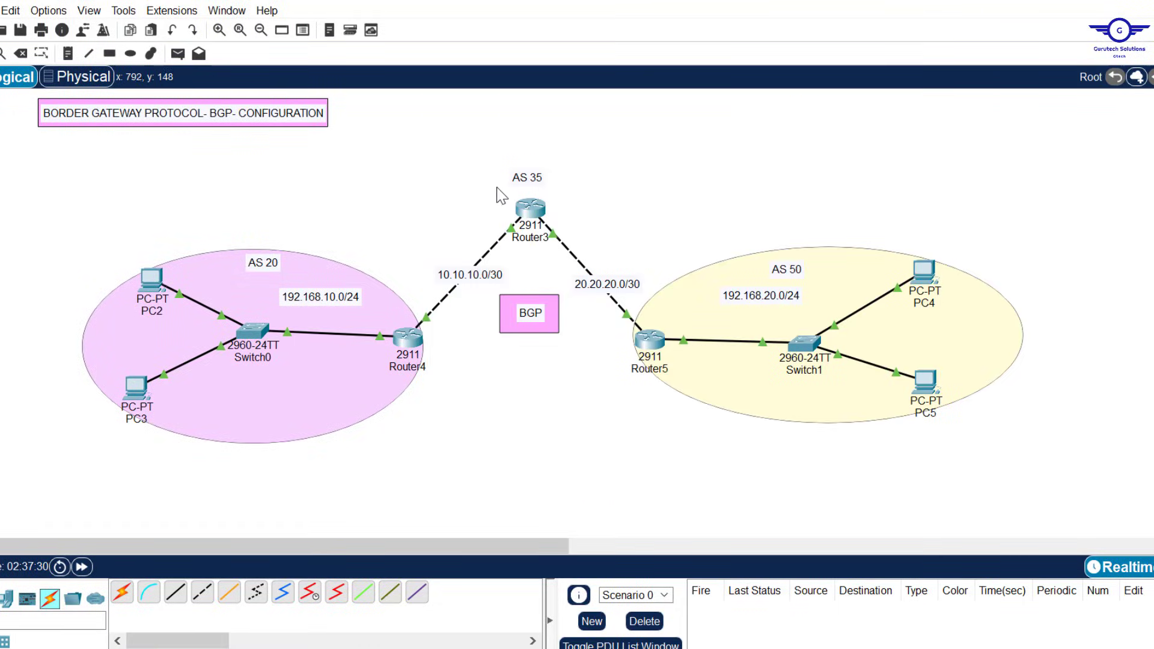
pyautogui.moveTo(494, 183); pyautogui.dragTo(563, 234)
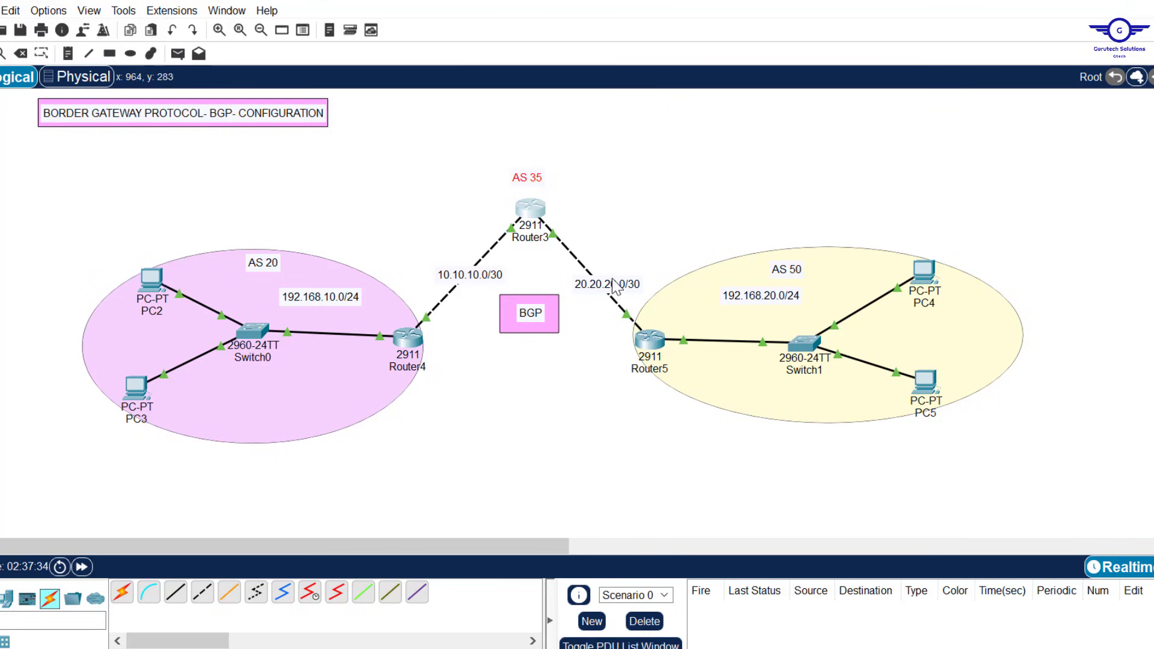
# - Advertise network 10.10.10.0 with mask 255.255.255.252 in Router3's BGP process
pyautogui.click(536, 204)
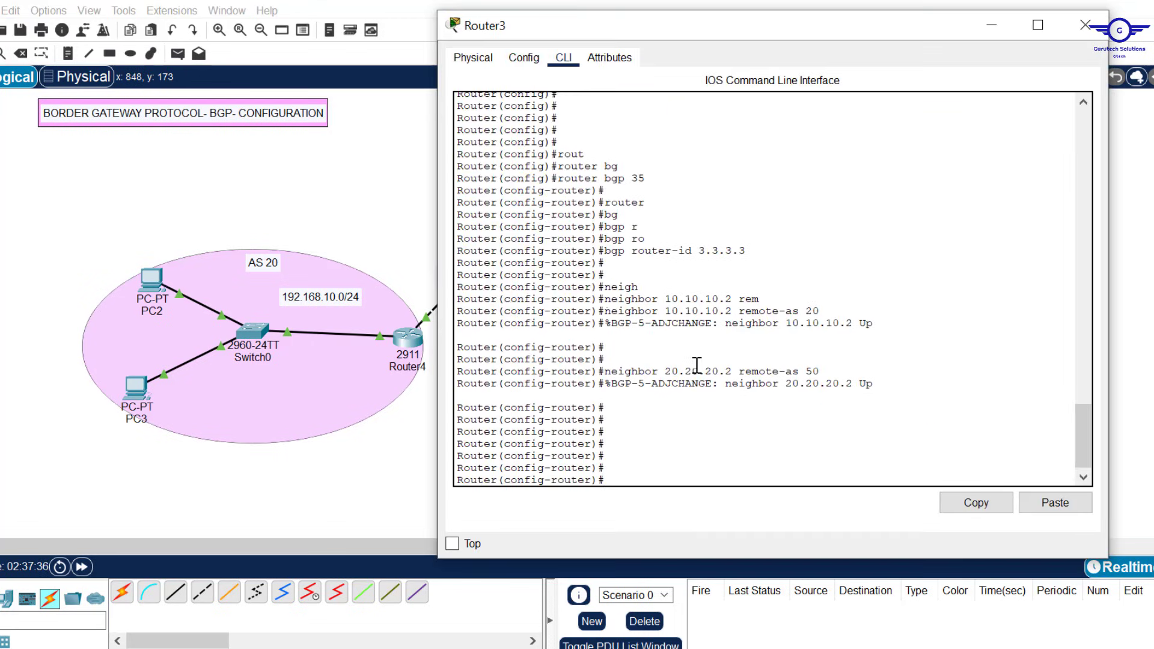
pyautogui.press('Return')
pyautogui.press('Return')
pyautogui.write('ne')
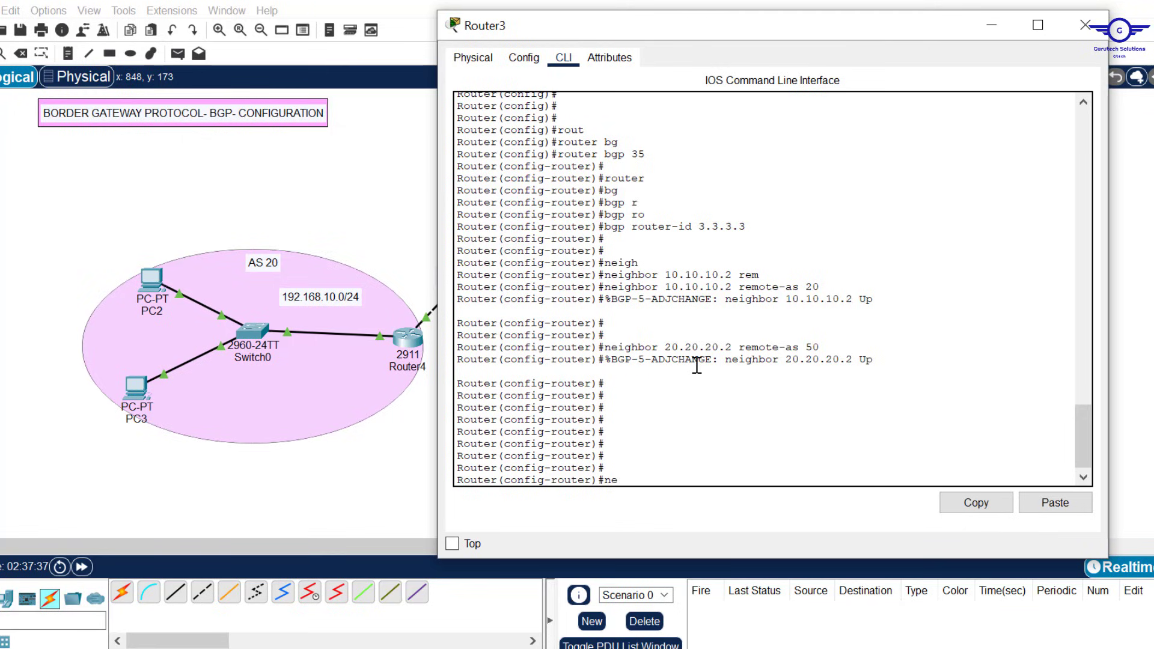
pyautogui.write('t')
pyautogui.press('Tab')
pyautogui.write('10')
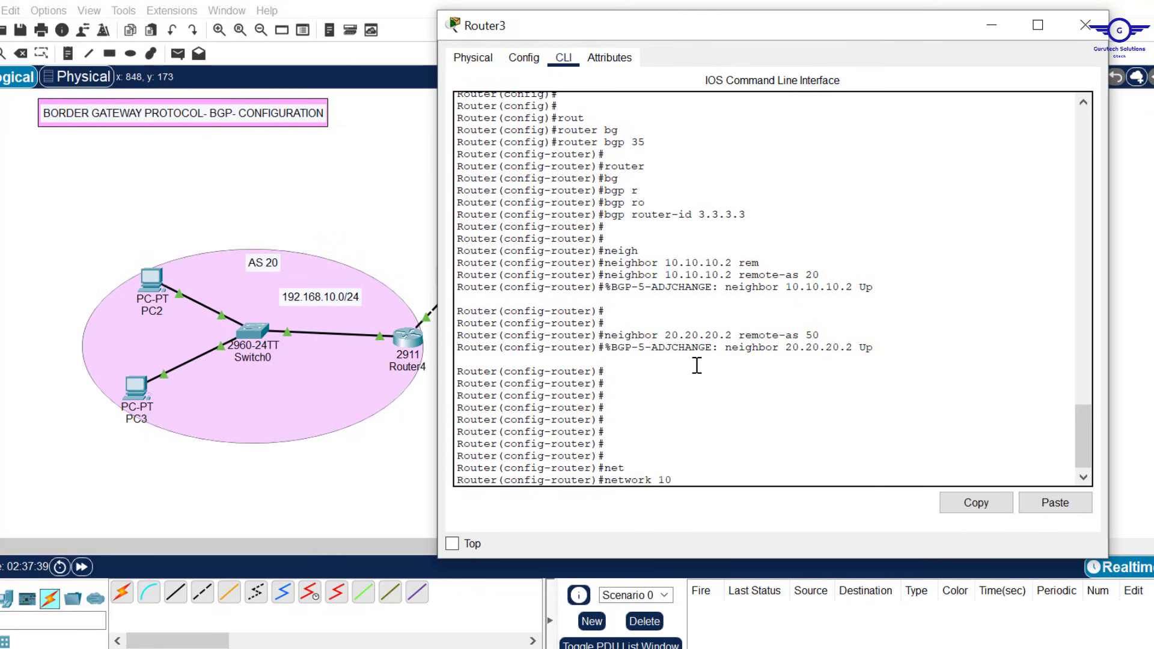
pyautogui.write('.10.10.')
pyautogui.write('0 ma')
pyautogui.press('Tab')
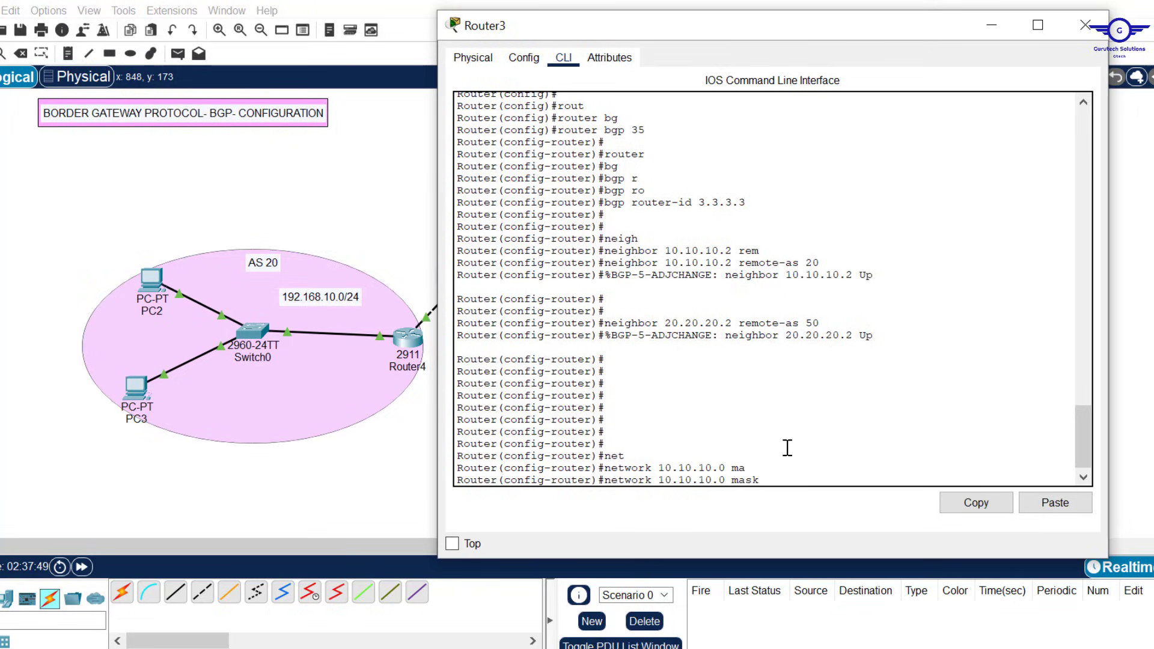
pyautogui.write('255.255.255.252')
pyautogui.press('Return')
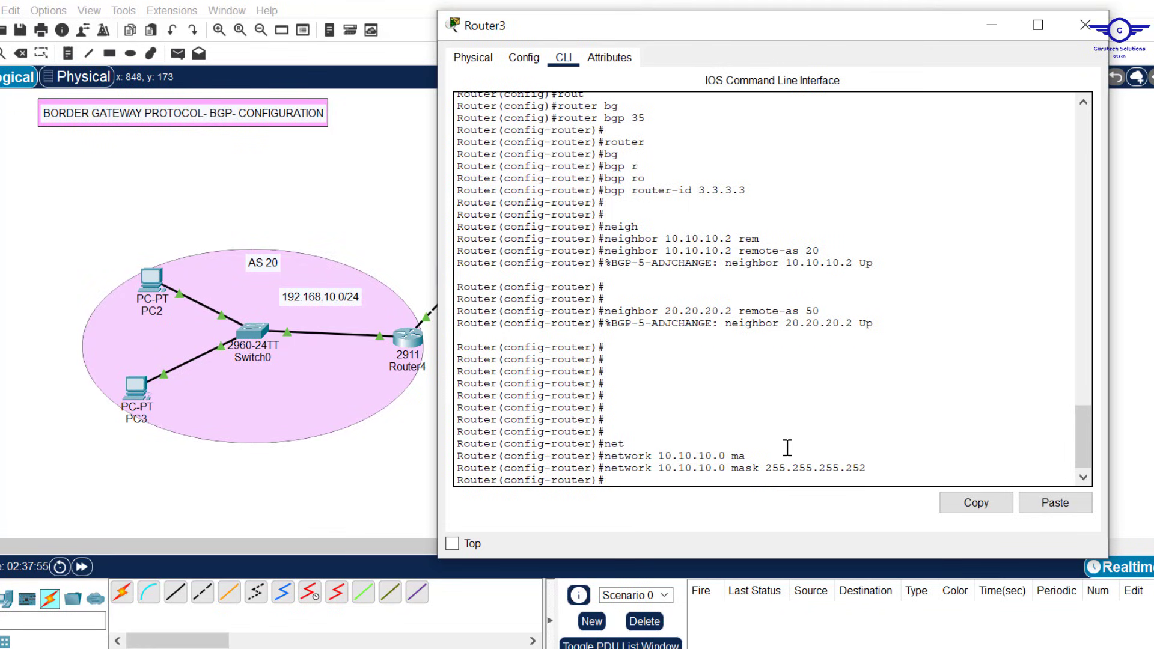
# - Advertise network 20.20.20.0 with mask 255.255.255.252 in Router3's BGP process
pyautogui.press('Up')
pyautogui.press('Left')
pyautogui.press('Left')
pyautogui.press('Left')
pyautogui.press('Left')
pyautogui.press('Left')
pyautogui.press('Left')
pyautogui.press('Left')
pyautogui.press('Left')
pyautogui.press('Left')
pyautogui.press('Left')
pyautogui.press('Left')
pyautogui.press('Left')
pyautogui.press('Left')
pyautogui.press('Left')
pyautogui.press('Left')
pyautogui.press('Left')
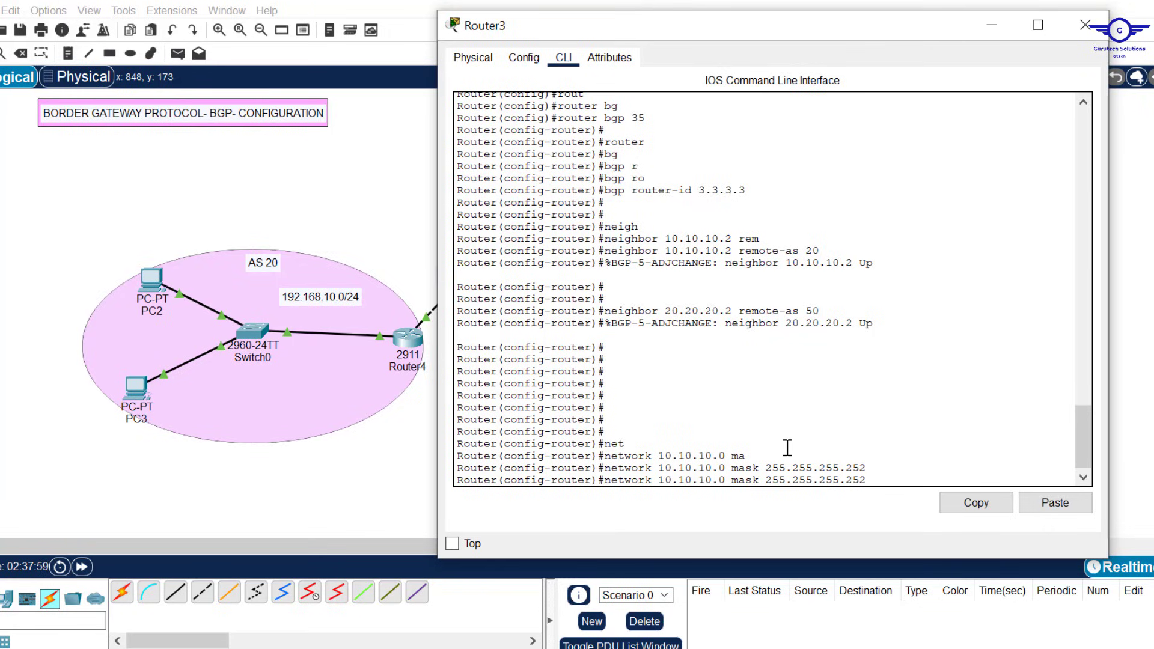
pyautogui.press('Left')
pyautogui.press('Left')
pyautogui.press('Left')
pyautogui.press('Left')
pyautogui.press('Left')
pyautogui.press('Left')
pyautogui.press('Left')
pyautogui.press('Left')
pyautogui.press('BackSpace')
pyautogui.write('2')
pyautogui.press('Left')
pyautogui.press('Left')
pyautogui.press('Left')
pyautogui.press('Left')
pyautogui.press('Left')
pyautogui.press('Left')
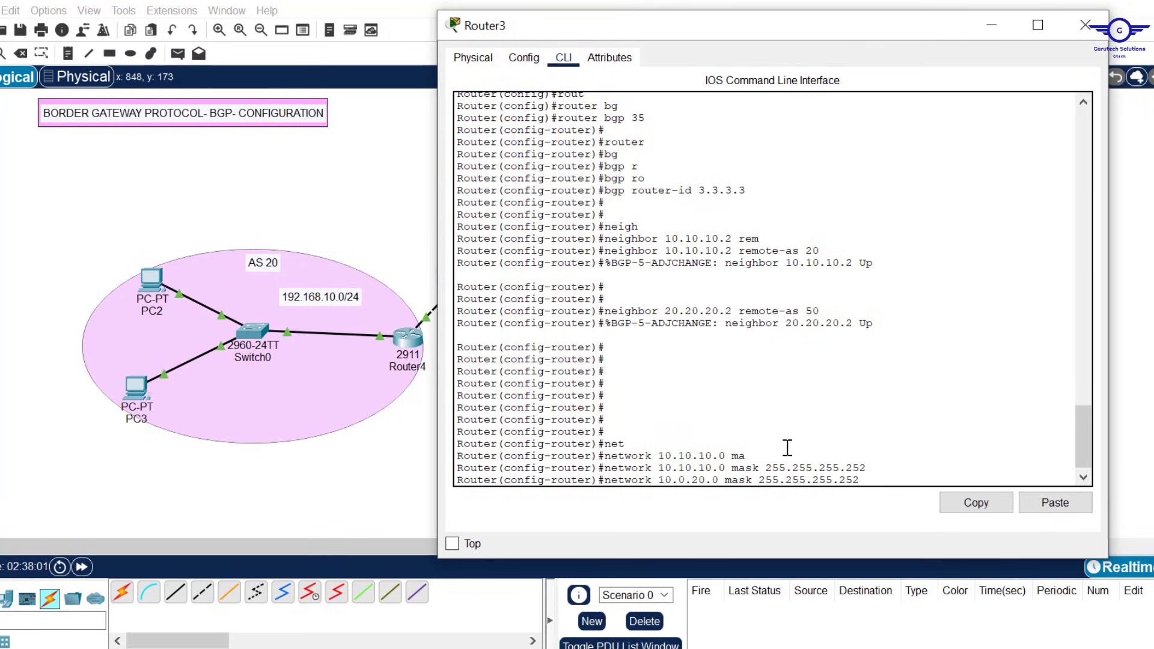
pyautogui.press('BackSpace')
pyautogui.write('2')
pyautogui.press('Return')
pyautogui.press('Return')
pyautogui.press('Return')
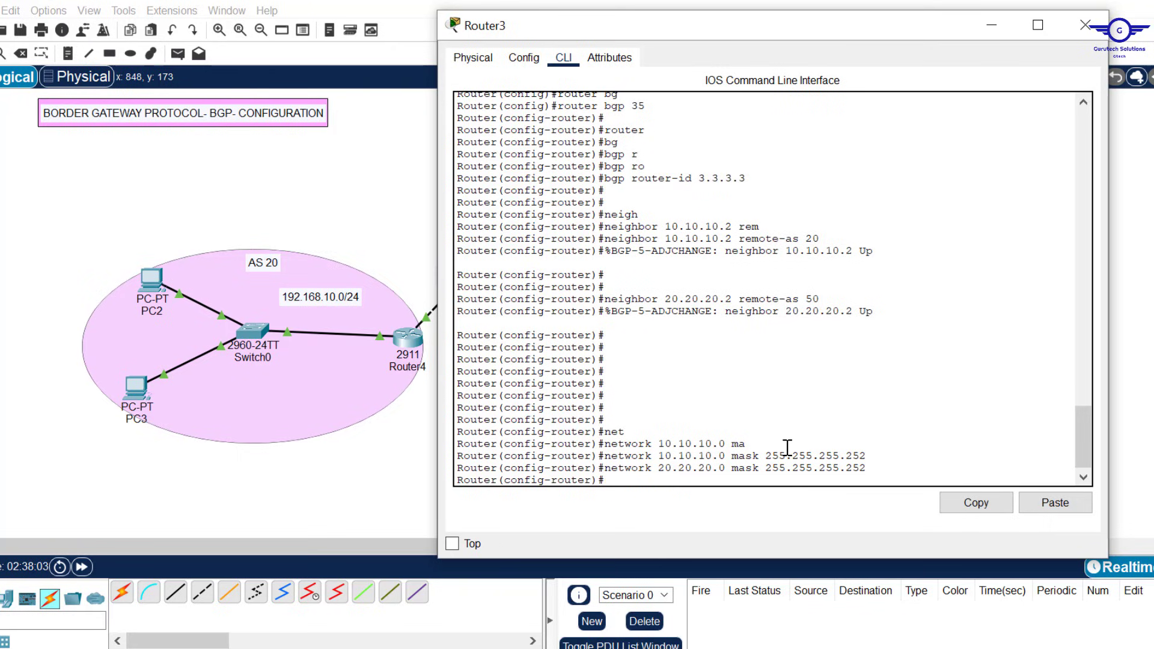
# - Leave Router3's BGP configuration mode and save the running configuration
pyautogui.write('exit')
pyautogui.press('Return')
pyautogui.press('Return')
pyautogui.press('Return')
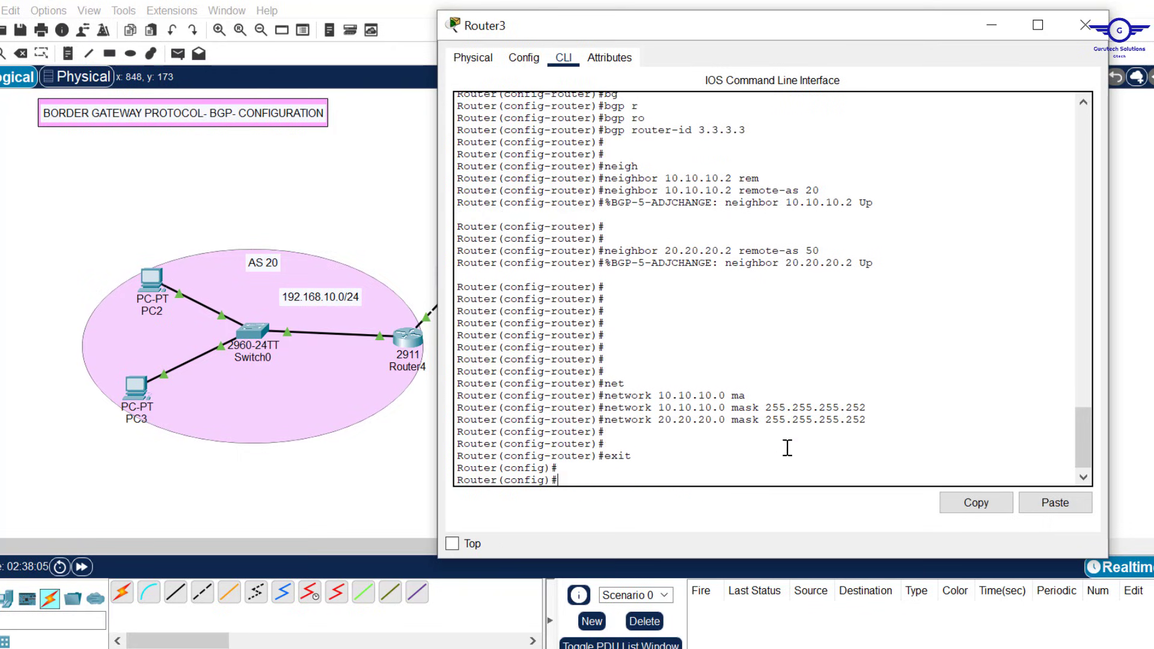
pyautogui.write('do wr')
pyautogui.press('Return')
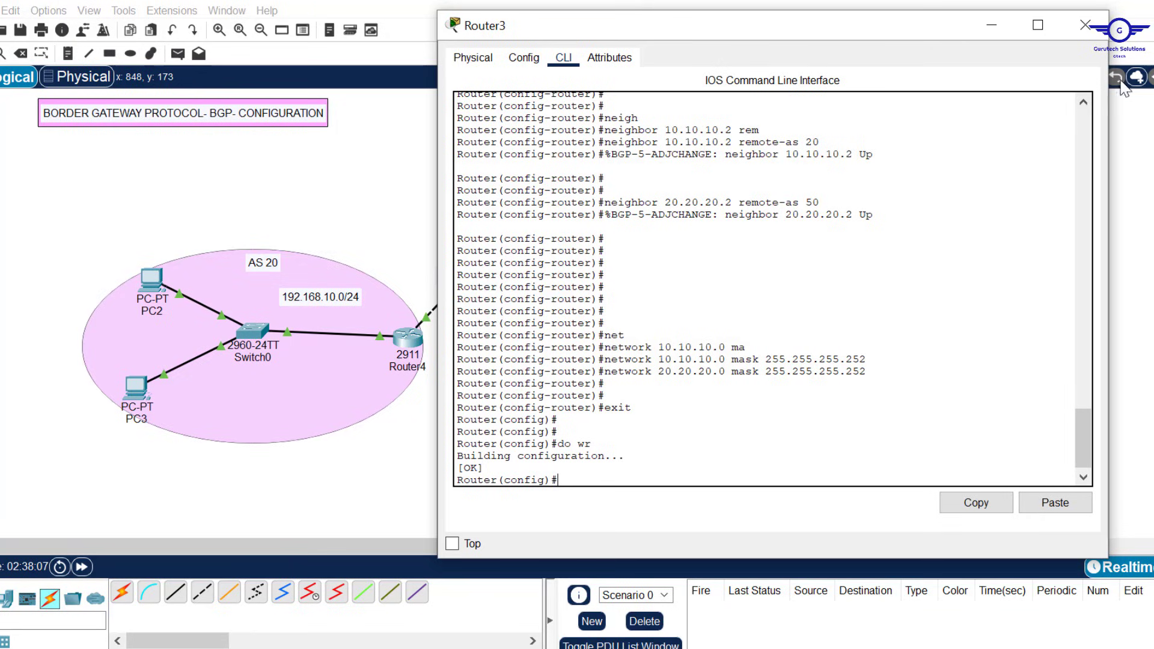
pyautogui.press('Return')
pyautogui.press('Return')
pyautogui.press('Return')
pyautogui.press('Return')
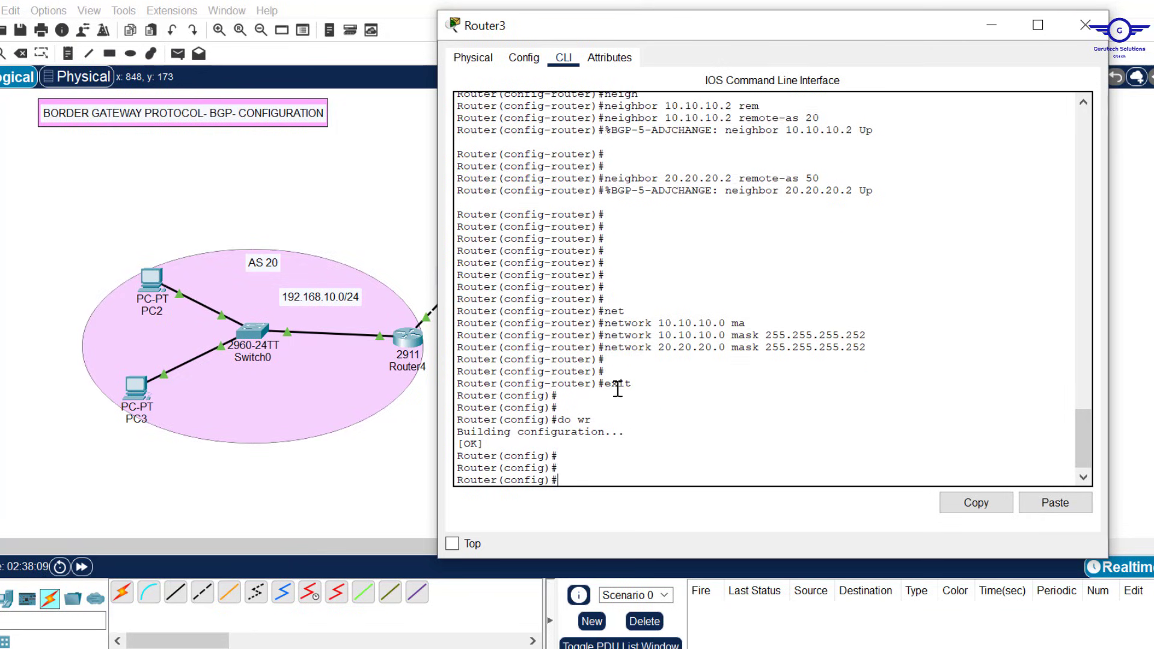
# - Return Router3 to privileged EXEC mode and display its BGP neighbors, examining the AS 20 neighbor's address and router ID
pyautogui.write('end')
pyautogui.press('Return')
pyautogui.press('Return')
pyautogui.press('Return')
pyautogui.press('Return')
pyautogui.press('Return')
pyautogui.press('Return')
pyautogui.press('Return')
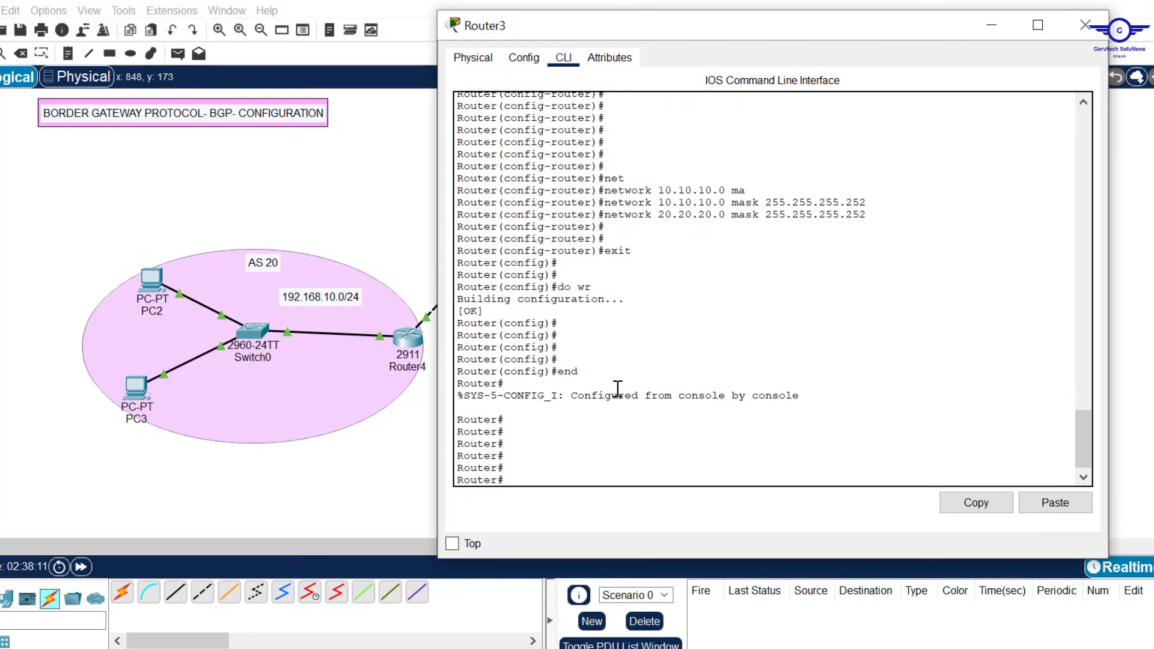
pyautogui.write('sh ip bgp')
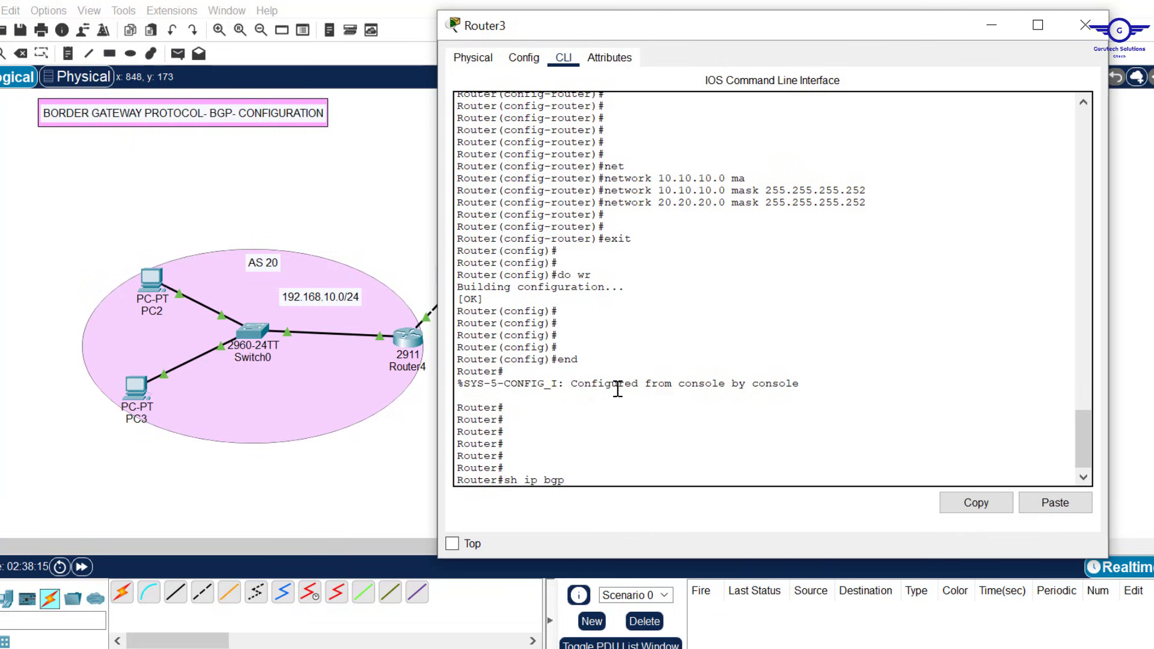
pyautogui.write(' neigh')
pyautogui.press('Return')
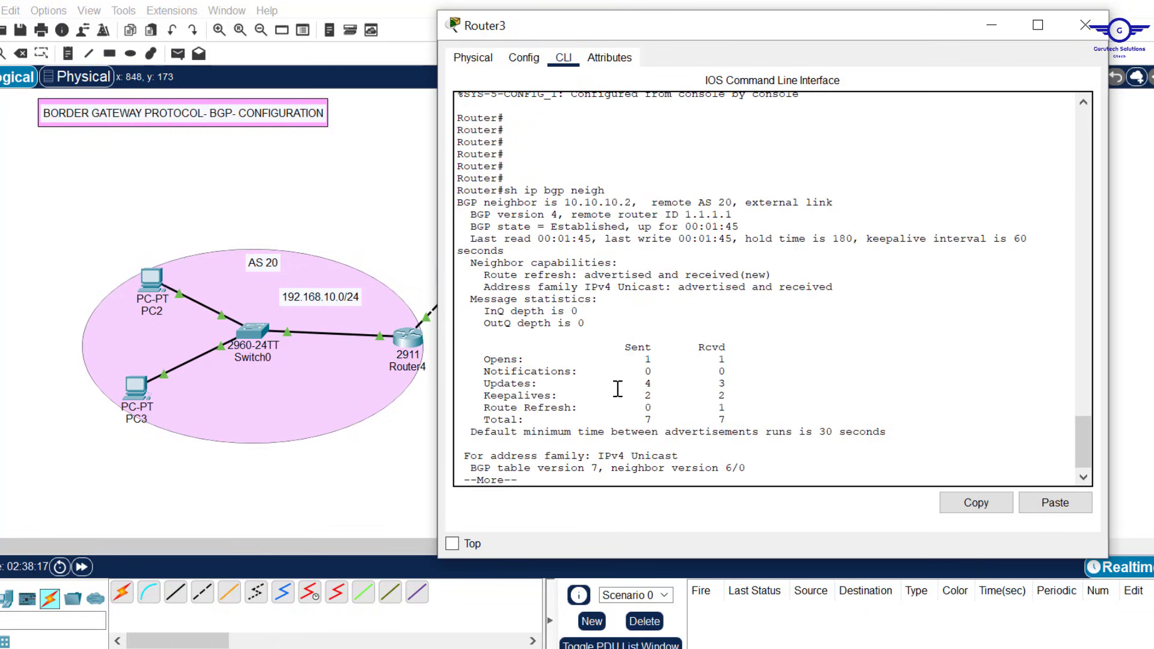
pyautogui.press('Return')
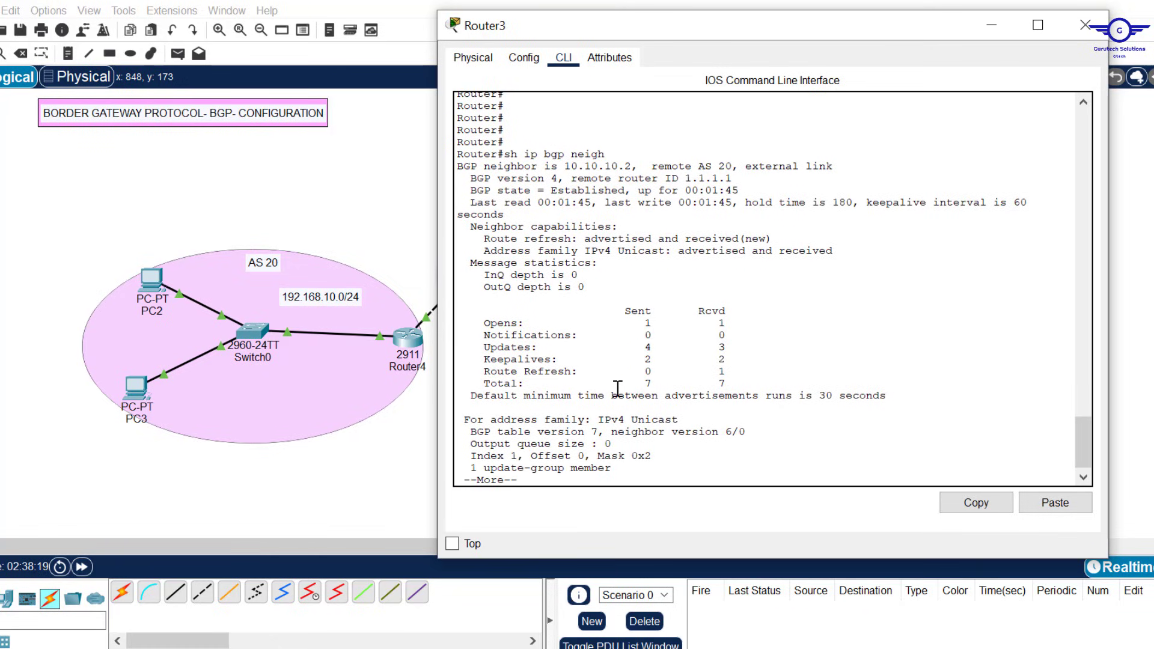
pyautogui.moveTo(458, 167); pyautogui.dragTo(796, 176)
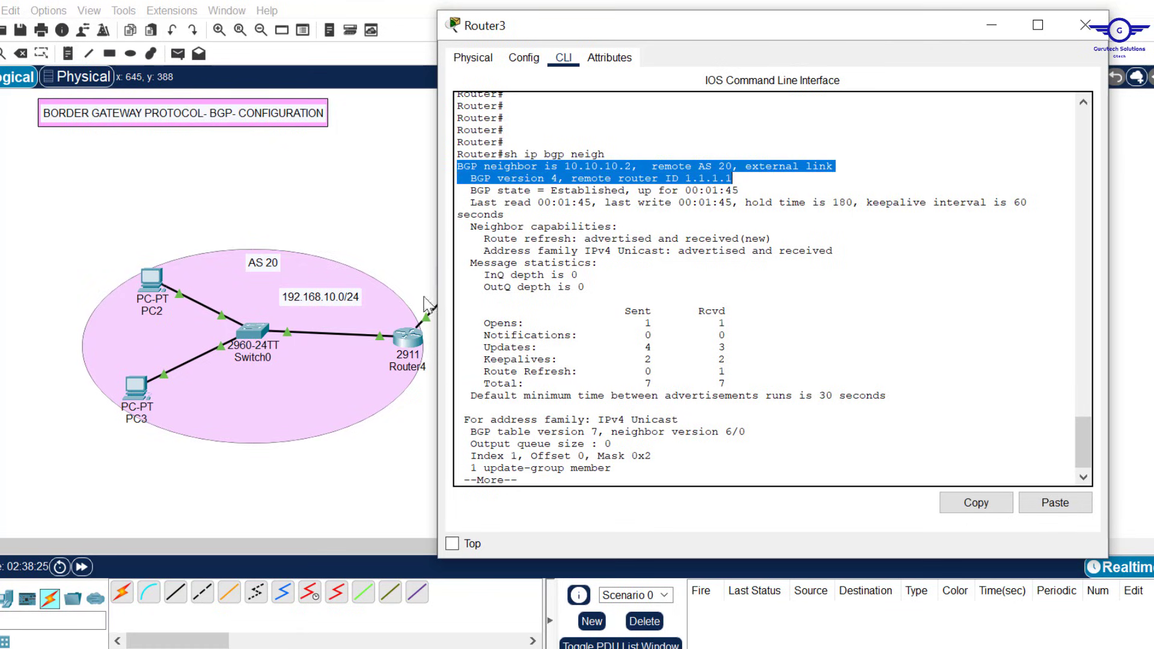
# - Examine the AS 20 neighbor's router ID and page through its prefix activity, connection details and event timers in Router3's BGP neighbor output
pyautogui.click(731, 182)
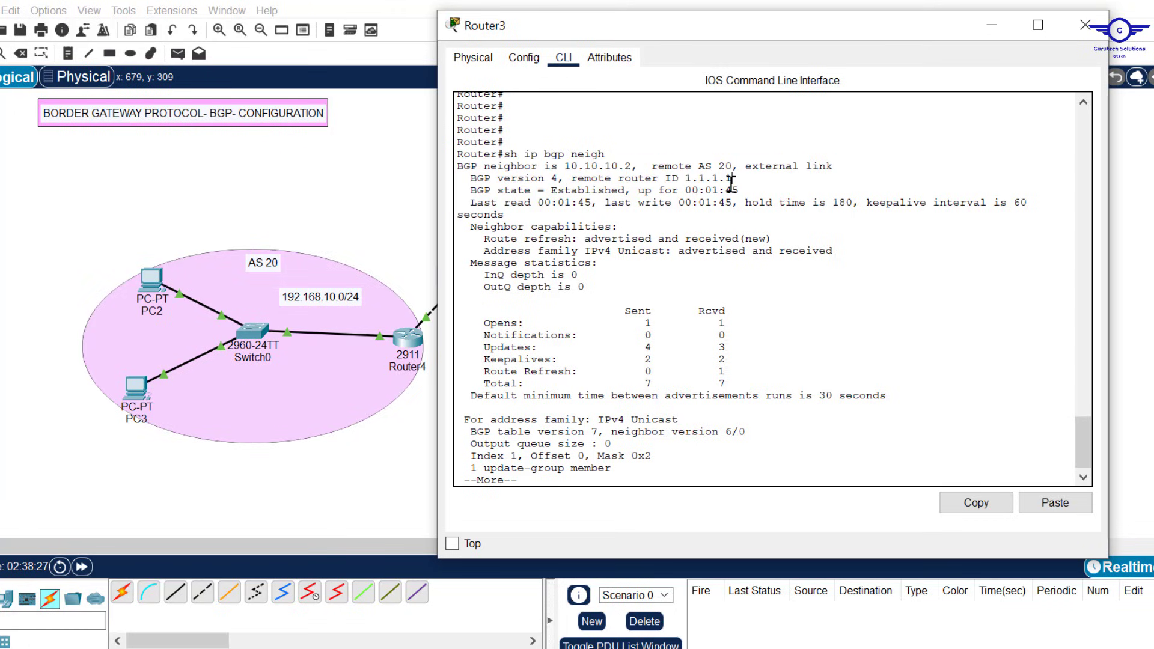
pyautogui.moveTo(731, 180); pyautogui.dragTo(666, 178)
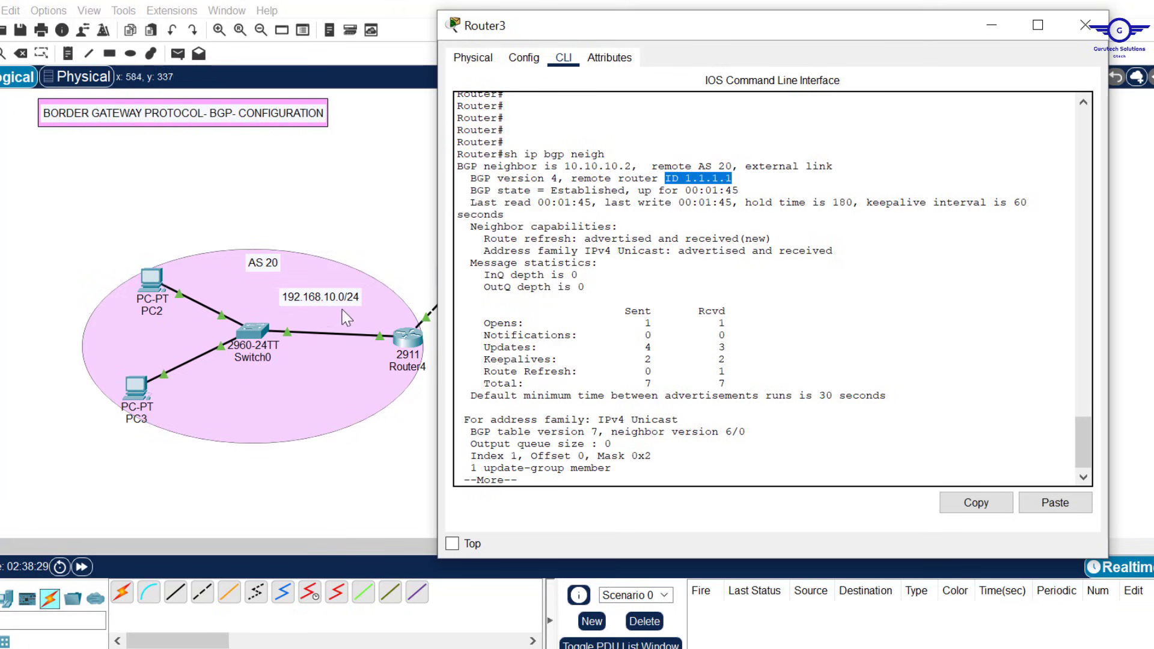
pyautogui.click(682, 348)
pyautogui.press('Return')
pyautogui.press('Return')
pyautogui.press('Return')
pyautogui.press('Return')
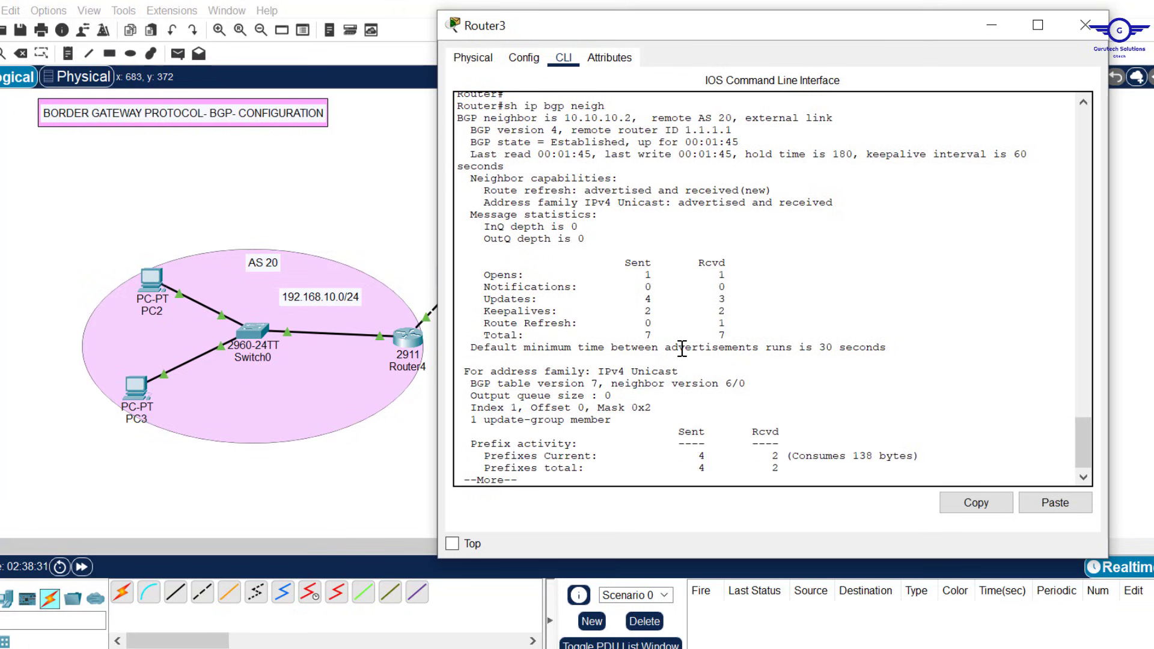
pyautogui.press('Return')
pyautogui.press('Return')
pyautogui.press('Return')
pyautogui.press('Return')
pyautogui.press('Return')
pyautogui.press('Return')
pyautogui.press('Return')
pyautogui.press('Return')
pyautogui.press('Return')
pyautogui.press('Return')
pyautogui.press('Return')
pyautogui.press('Return')
pyautogui.press('Return')
pyautogui.press('Return')
pyautogui.press('Return')
pyautogui.press('Return')
pyautogui.press('Return')
pyautogui.press('Return')
pyautogui.press('Return')
pyautogui.press('Return')
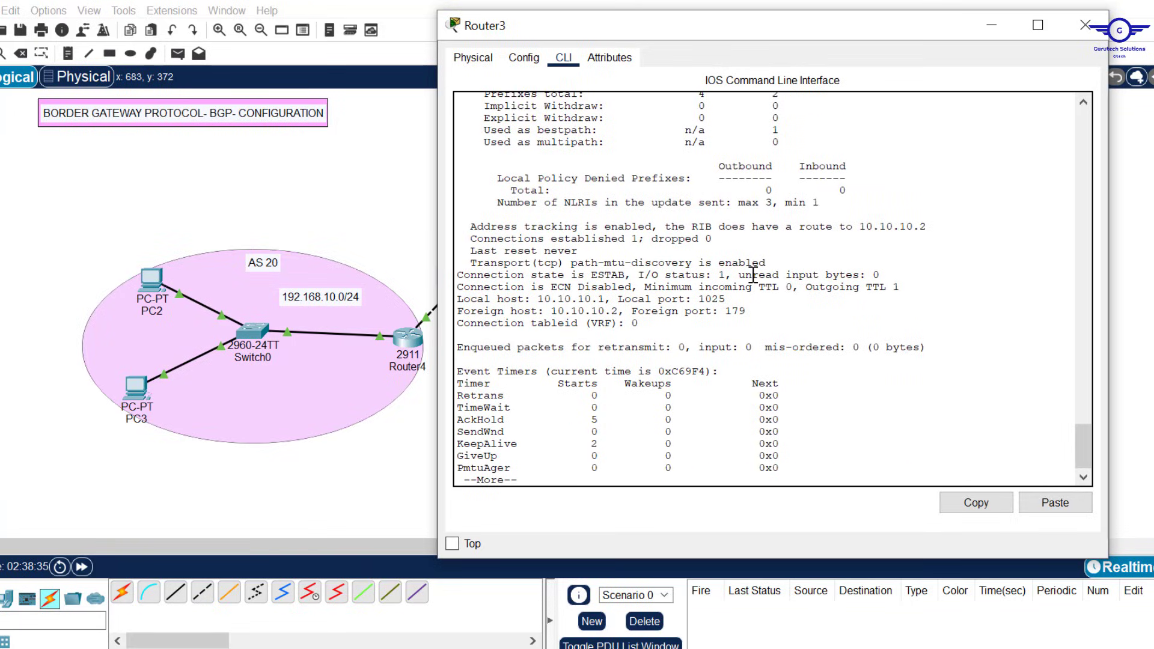
pyautogui.scroll(4, 754, 275)
pyautogui.scroll(-4, 753, 274)
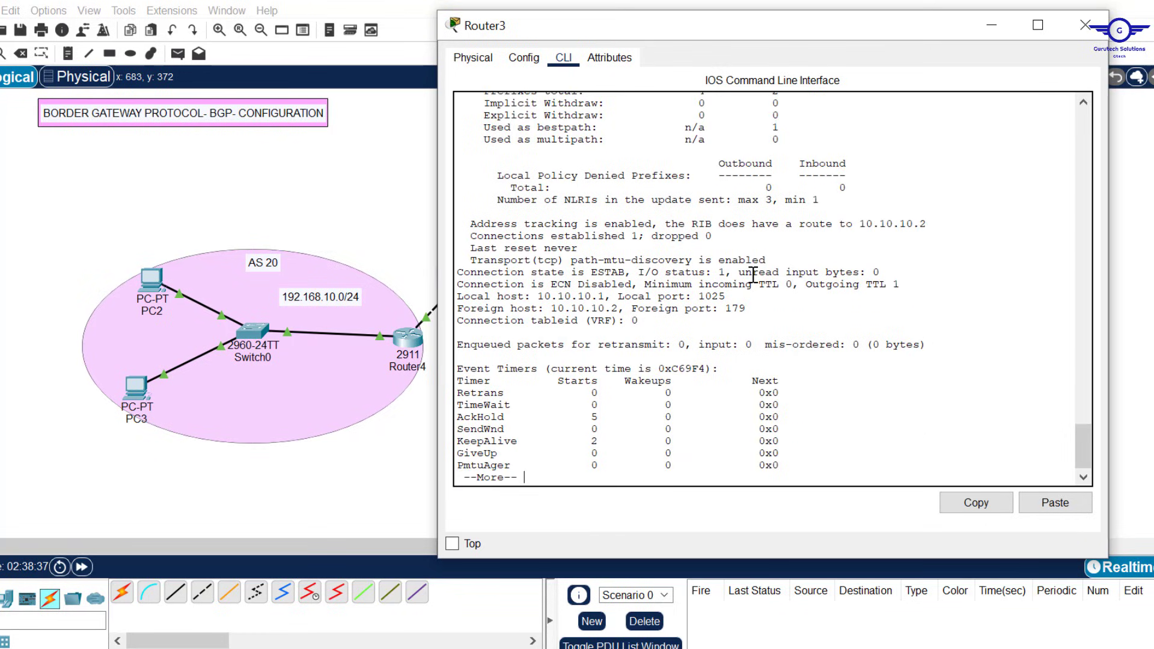
# - Page on to the AS 50 neighbor in the output and examine its address, BGP state and remote router ID
pyautogui.press('Return')
pyautogui.press('Return')
pyautogui.press('Return')
pyautogui.press('Return')
pyautogui.press('Return')
pyautogui.press('Return')
pyautogui.press('Return')
pyautogui.press('Return')
pyautogui.press('Return')
pyautogui.press('Return')
pyautogui.press('Return')
pyautogui.press('Return')
pyautogui.press('Return')
pyautogui.press('Return')
pyautogui.press('Return')
pyautogui.press('Return')
pyautogui.press('Return')
pyautogui.press('Return')
pyautogui.press('Return')
pyautogui.press('Return')
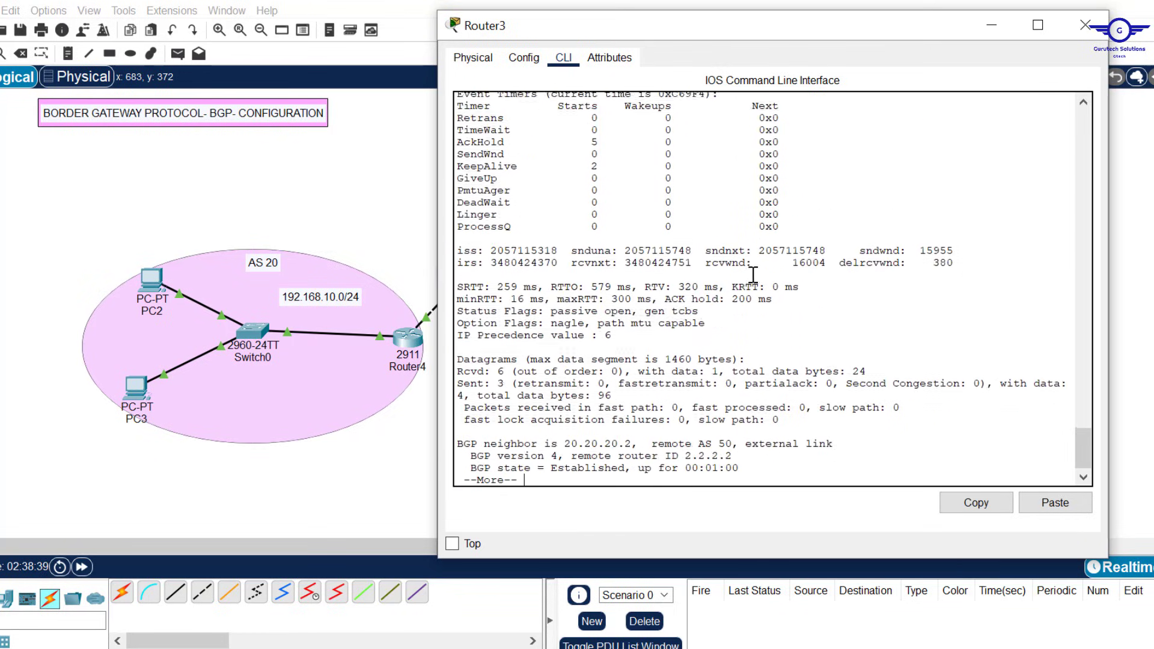
pyautogui.press('Return')
pyautogui.press('Return')
pyautogui.press('Return')
pyautogui.press('Return')
pyautogui.press('Return')
pyautogui.press('Return')
pyautogui.press('Return')
pyautogui.press('Return')
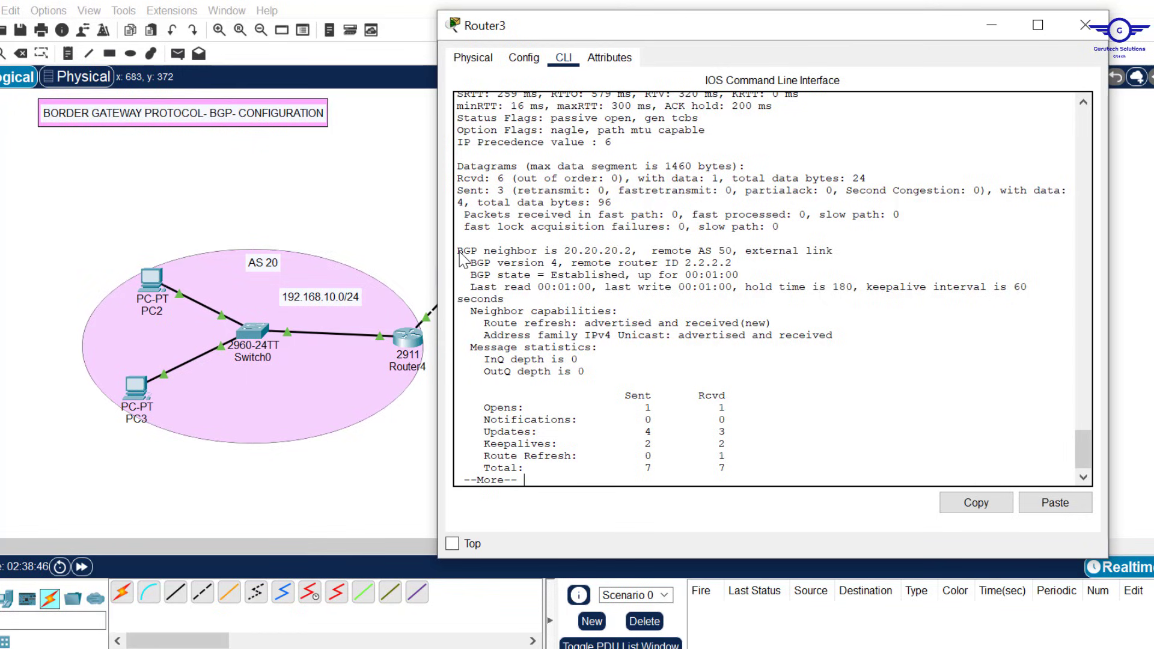
pyautogui.moveTo(459, 241); pyautogui.dragTo(806, 280)
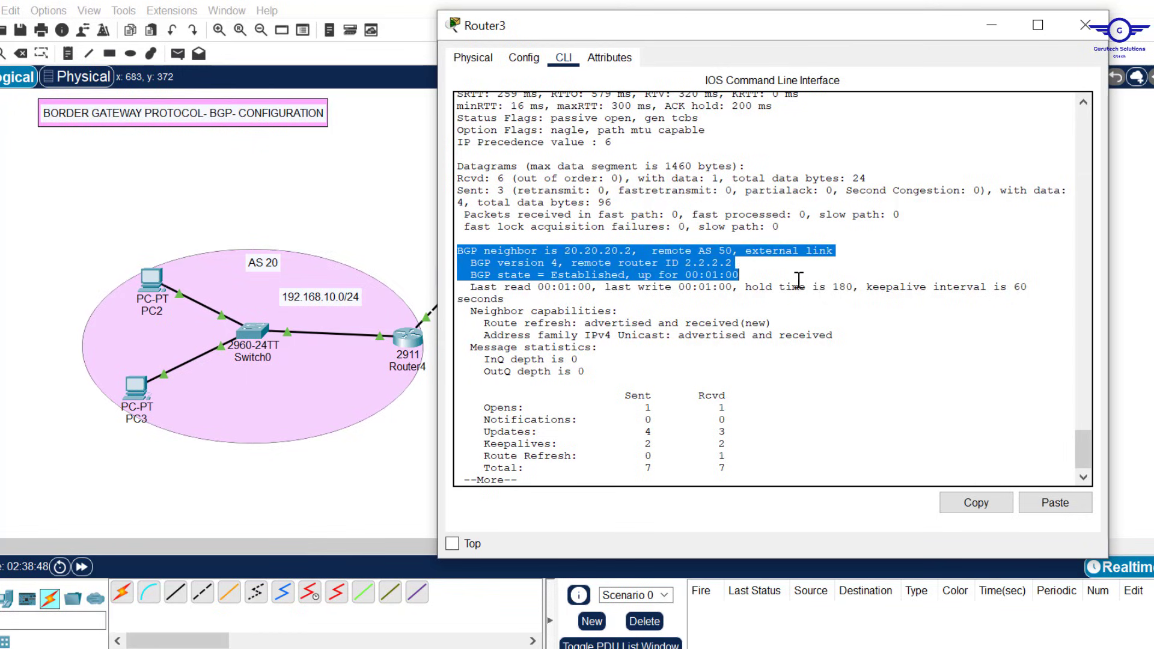
pyautogui.click(735, 265)
pyautogui.moveTo(736, 265); pyautogui.dragTo(578, 269)
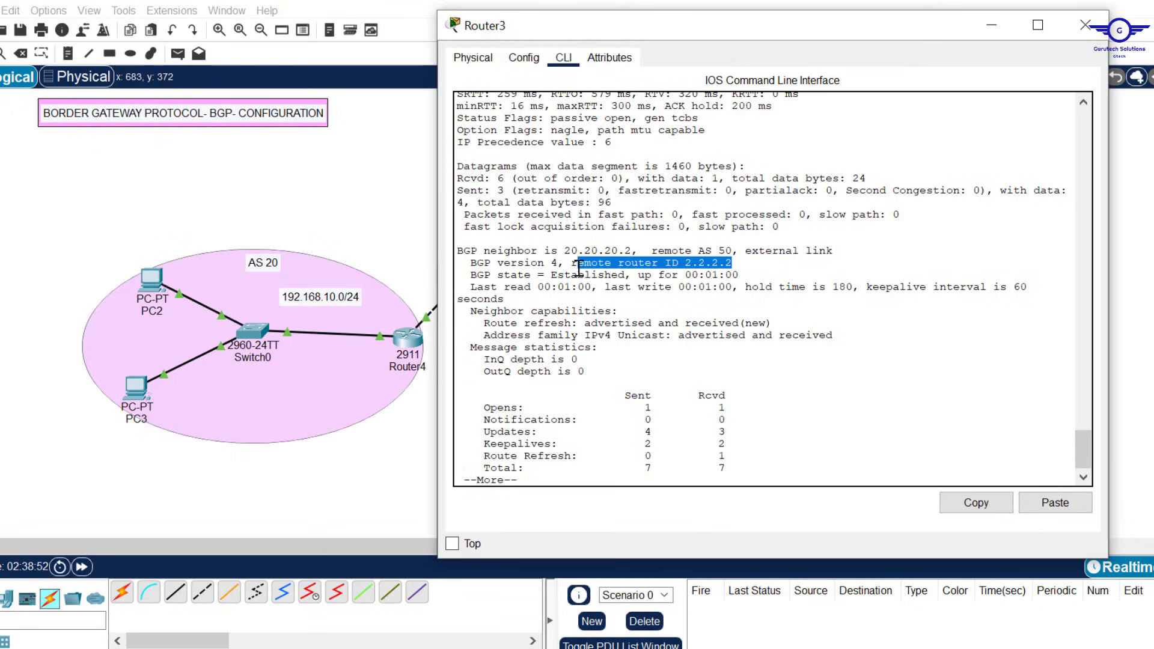
# - End Router3's neighbor listing and display its BGP summary with sh ip bgp sum, examining the neighbor table
pyautogui.click(1086, 25)
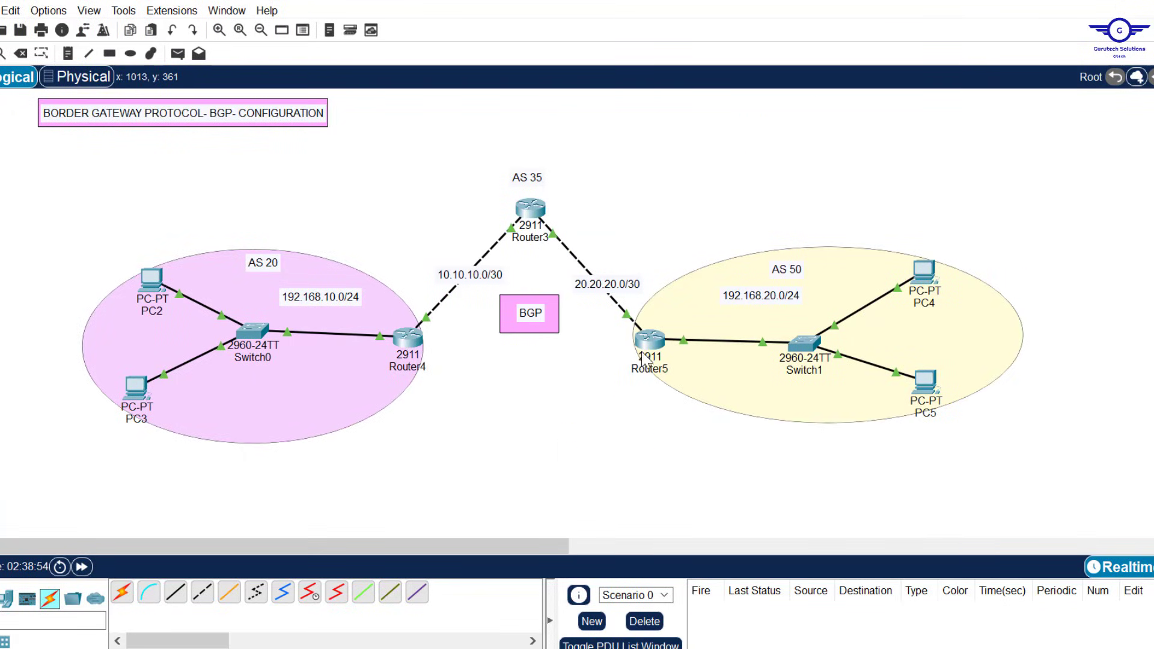
pyautogui.click(540, 209)
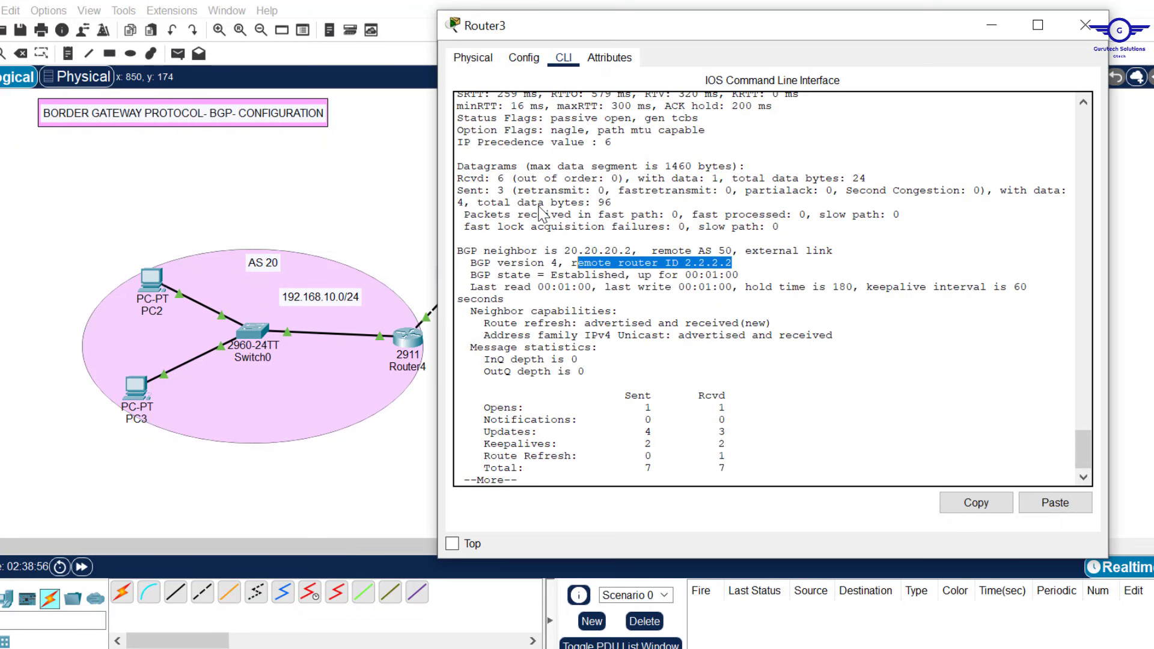
pyautogui.click(614, 406)
pyautogui.press('space')
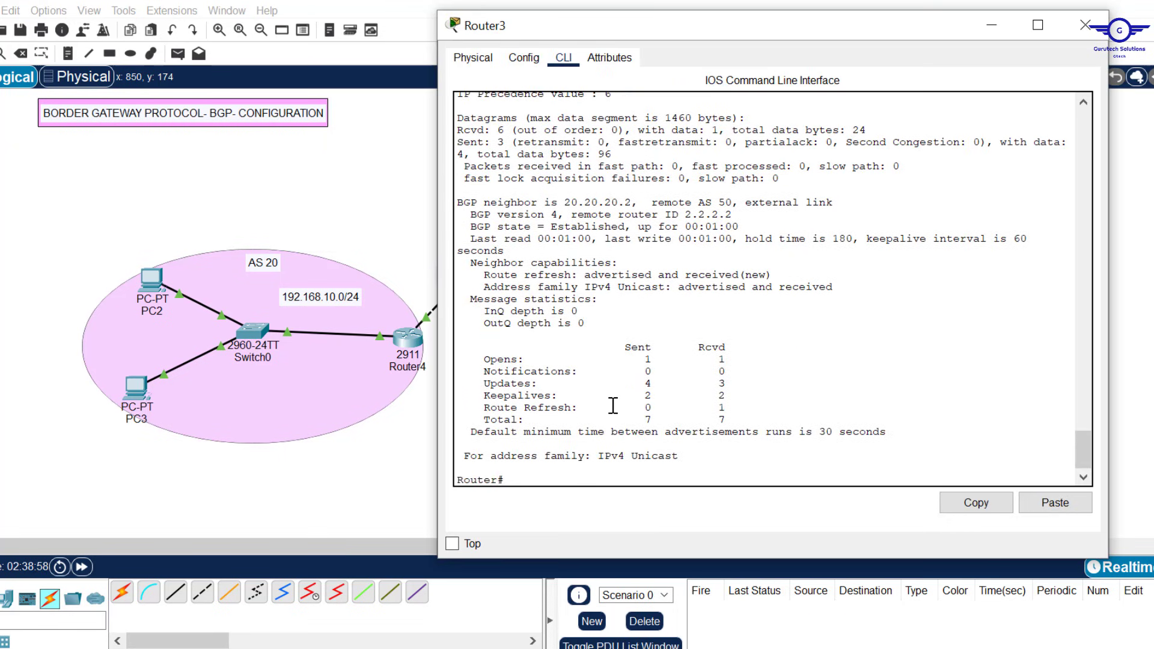
pyautogui.write('sh ip bgp sum')
pyautogui.press('Return')
pyautogui.press('Return')
pyautogui.press('Return')
pyautogui.press('Return')
pyautogui.press('Return')
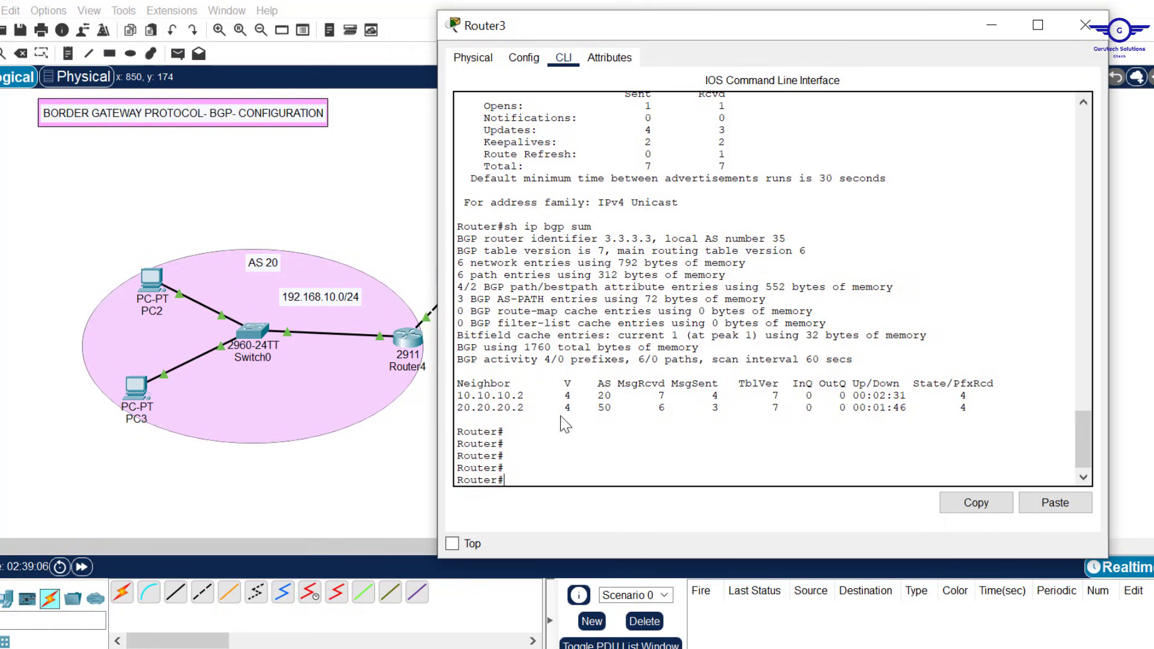
pyautogui.moveTo(463, 384); pyautogui.dragTo(986, 407)
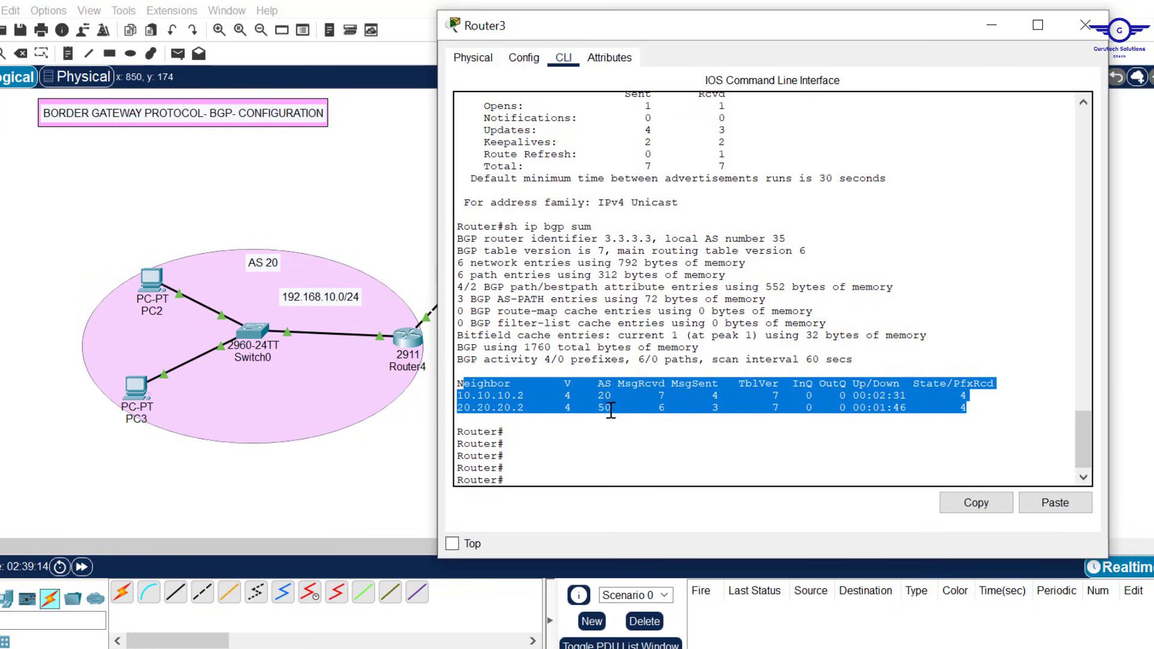
pyautogui.click(372, 223)
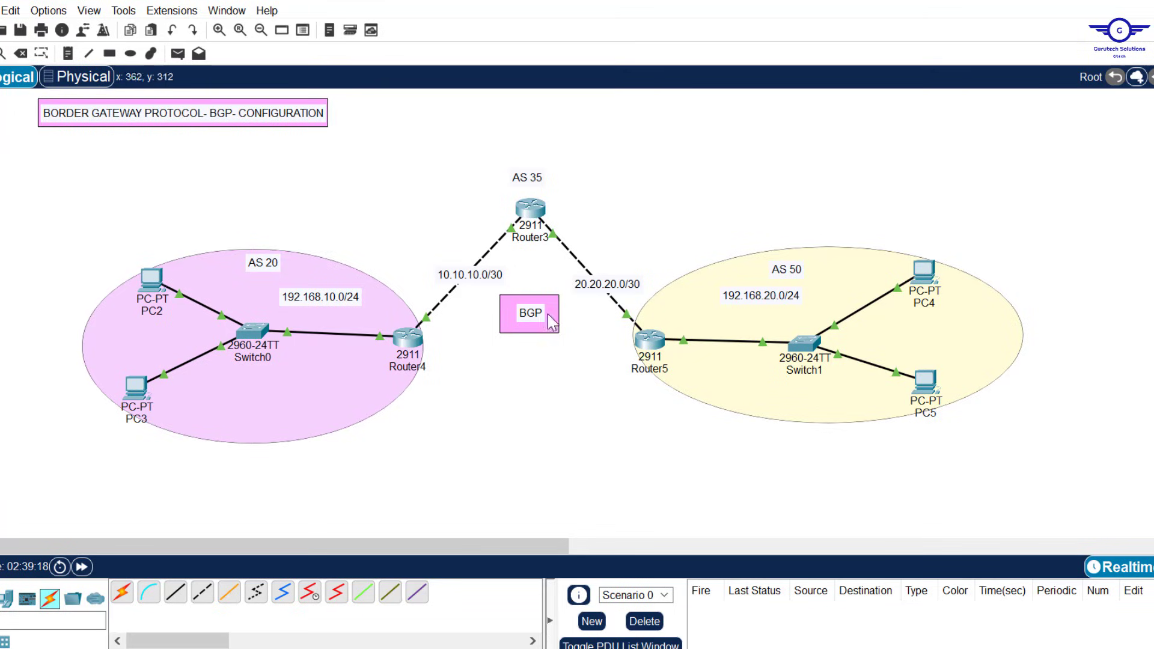
# - Check PC2's IPv4 address, subnet mask and default gateway in its IP configuration
pyautogui.click(154, 281)
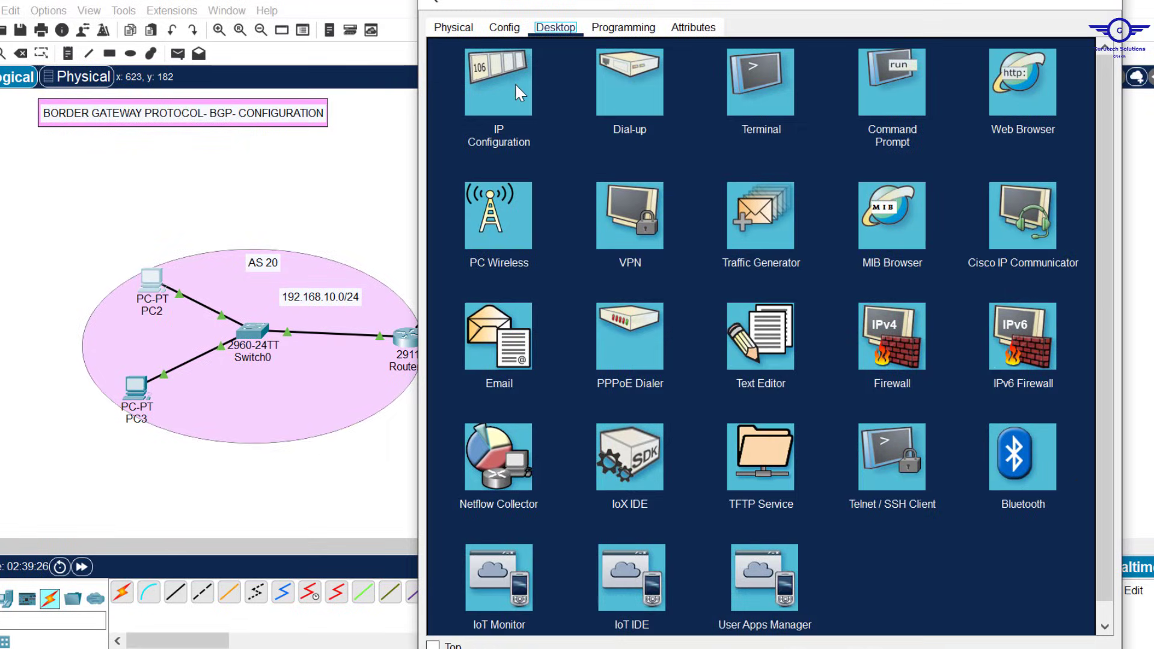
pyautogui.click(496, 81)
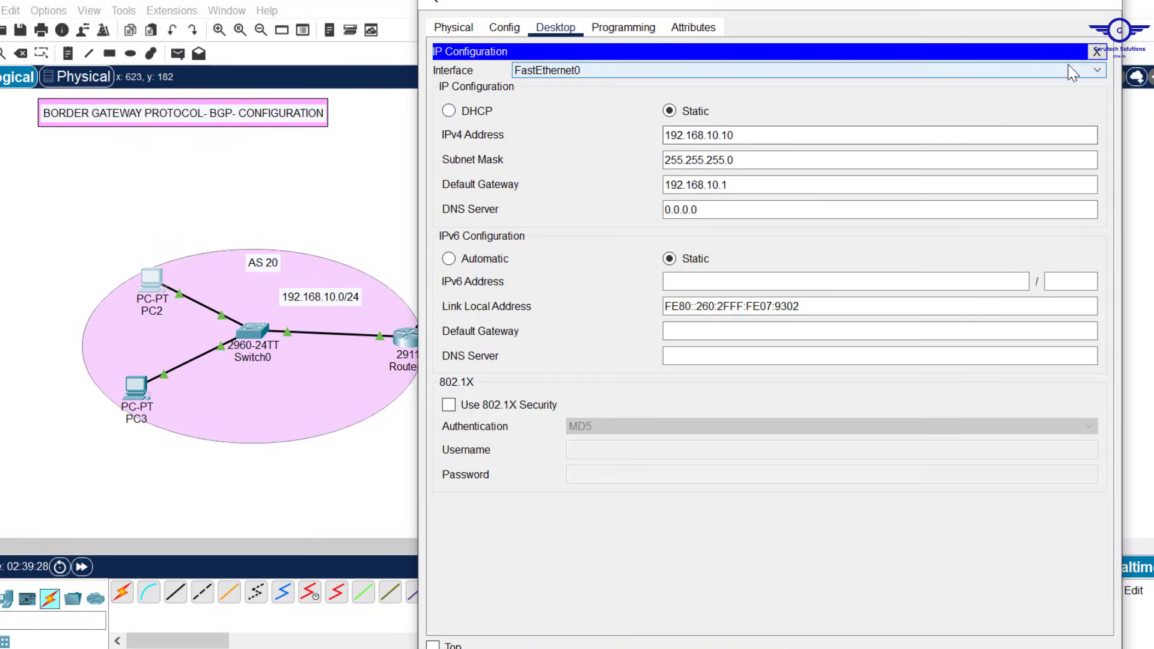
pyautogui.click(1098, 52)
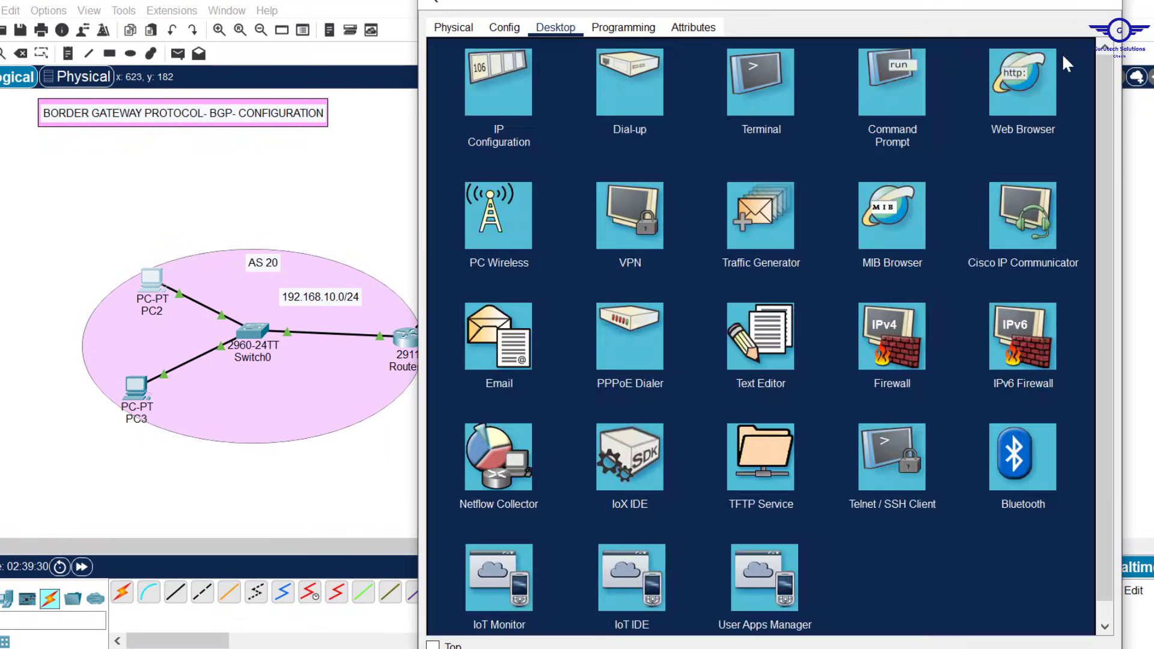
# - Test connectivity from PC2 to AS 50 by pinging 192.168.20.10 and 192.168.20.20 from its command prompt
pyautogui.click(915, 95)
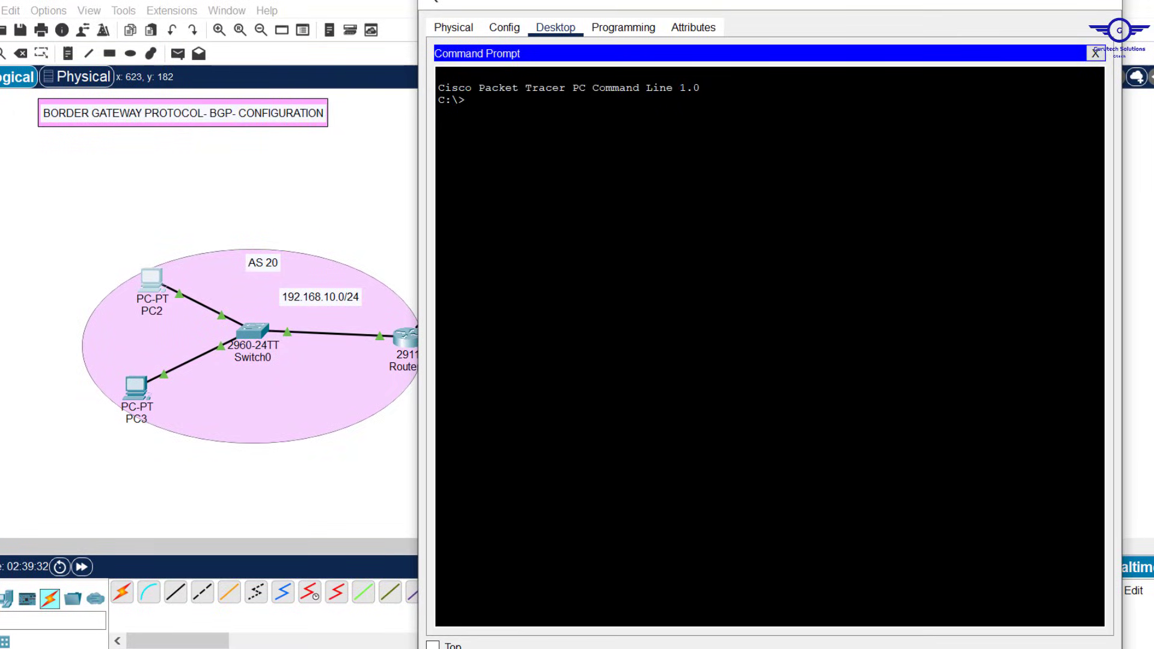
pyautogui.write('ping 192.168.20.10')
pyautogui.press('Return')
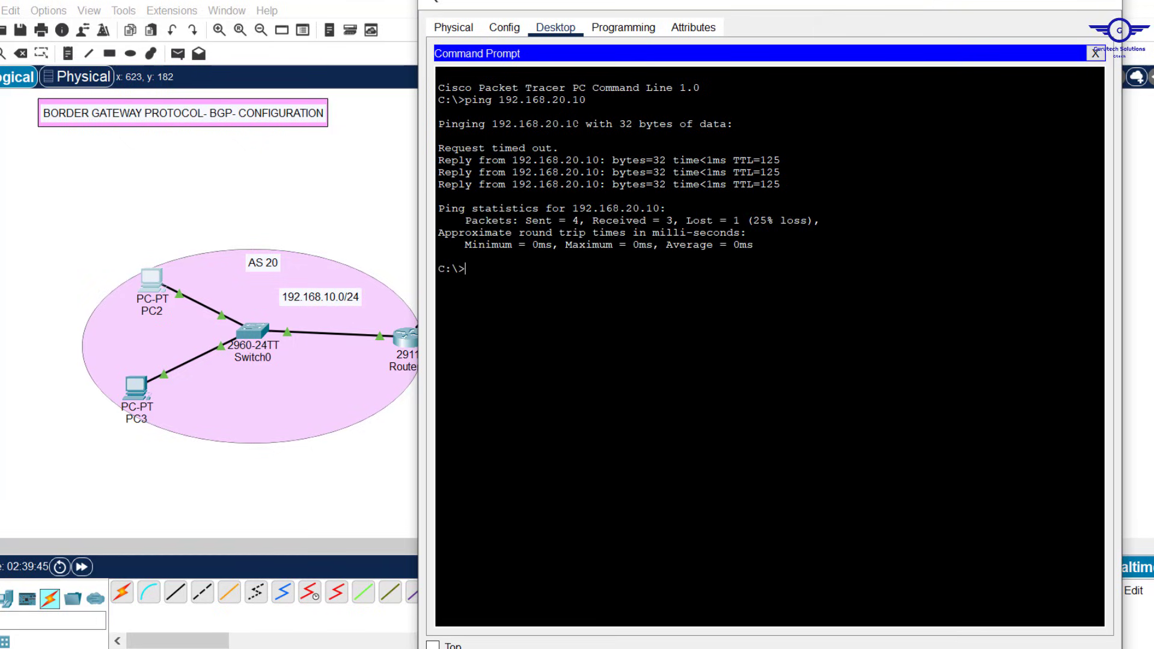
pyautogui.press('Up')
pyautogui.press('Return')
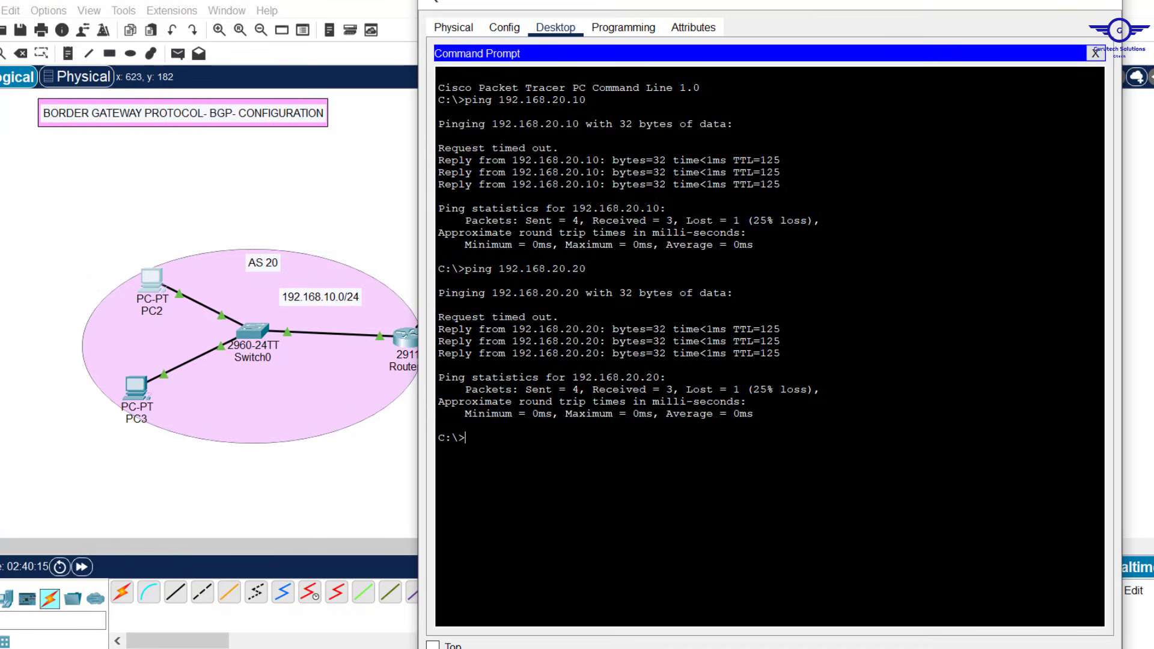
# - Switch to the Google Sheets topic list and fill the "RIP, EIGRP, OSPF & BGP Routing" cell with yellow
pyautogui.click(628, 595)
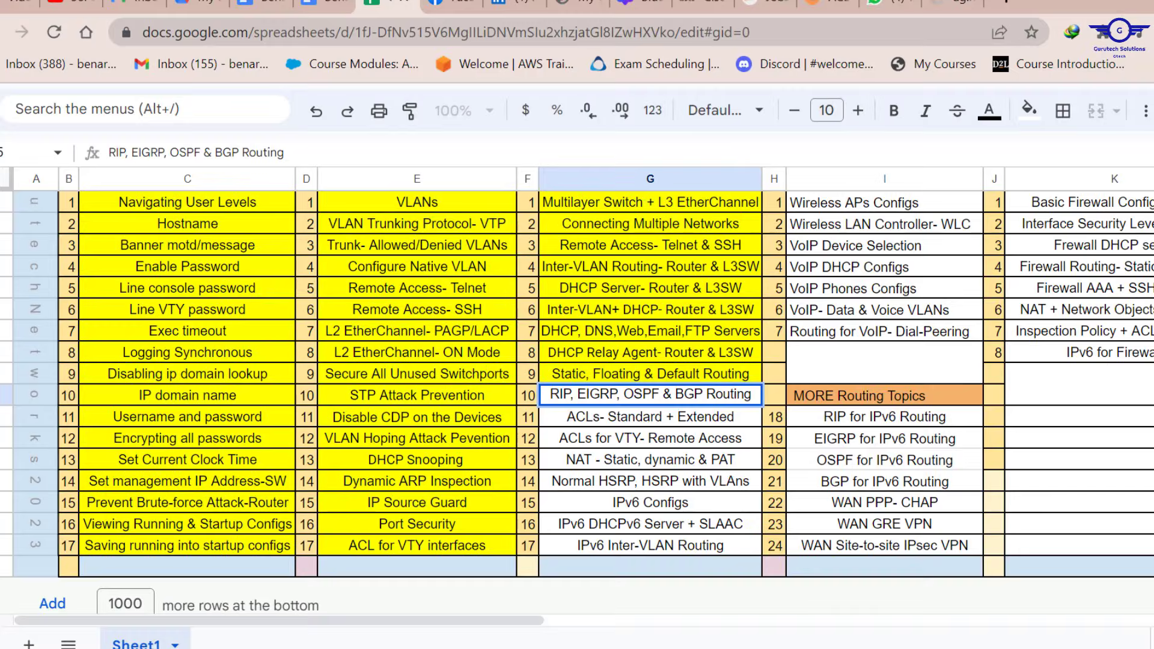
pyautogui.click(1030, 109)
pyautogui.click(1106, 208)
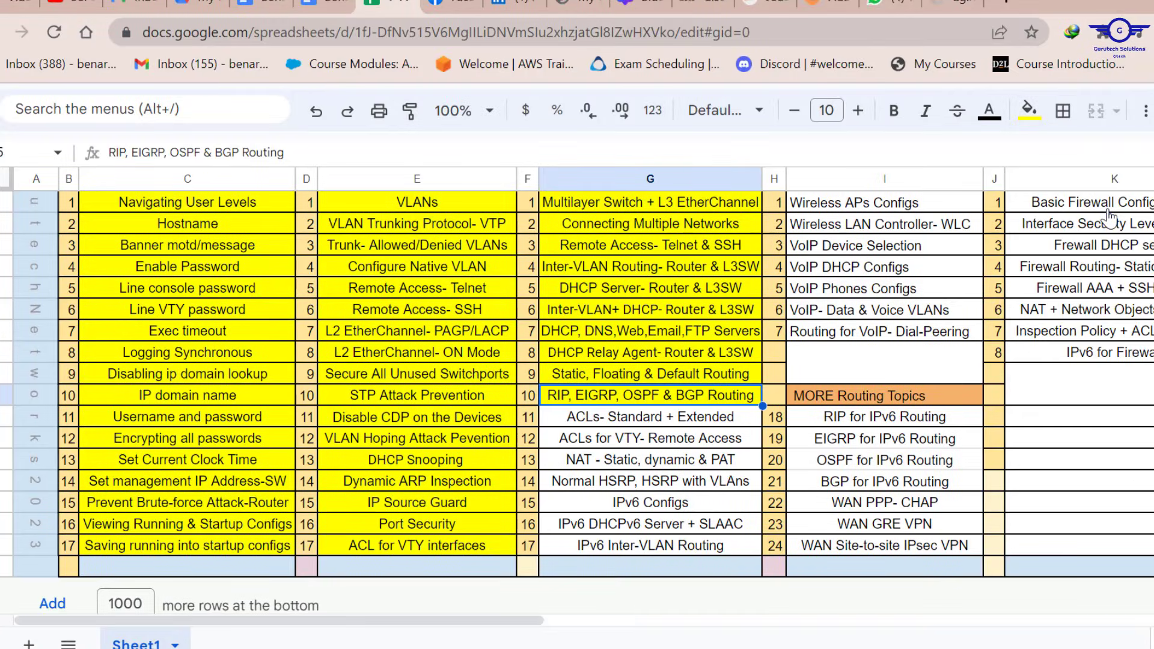